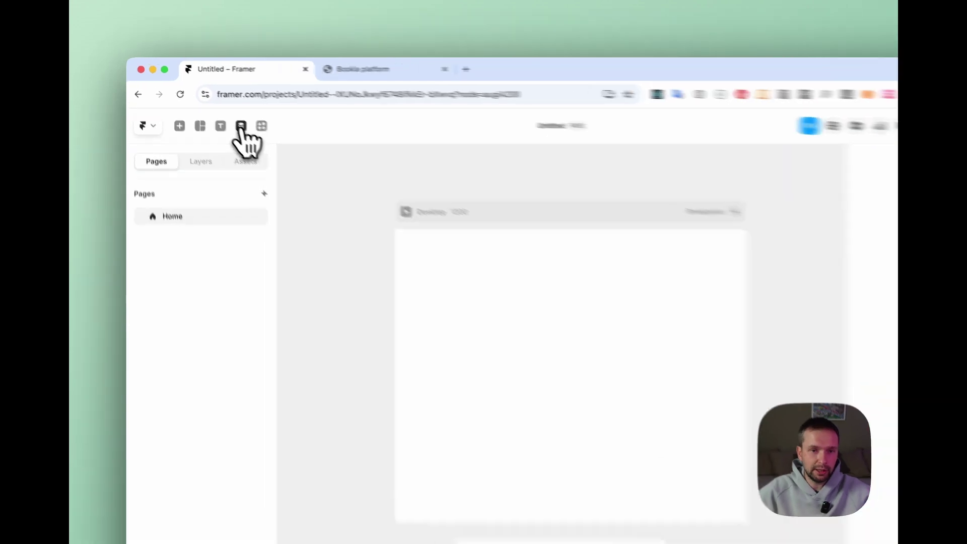
Add a CMS collection named Services and open a blank new-item form in it
{"action": "left_click", "coordinate": [220, 113]}
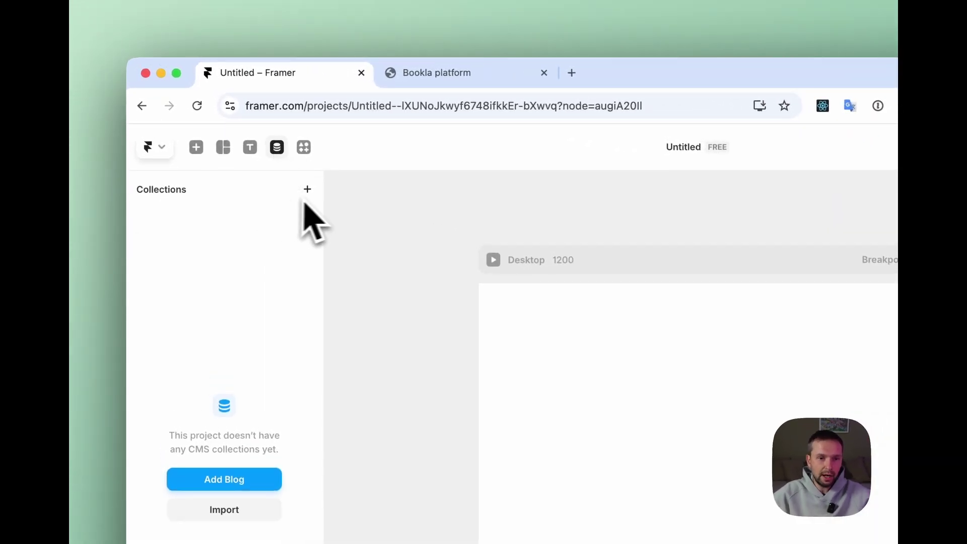
{"action": "left_click", "coordinate": [307, 190]}
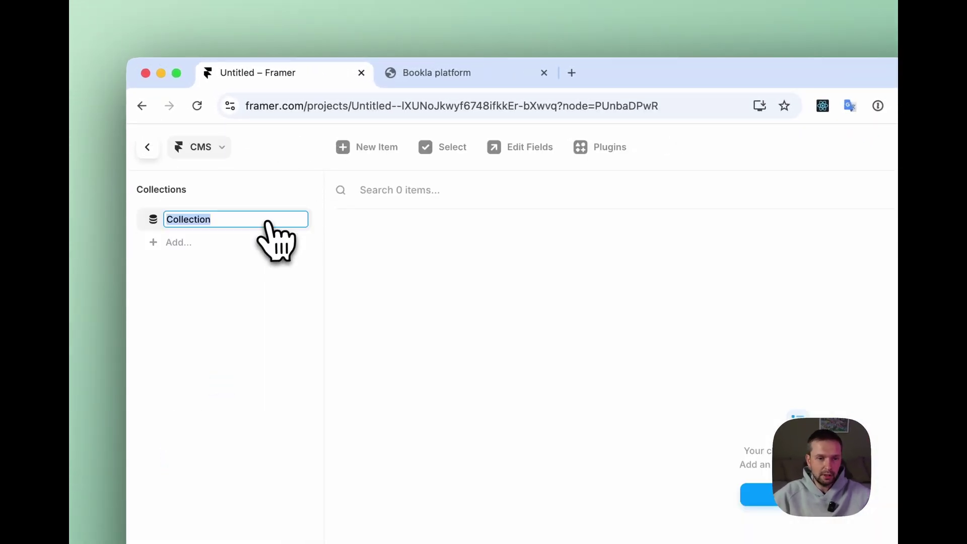
{"action": "type", "text": "Services"}
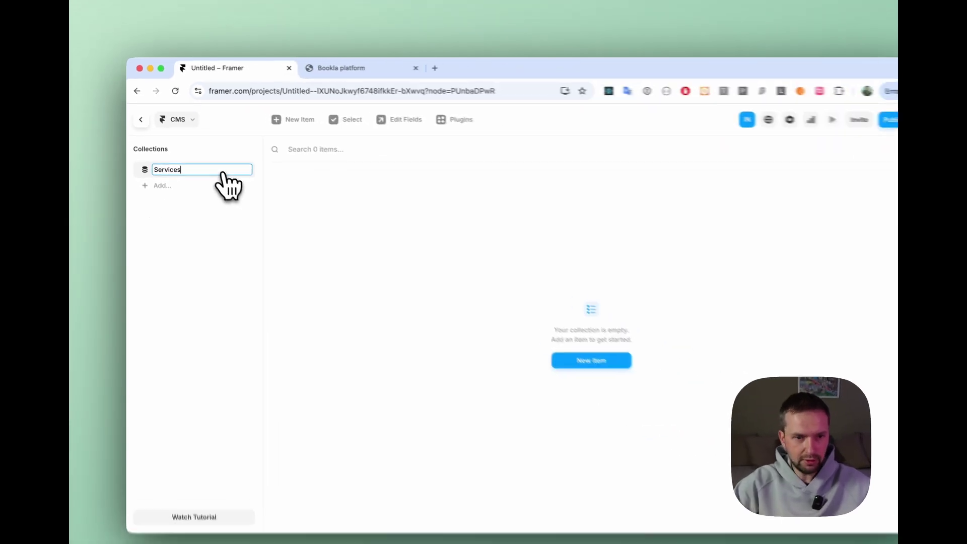
{"action": "key", "text": "Return"}
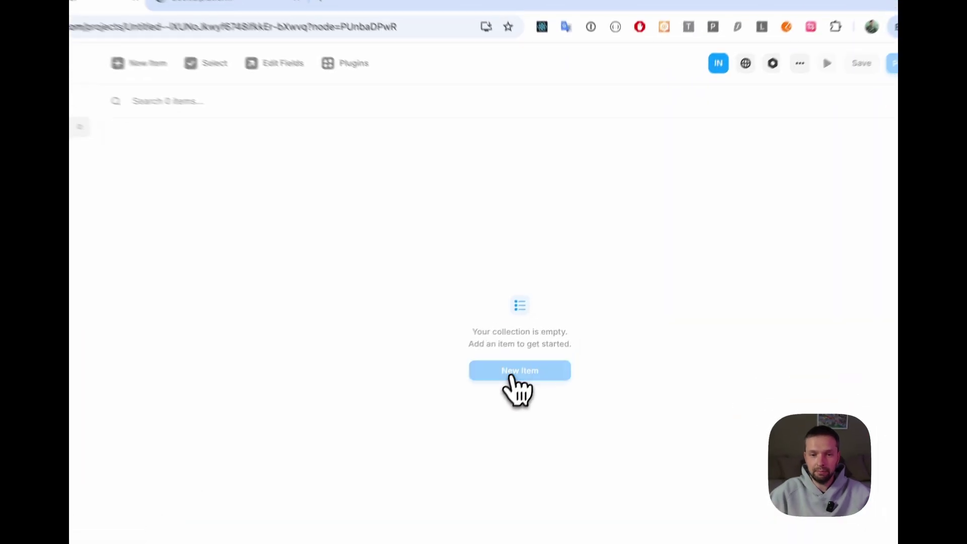
{"action": "left_click", "coordinate": [530, 327]}
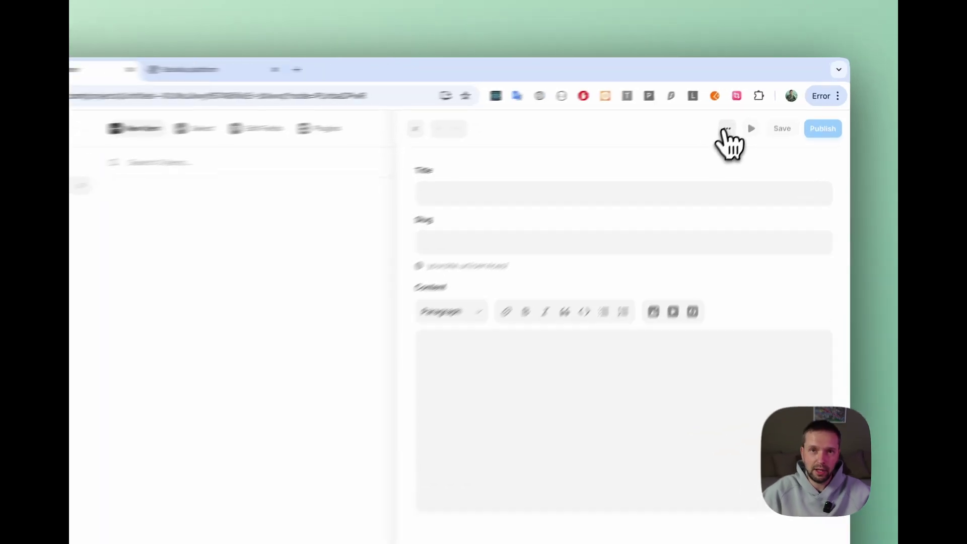
Open the Services collection's field settings, postponing the Java update prompt
{"action": "left_click", "coordinate": [743, 114]}
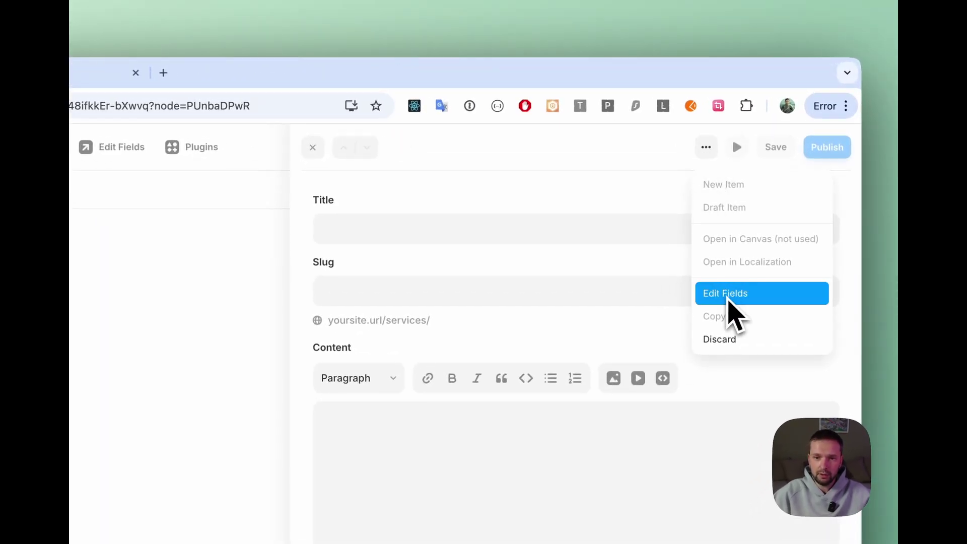
{"action": "left_click", "coordinate": [629, 167]}
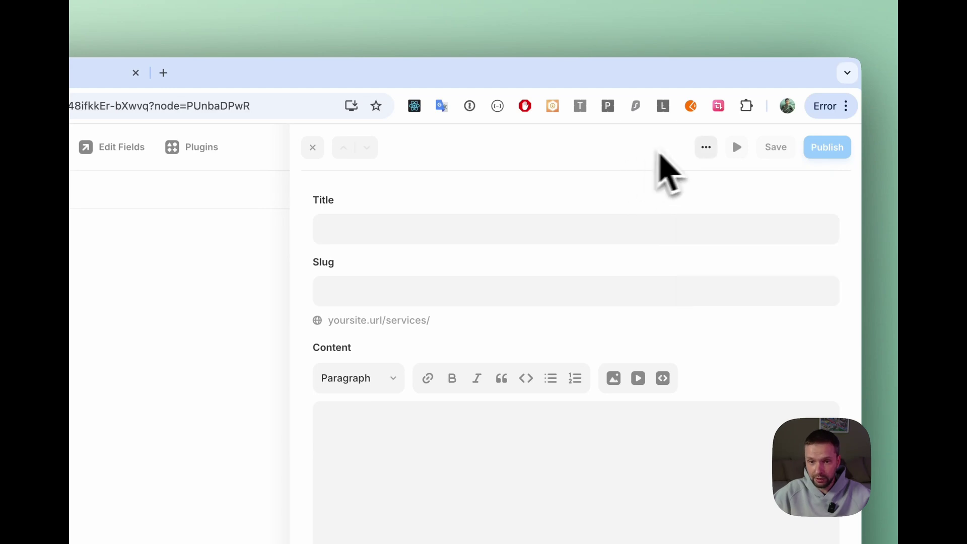
{"action": "left_click", "coordinate": [706, 147]}
{"action": "left_click", "coordinate": [720, 291]}
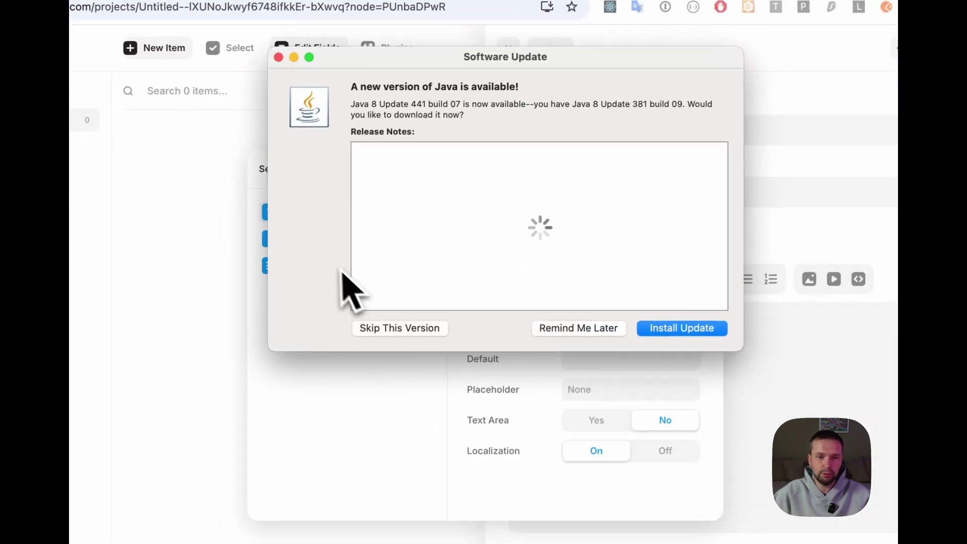
{"action": "left_click", "coordinate": [578, 328]}
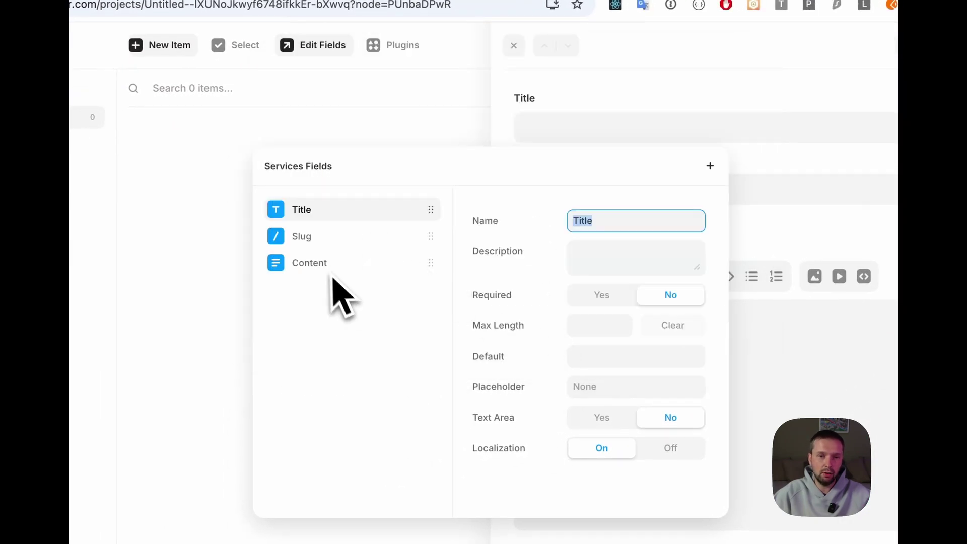
{"action": "left_click", "coordinate": [328, 313]}
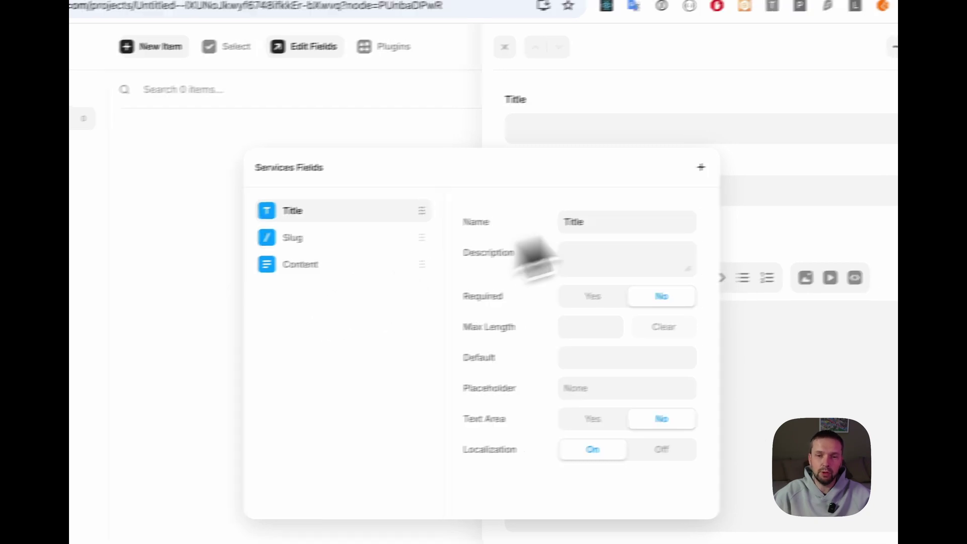
Add an Image field to the Services collection
{"action": "left_click", "coordinate": [593, 184]}
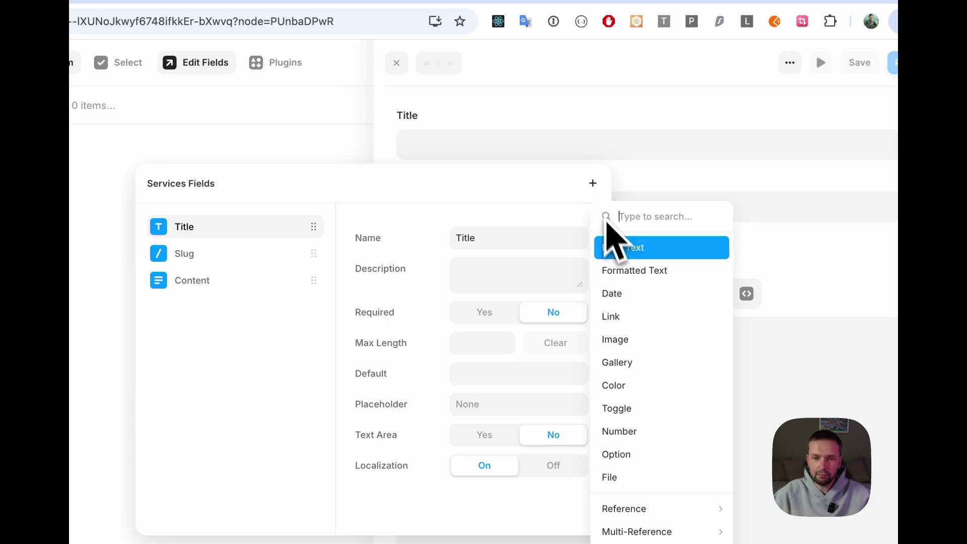
{"action": "left_click", "coordinate": [630, 341]}
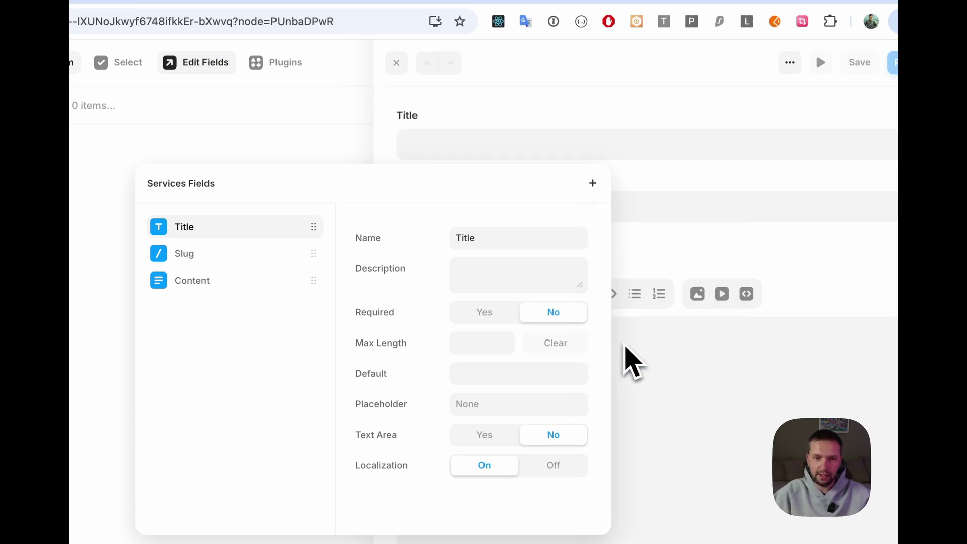
{"action": "left_click", "coordinate": [493, 274]}
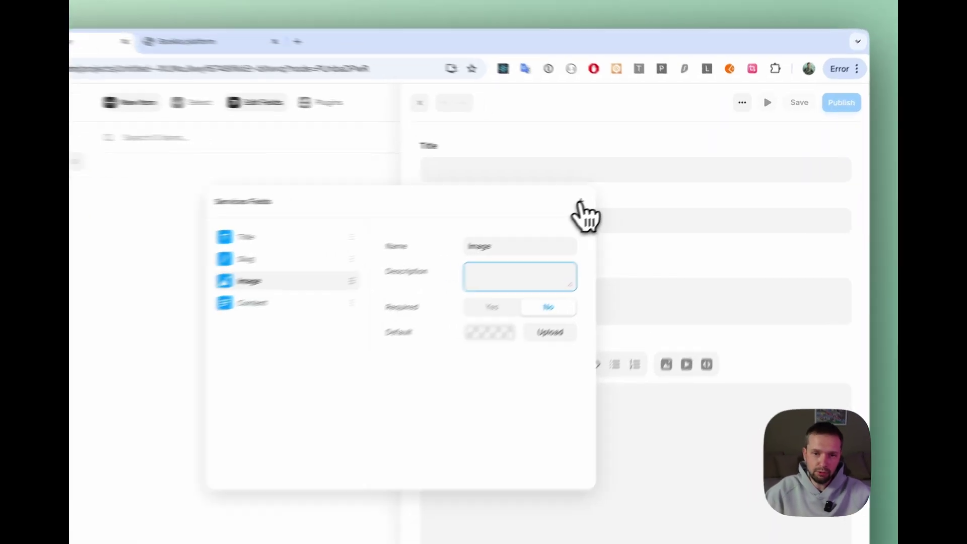
{"action": "left_click", "coordinate": [620, 190]}
Add a plain-text field named Service ID, set to required with localization off
{"action": "left_click", "coordinate": [643, 230]}
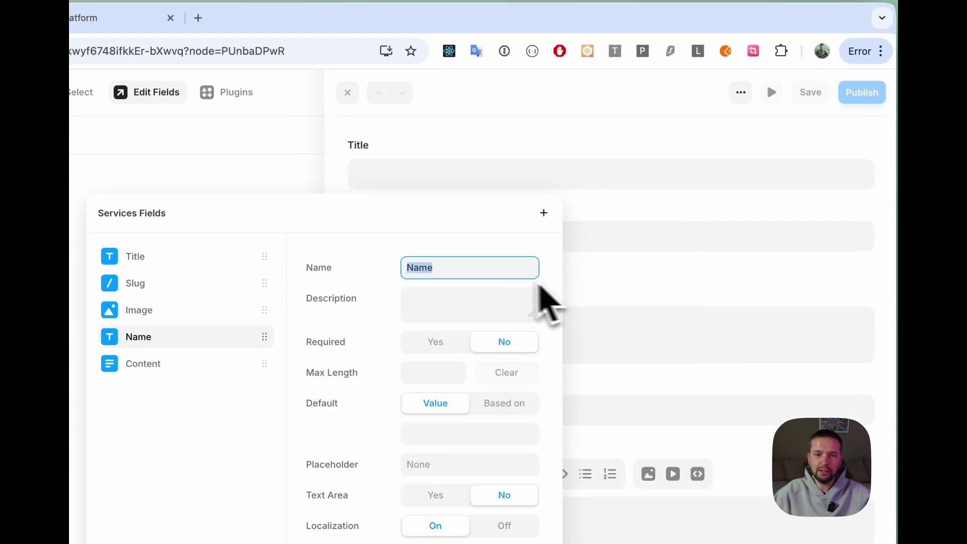
{"action": "type", "text": "Service ID"}
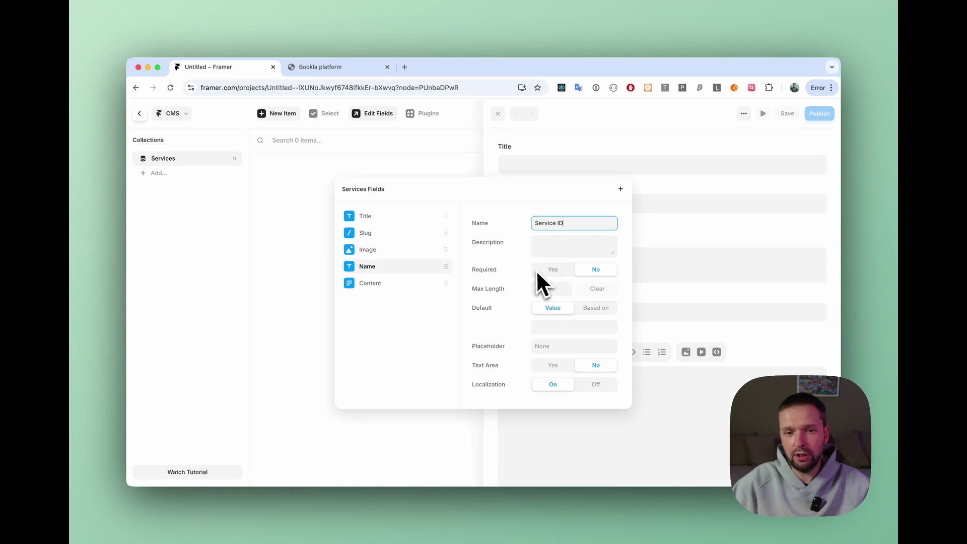
{"action": "left_click", "coordinate": [552, 272]}
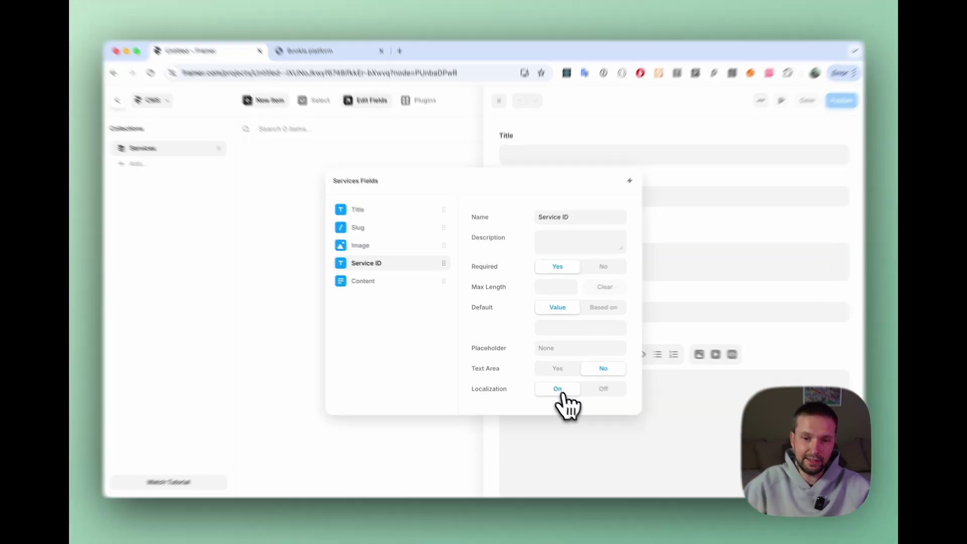
{"action": "left_click", "coordinate": [584, 386]}
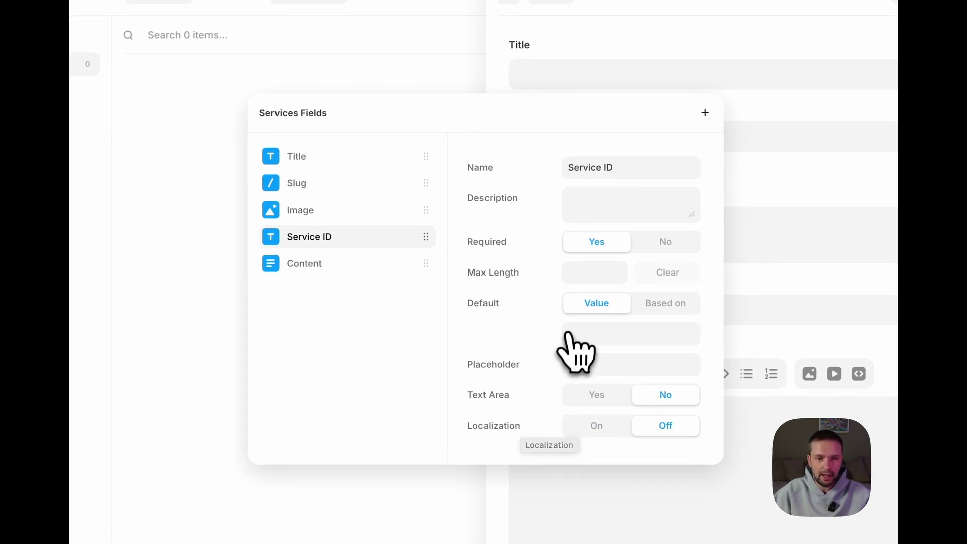
{"action": "left_click", "coordinate": [323, 153]}
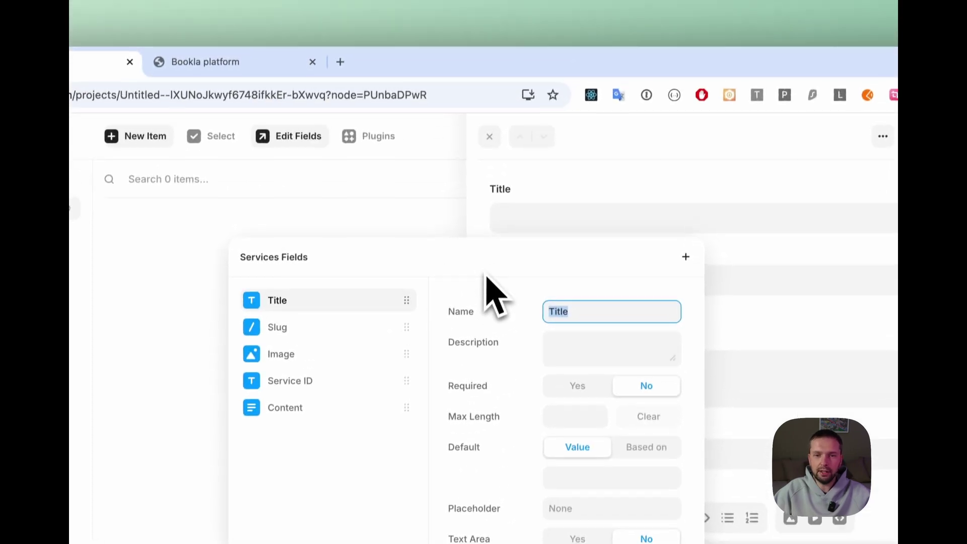
{"action": "left_click", "coordinate": [625, 202]}
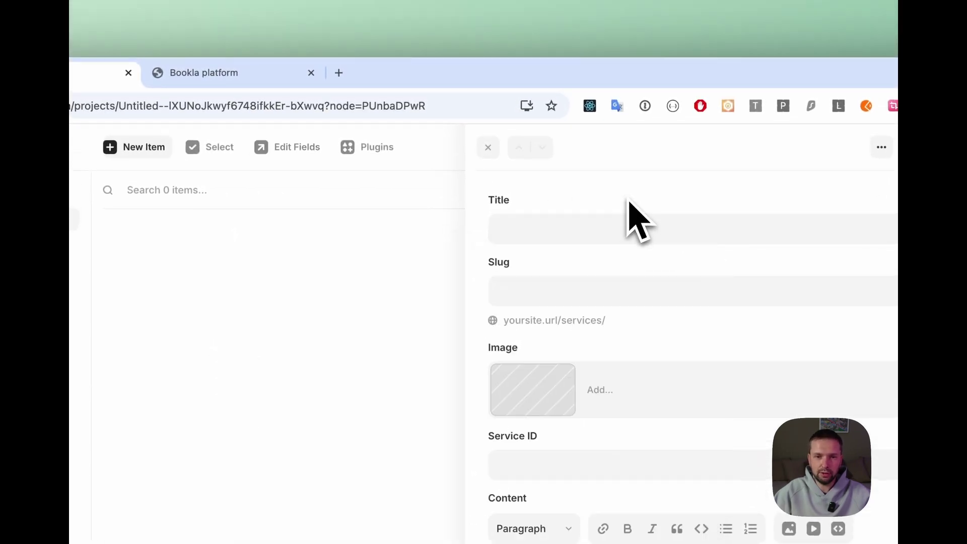
Create a new Services item titled Private Training with training.jpg as its image
{"action": "left_click", "coordinate": [488, 147]}
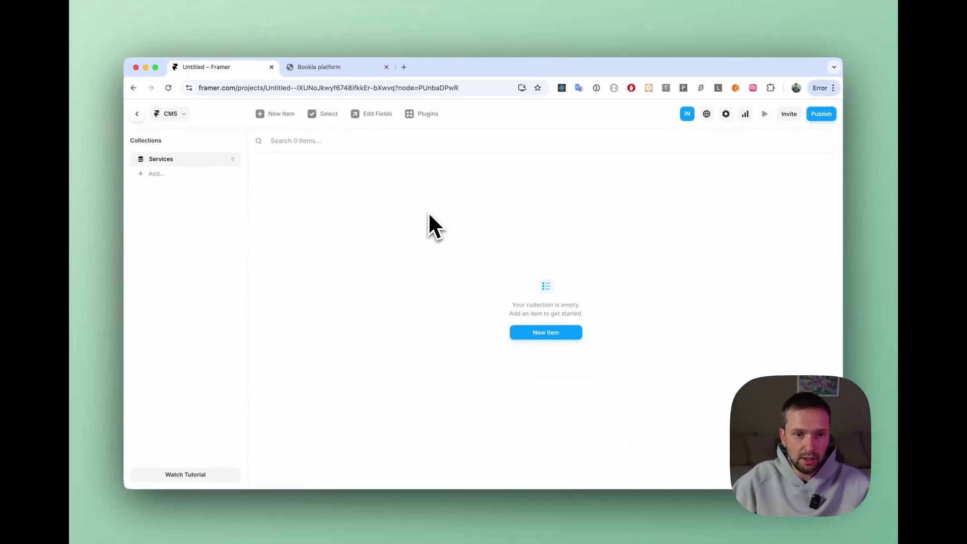
{"action": "left_click", "coordinate": [279, 114]}
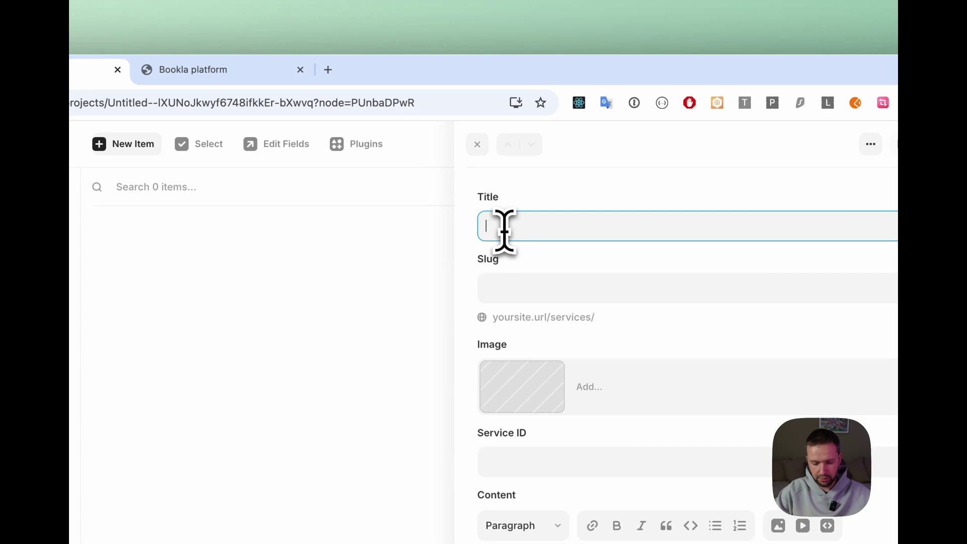
{"action": "type", "text": "Private Tra"}
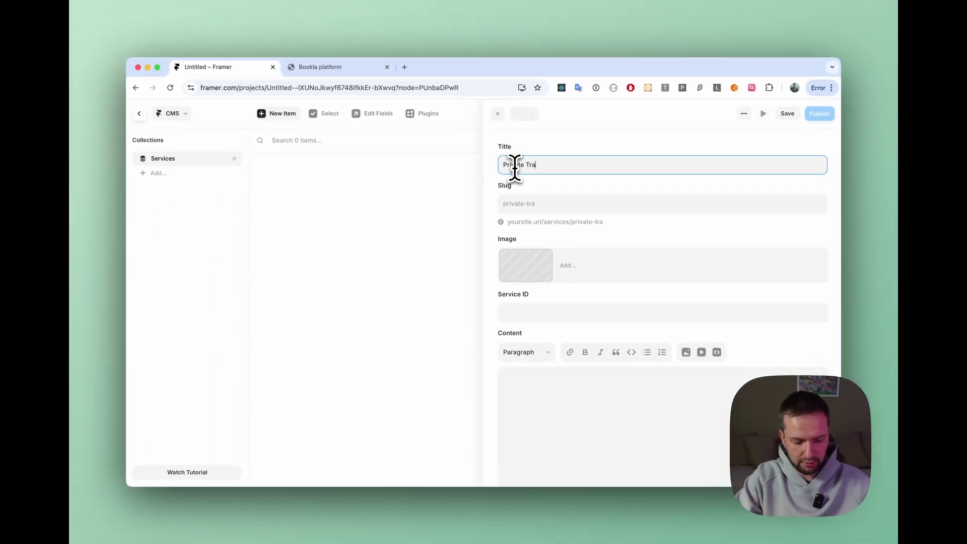
{"action": "type", "text": "ining"}
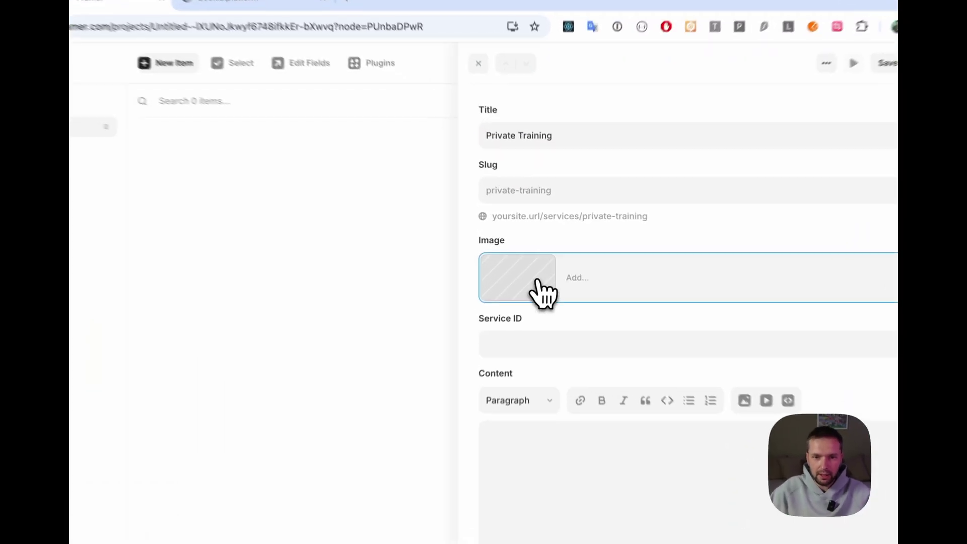
{"action": "left_click", "coordinate": [543, 268]}
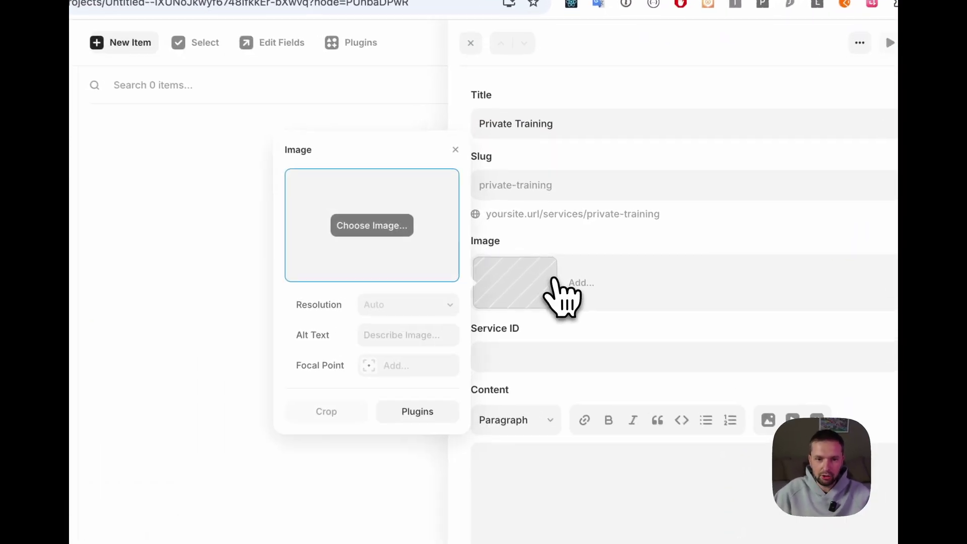
{"action": "left_click", "coordinate": [383, 230]}
{"action": "left_click", "coordinate": [325, 201]}
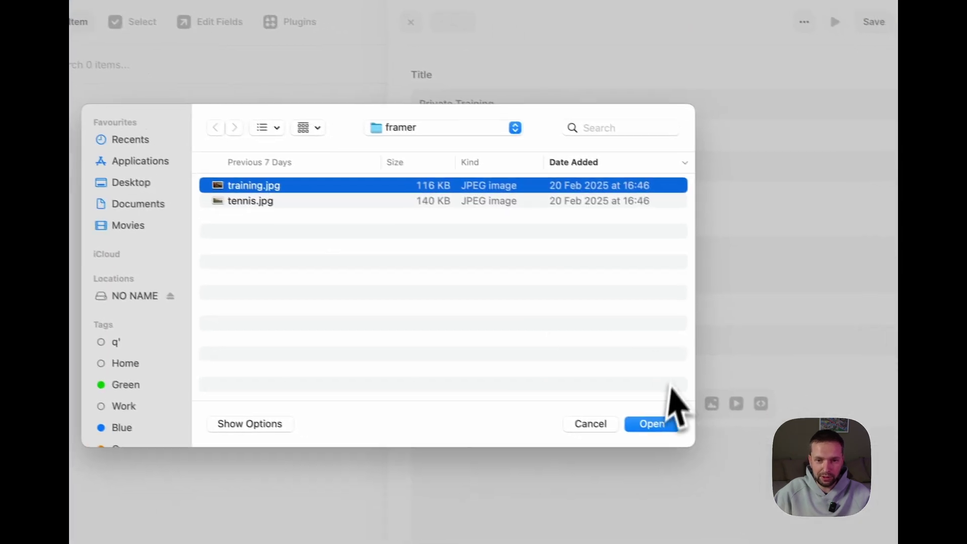
{"action": "left_click", "coordinate": [654, 425]}
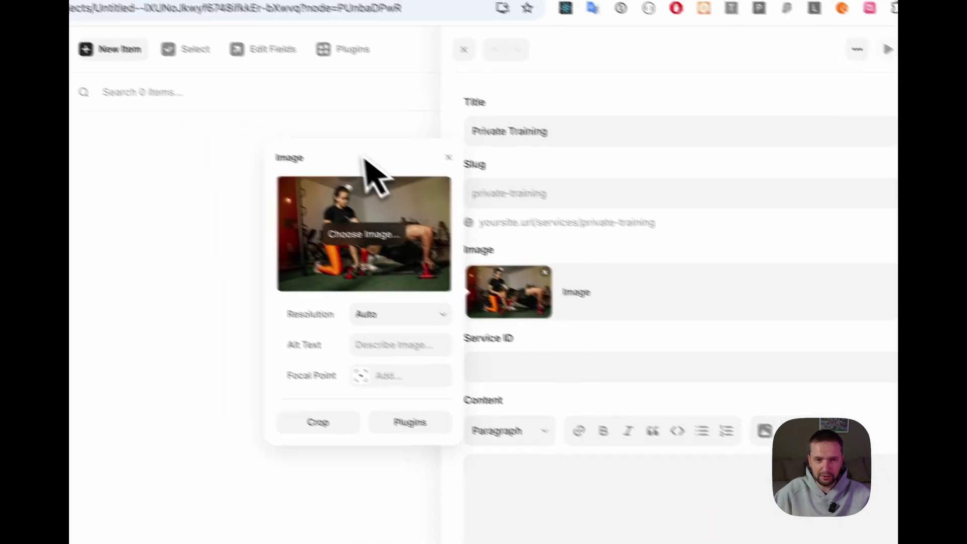
{"action": "left_click", "coordinate": [579, 256]}
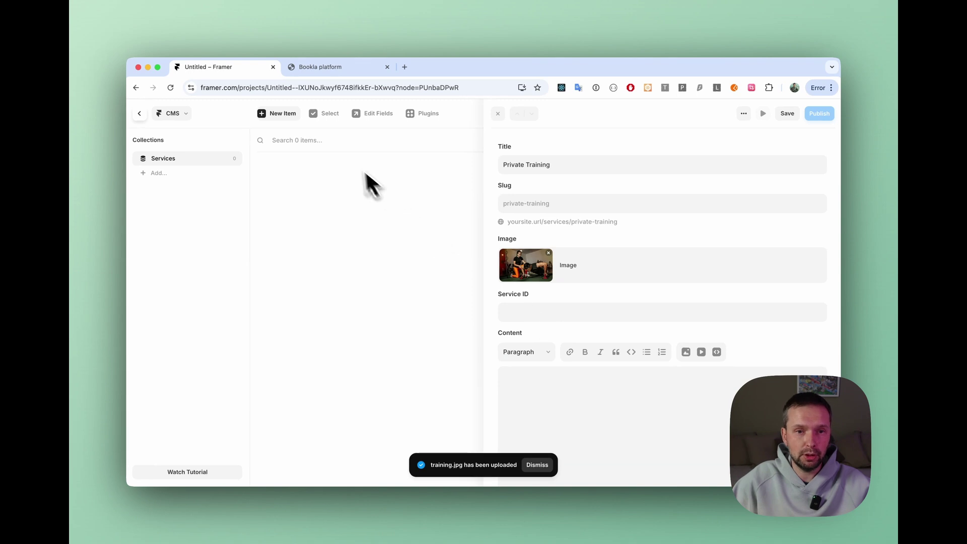
Copy the Personal Training service ID from Bookla's Services list
{"action": "left_click", "coordinate": [316, 68]}
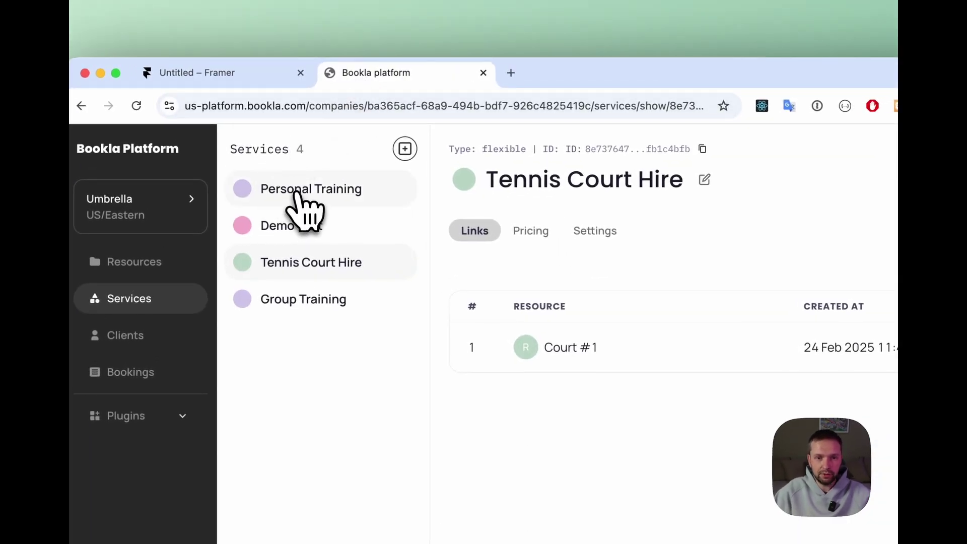
{"action": "left_click", "coordinate": [299, 194]}
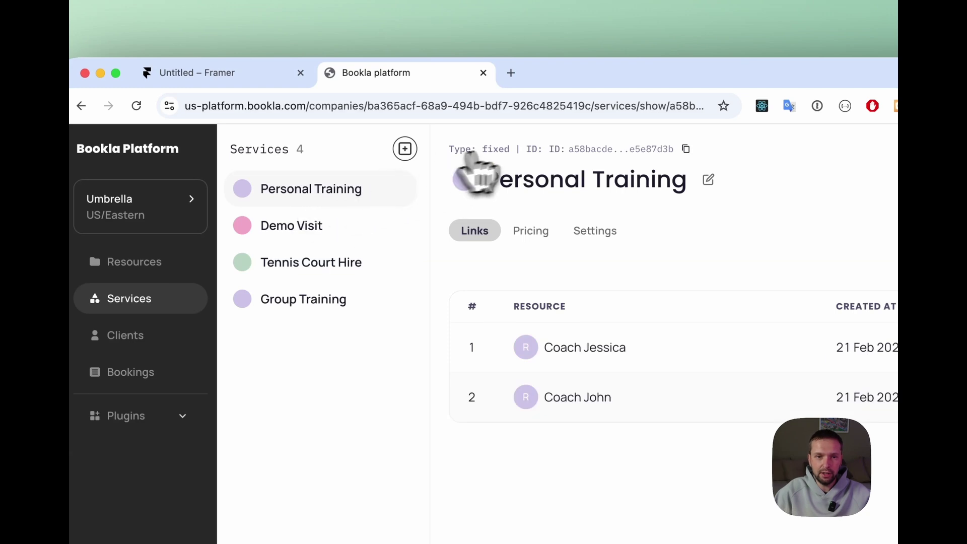
{"action": "left_click", "coordinate": [686, 149]}
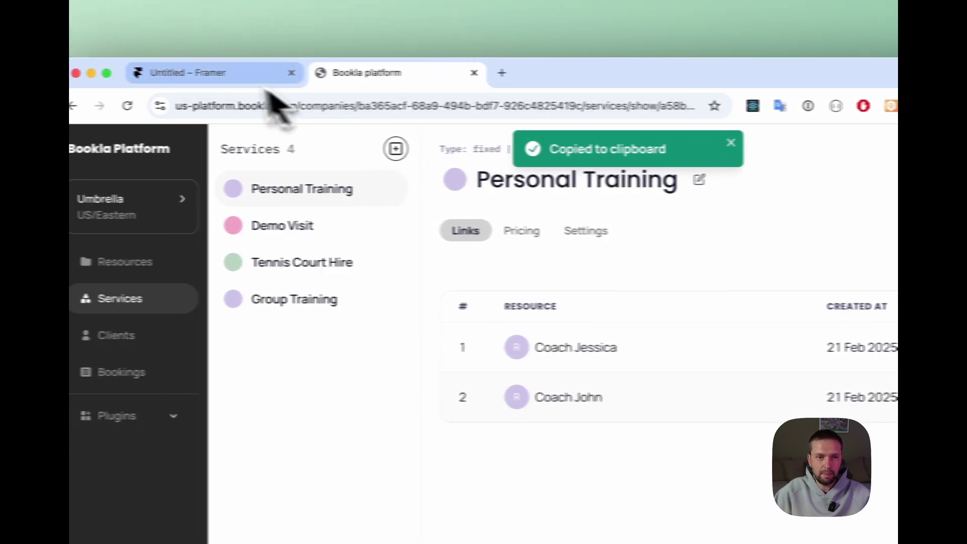
{"action": "left_click", "coordinate": [240, 75]}
Paste the service ID, set Content to 'Description of the service!', and save Private Training
{"action": "left_click", "coordinate": [715, 464]}
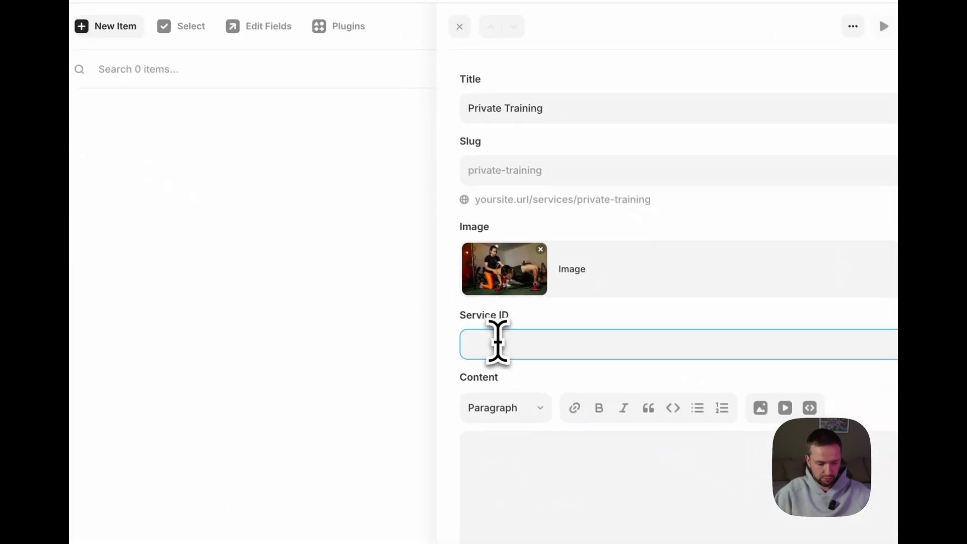
{"action": "key", "text": "ctrl+v"}
{"action": "scroll", "coordinate": [626, 334], "scroll_direction": "down", "scroll_amount": 2}
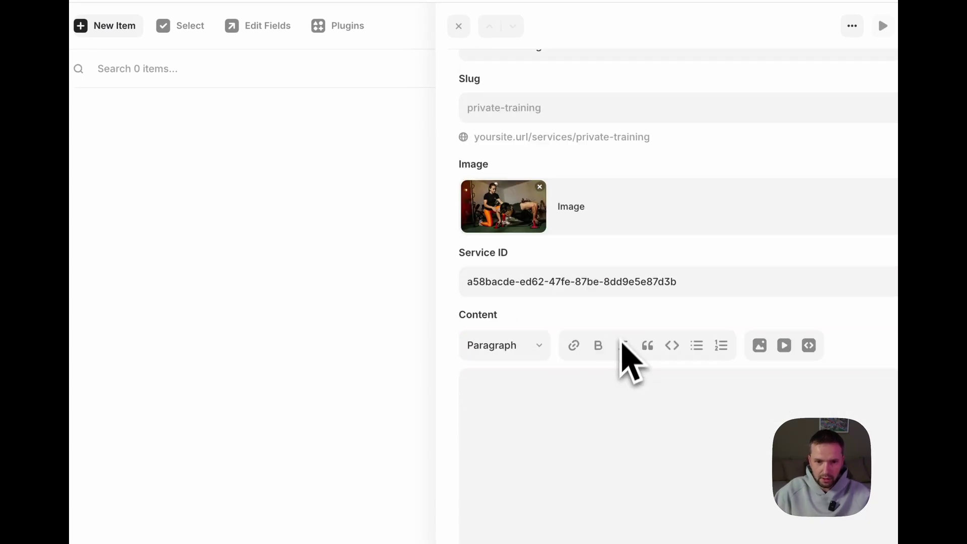
{"action": "left_click", "coordinate": [532, 401]}
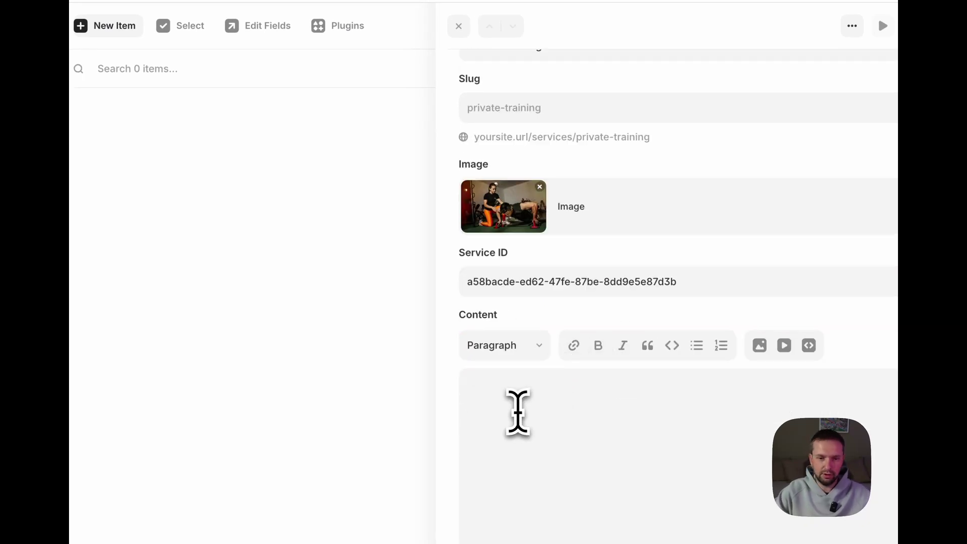
{"action": "type", "text": "Descre"}
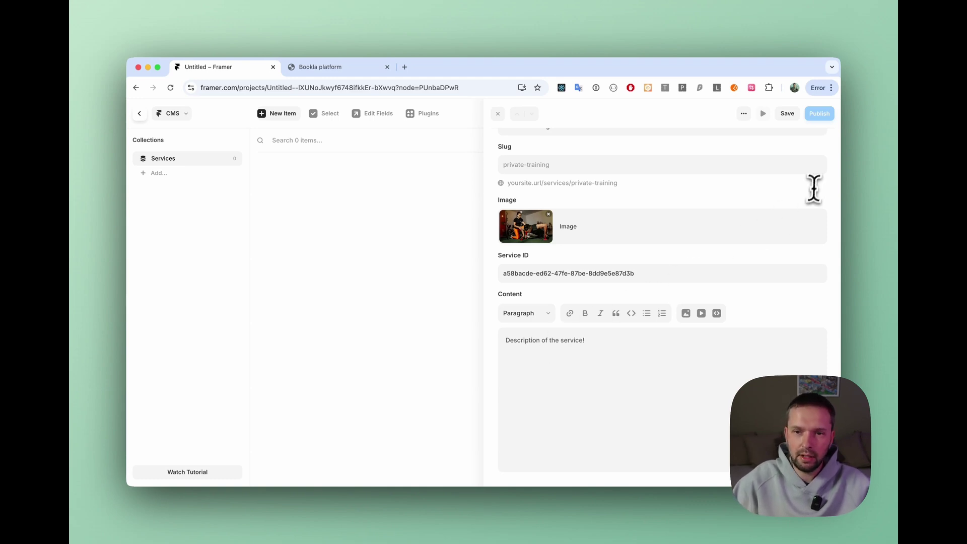
{"action": "left_click", "coordinate": [788, 113]}
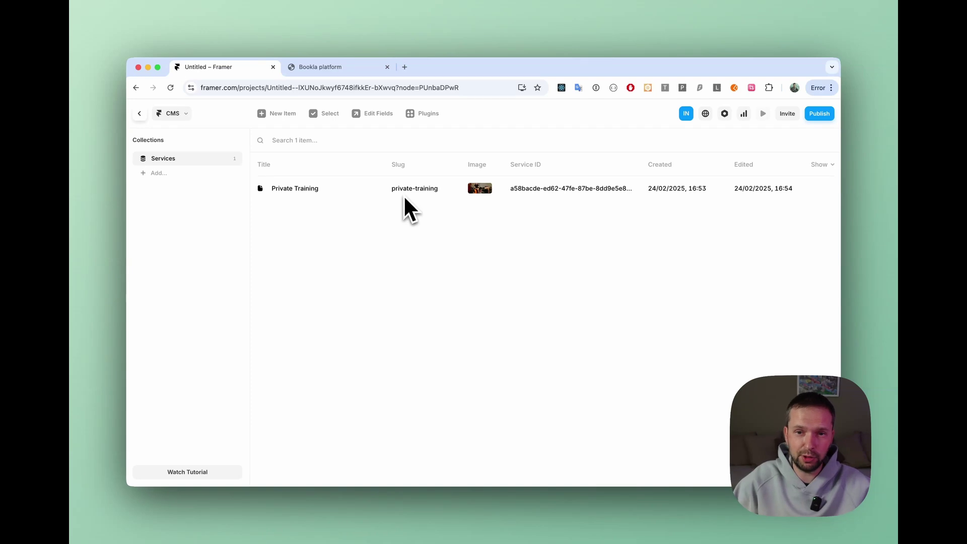
Create a new item titled Demo visit with training.jpg as its image
{"action": "left_click", "coordinate": [277, 113]}
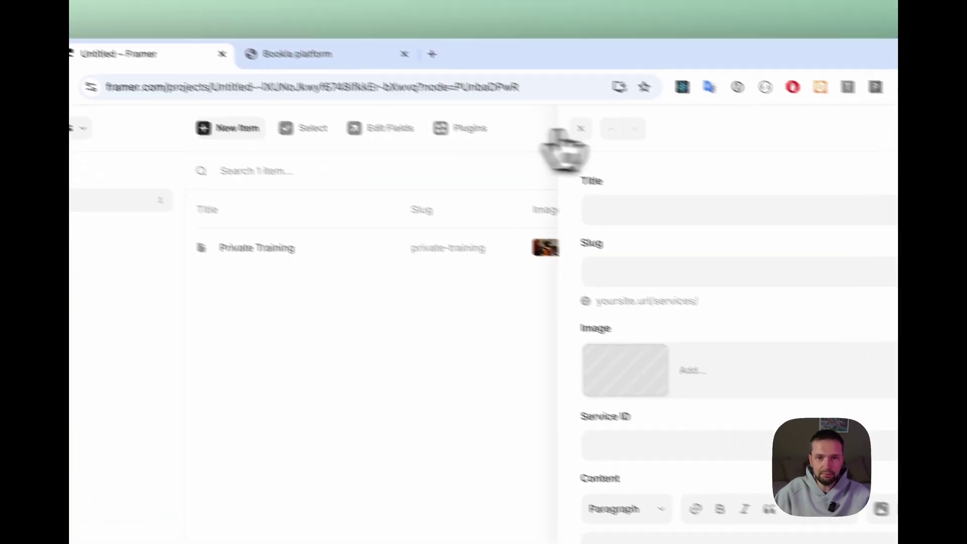
{"action": "left_click", "coordinate": [623, 209]}
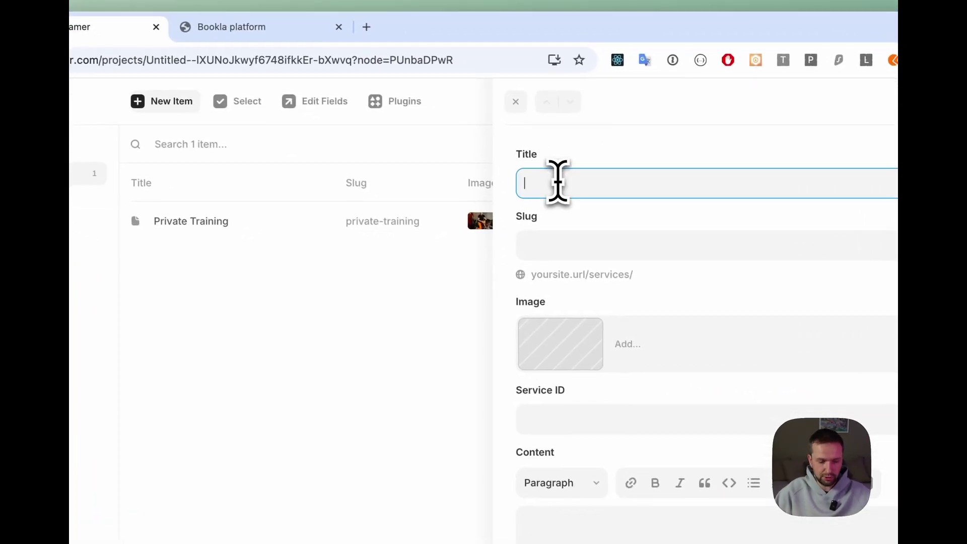
{"action": "type", "text": "Demo visit"}
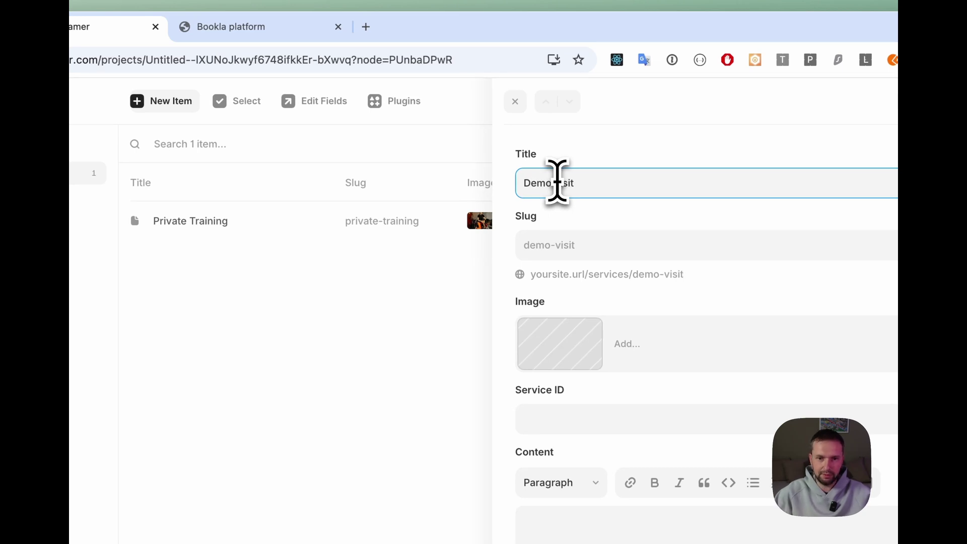
{"action": "left_click", "coordinate": [554, 335]}
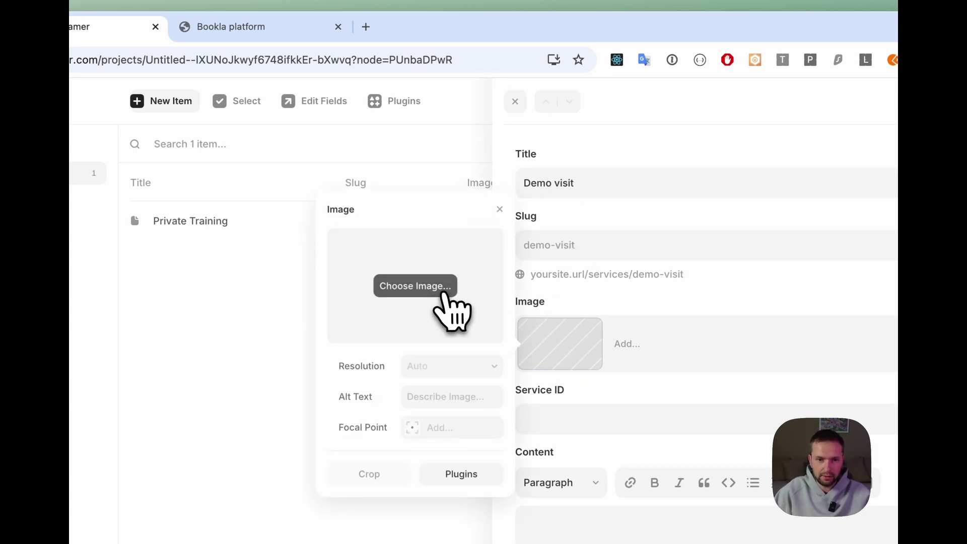
{"action": "left_click", "coordinate": [444, 295]}
{"action": "left_click", "coordinate": [404, 271]}
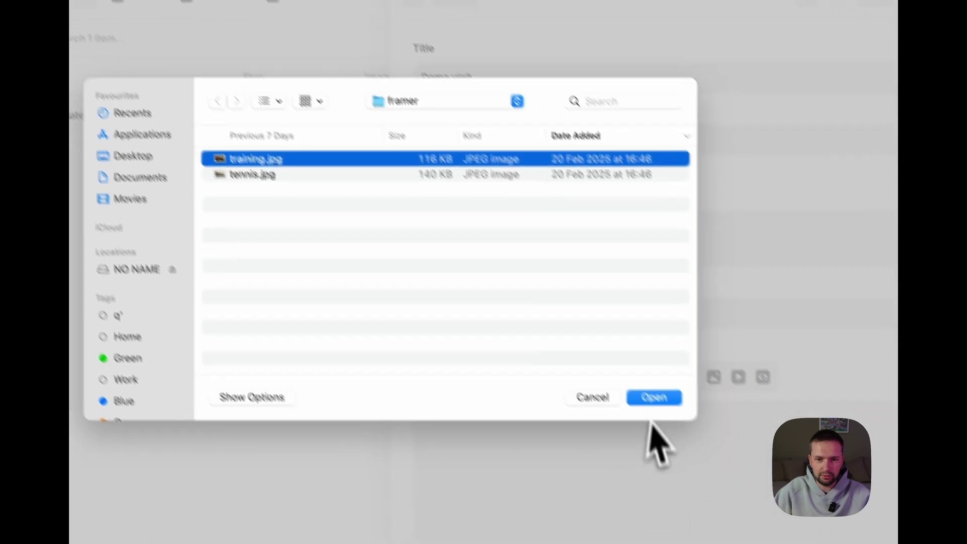
{"action": "left_click", "coordinate": [653, 401]}
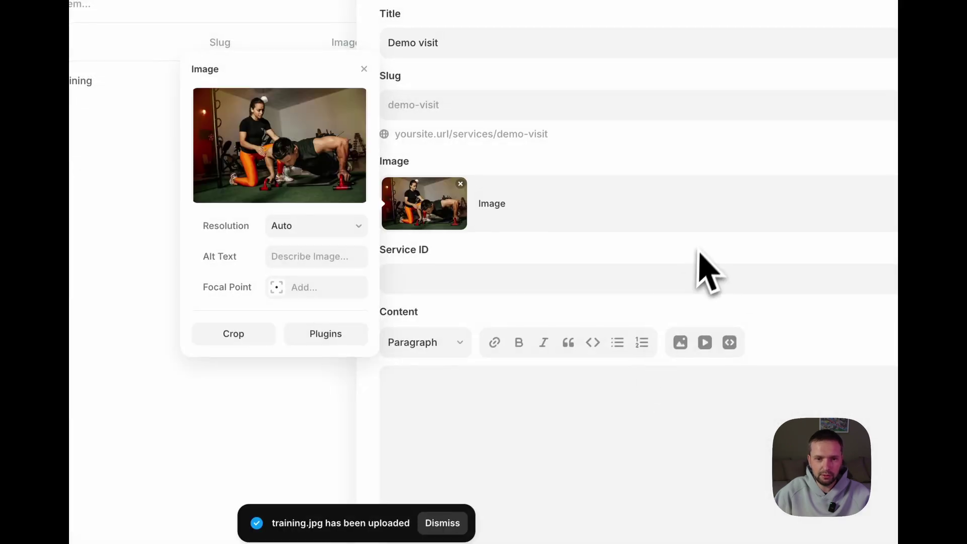
{"action": "left_click", "coordinate": [464, 298]}
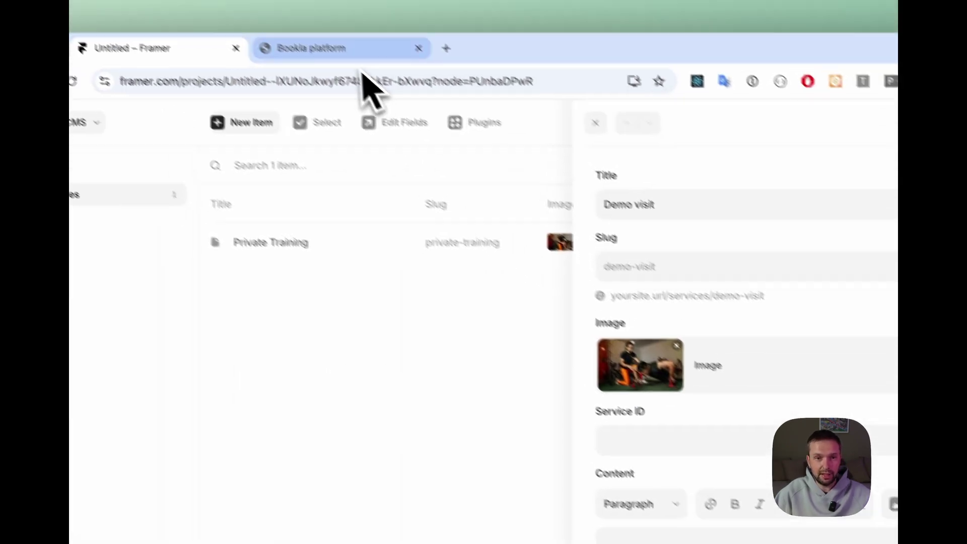
Add the Demo Visit service ID from Bookla and a description, then save the item
{"action": "left_click", "coordinate": [383, 81]}
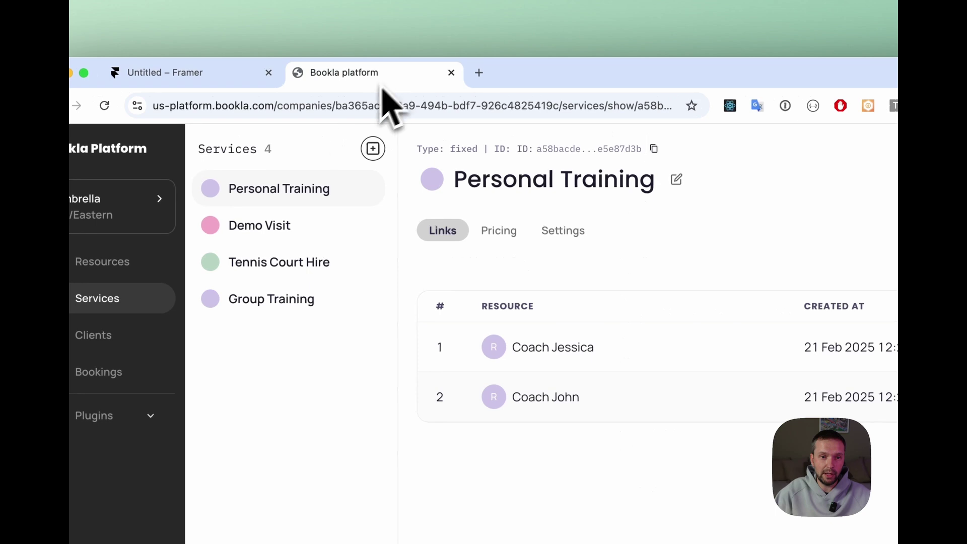
{"action": "left_click", "coordinate": [270, 233]}
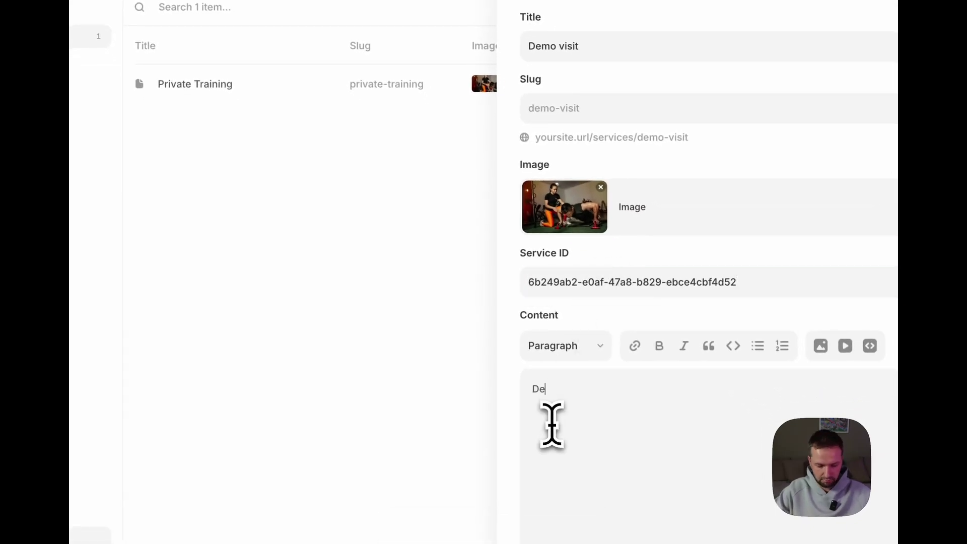
{"action": "type", "text": "description"}
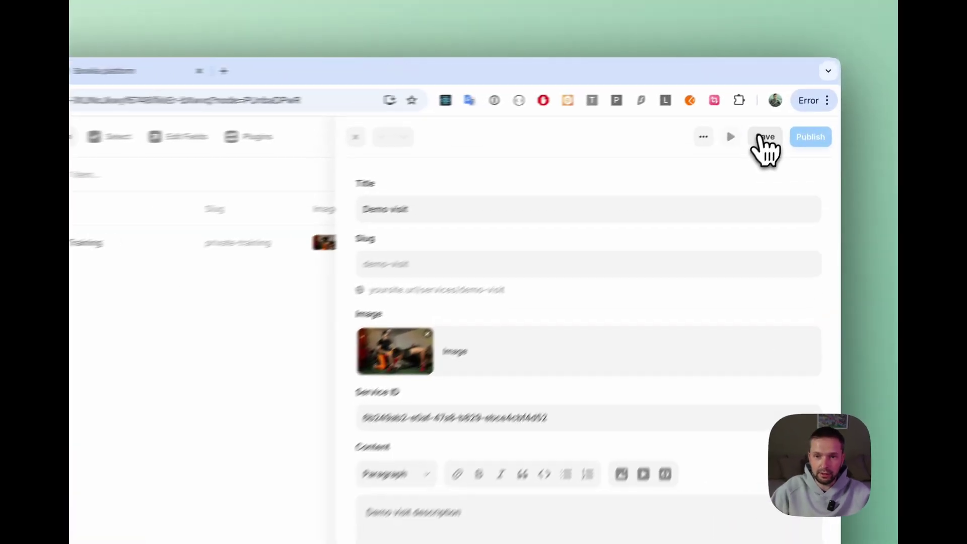
{"action": "left_click", "coordinate": [787, 113]}
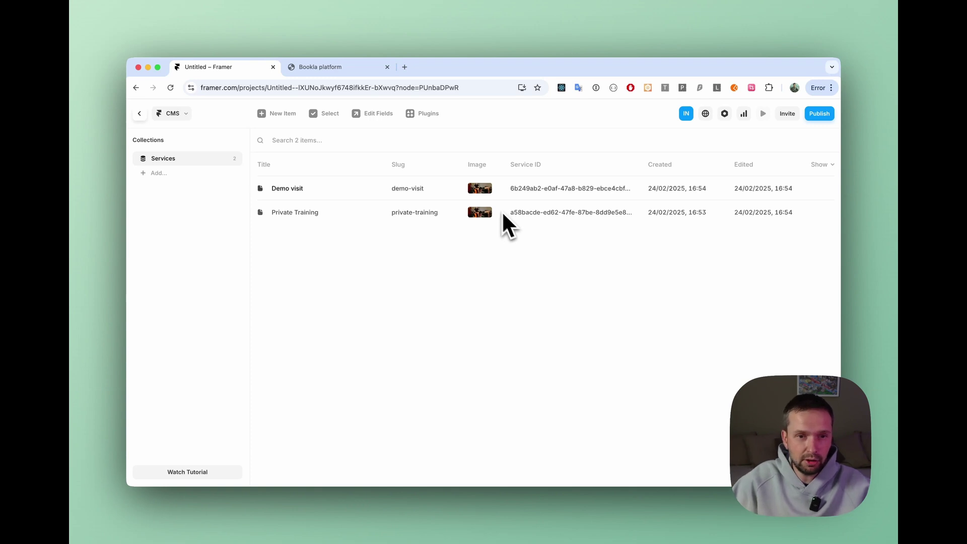
Create a Services index CMS page listing the collection's items
{"action": "left_click", "coordinate": [143, 114]}
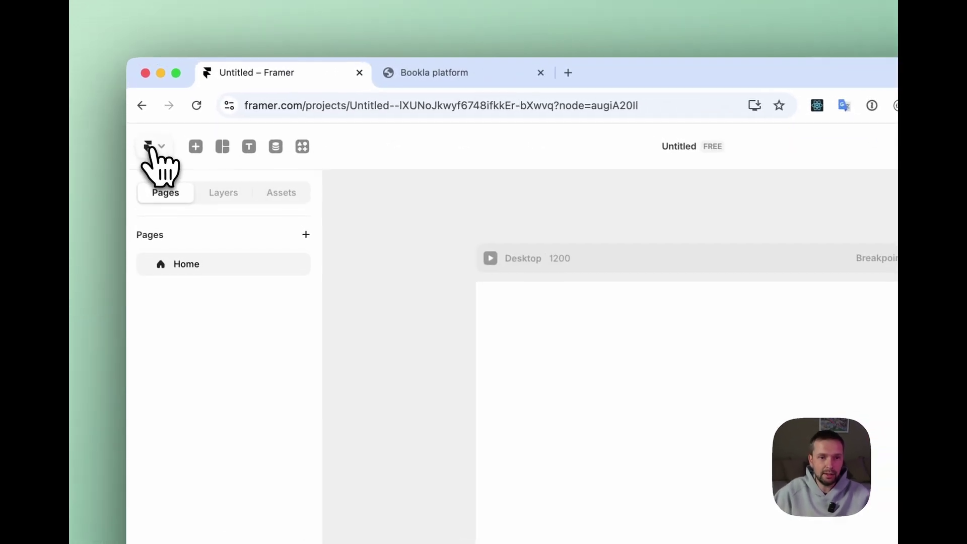
{"action": "left_click", "coordinate": [308, 235]}
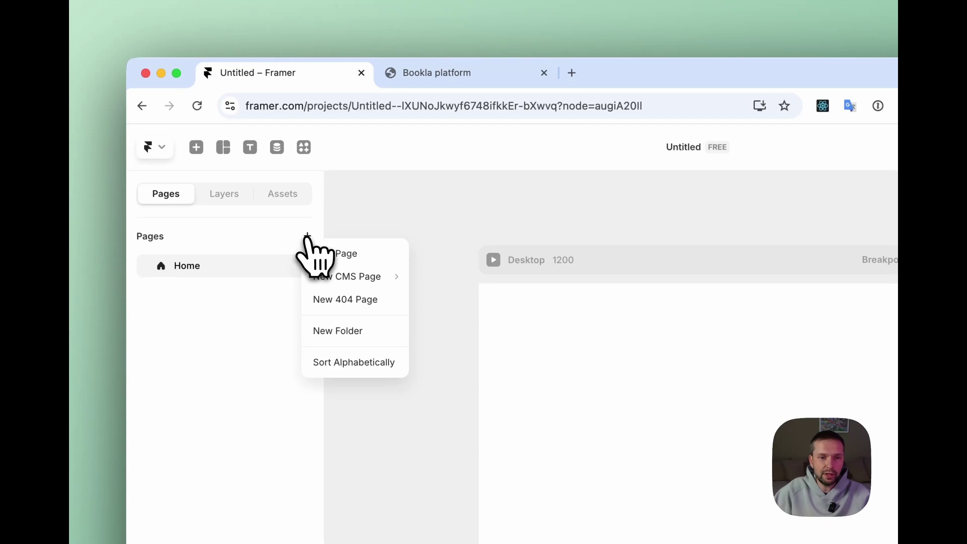
{"action": "mouse_move", "coordinate": [334, 276]}
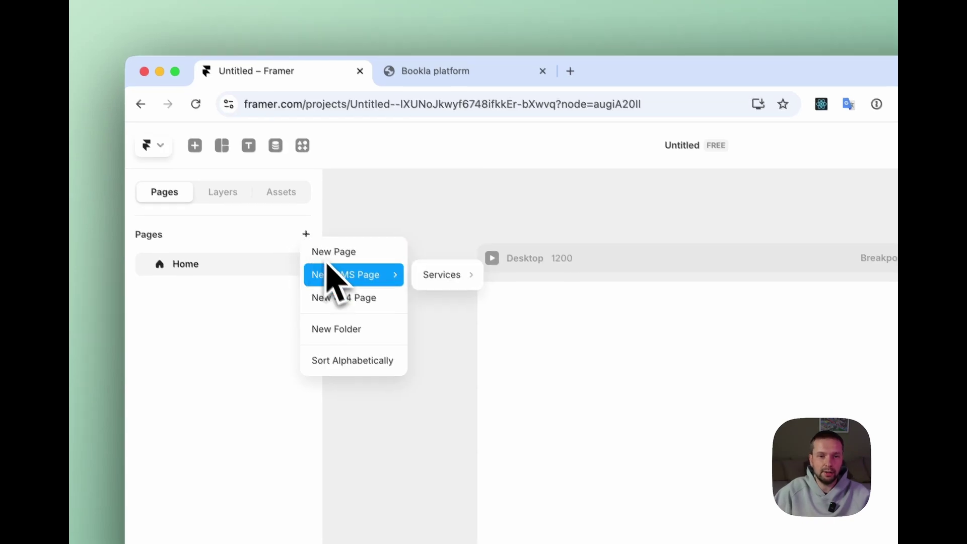
{"action": "mouse_move", "coordinate": [384, 199]}
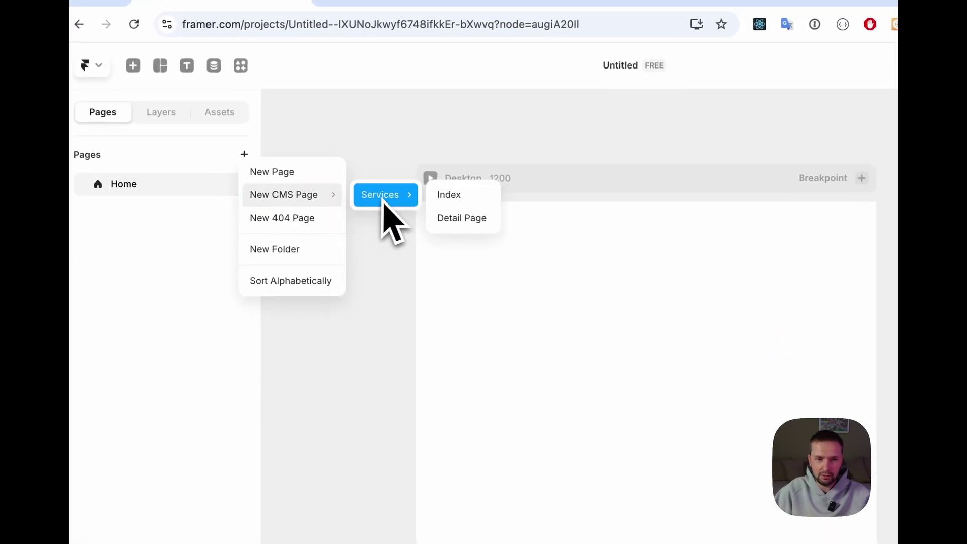
{"action": "left_click", "coordinate": [477, 202]}
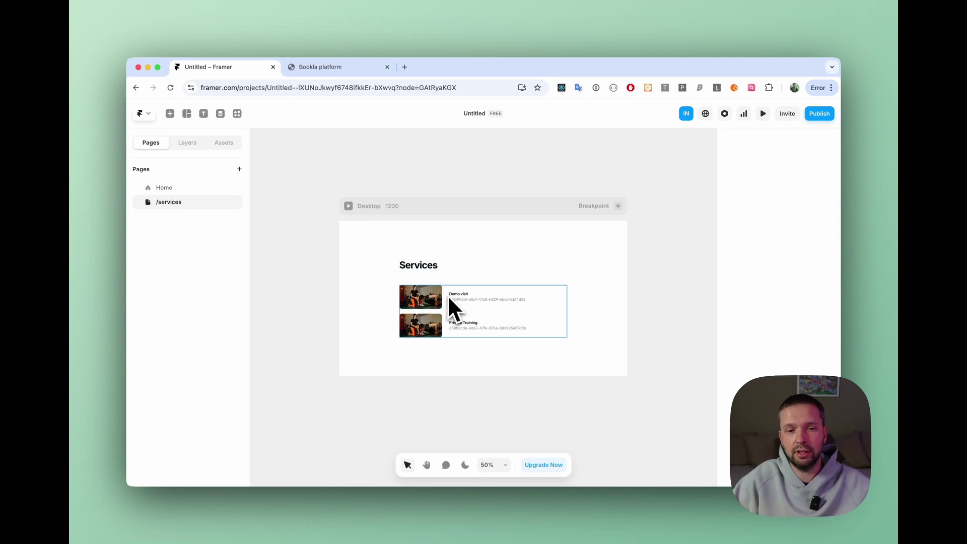
{"action": "scroll", "coordinate": [447, 301], "scroll_direction": "down", "scroll_amount": 1}
{"action": "scroll", "coordinate": [446, 301], "scroll_direction": "up", "scroll_amount": 5}
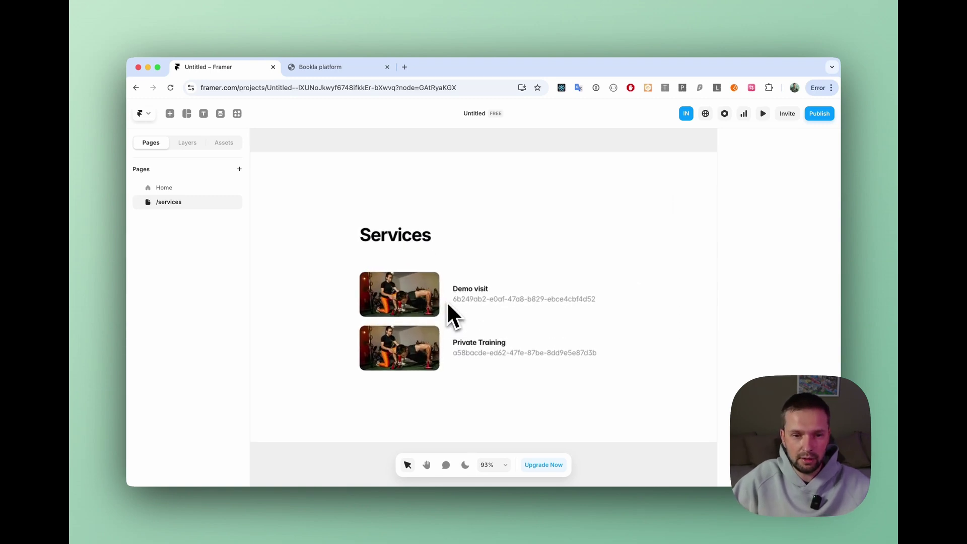
Delete the service ID text from the index page's item list
{"action": "left_click", "coordinate": [476, 303]}
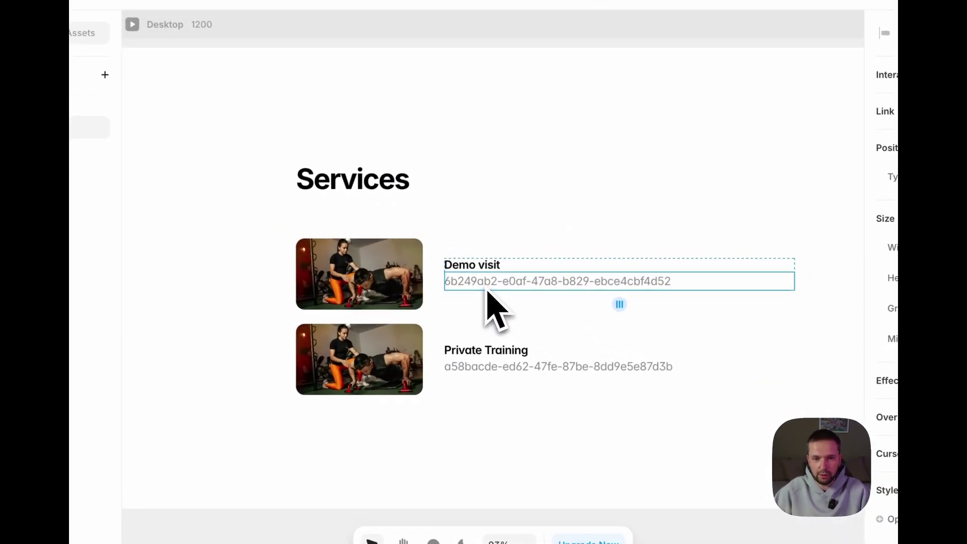
{"action": "key", "text": "Delete"}
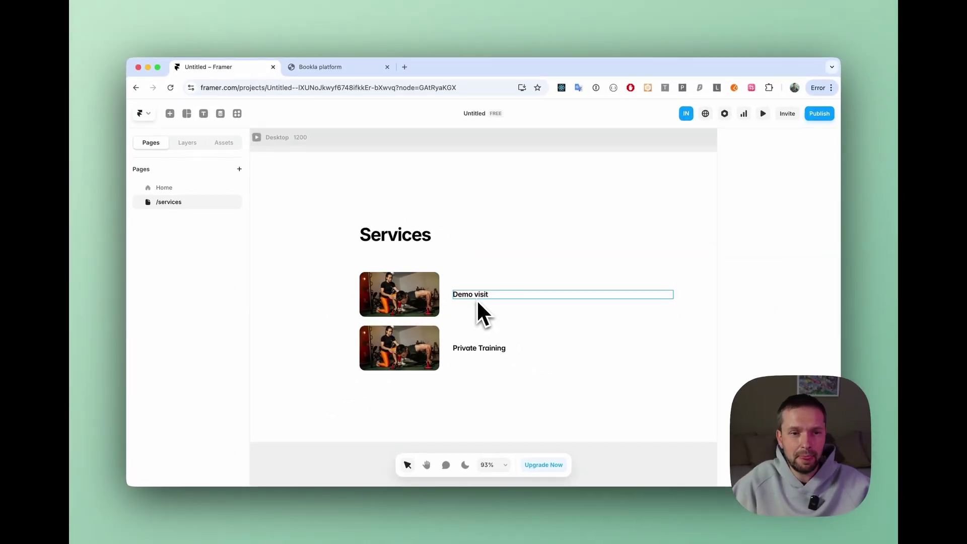
{"action": "scroll", "coordinate": [479, 298], "scroll_direction": "up", "scroll_amount": 1}
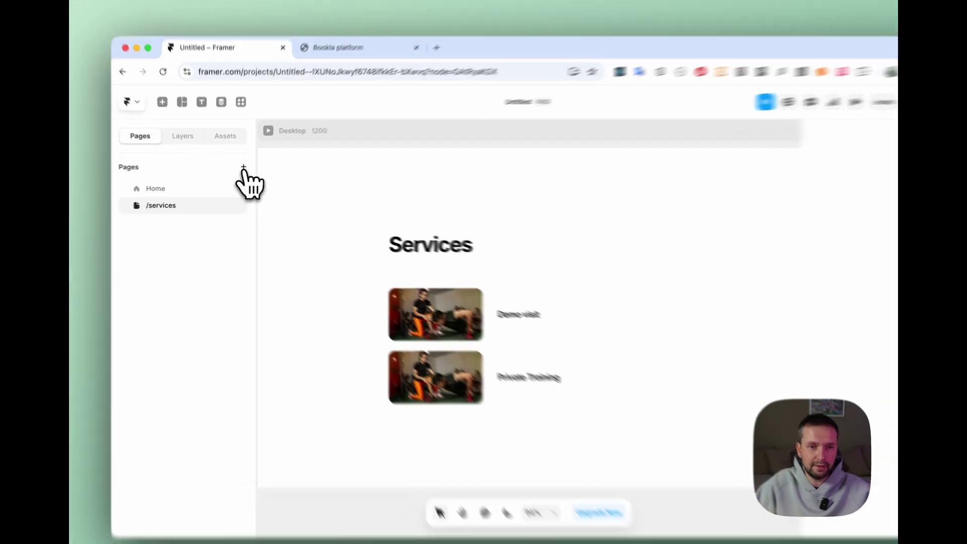
{"action": "left_click", "coordinate": [239, 169]}
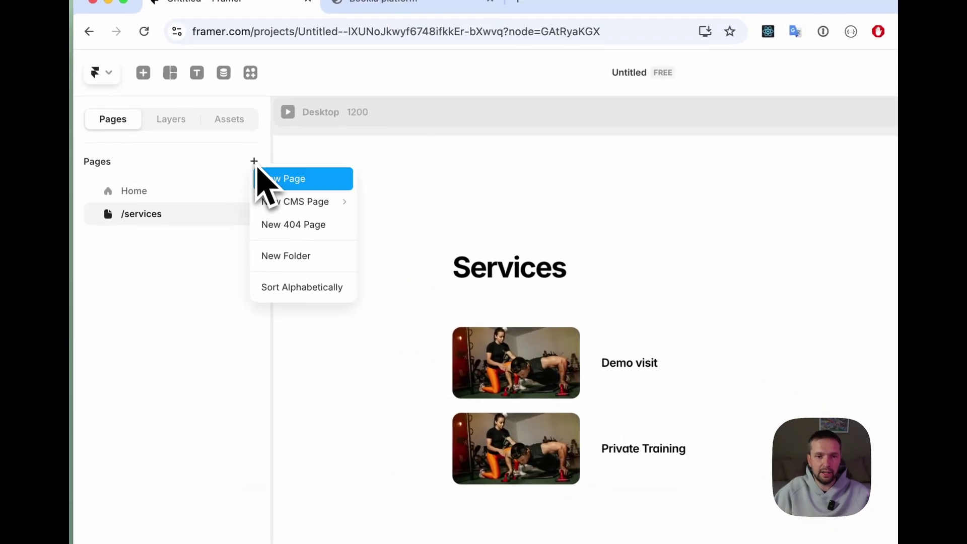
Create a Services detail page and delete the item ID text beneath the title
{"action": "mouse_move", "coordinate": [273, 200]}
{"action": "mouse_move", "coordinate": [400, 206]}
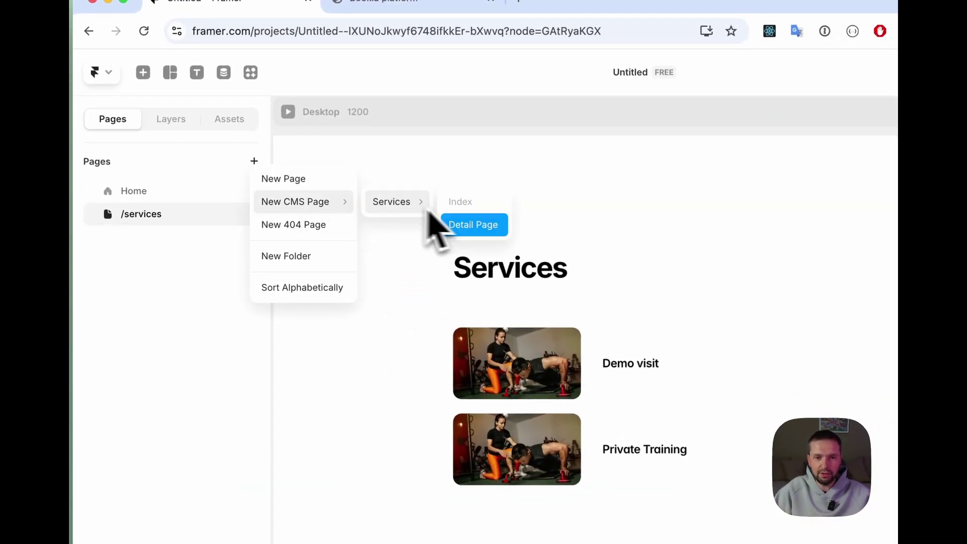
{"action": "left_click", "coordinate": [485, 229]}
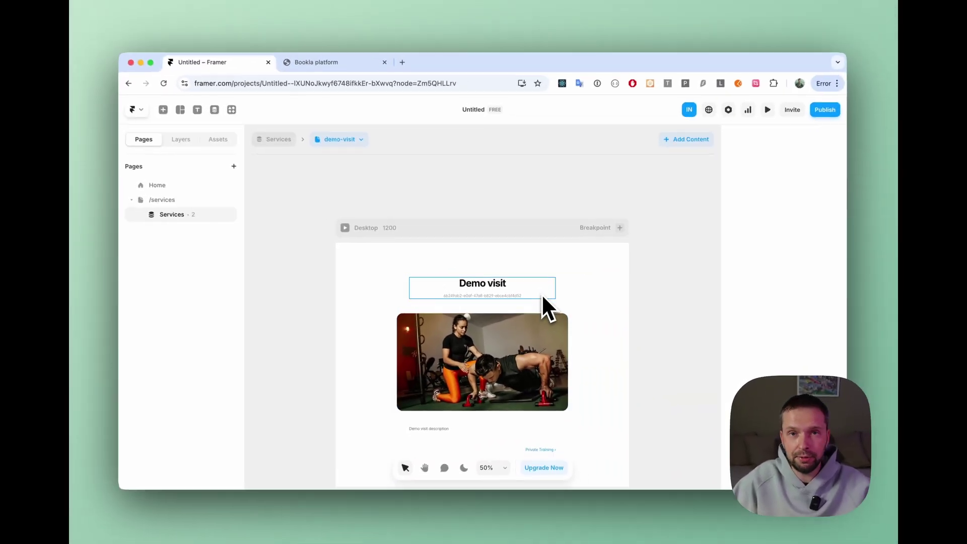
{"action": "scroll", "coordinate": [625, 276], "scroll_direction": "down", "scroll_amount": 3}
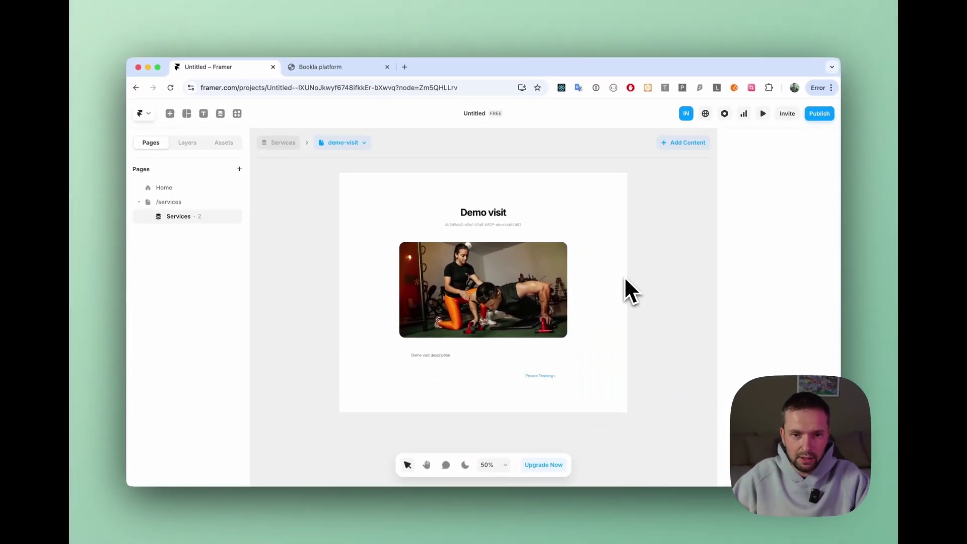
{"action": "left_click", "coordinate": [510, 227]}
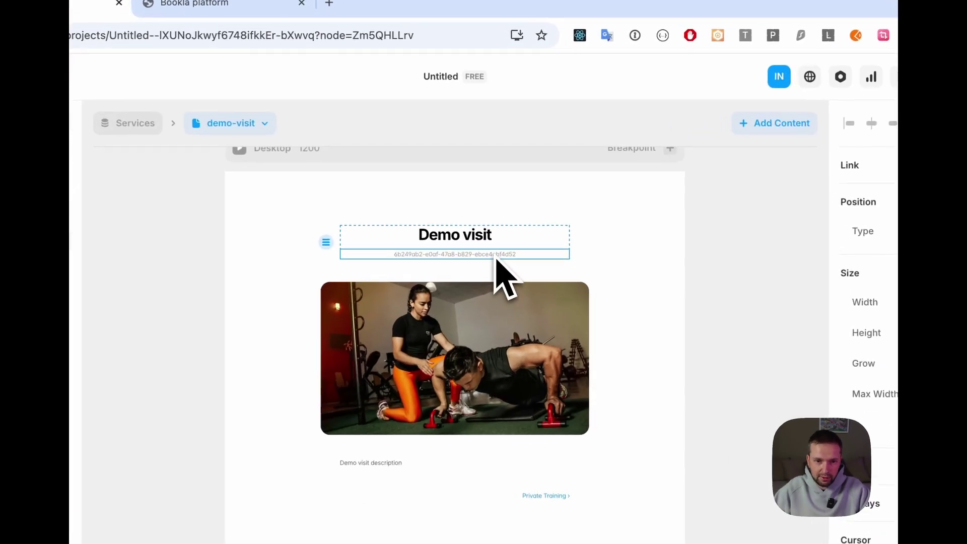
{"action": "key", "text": "BackSpace"}
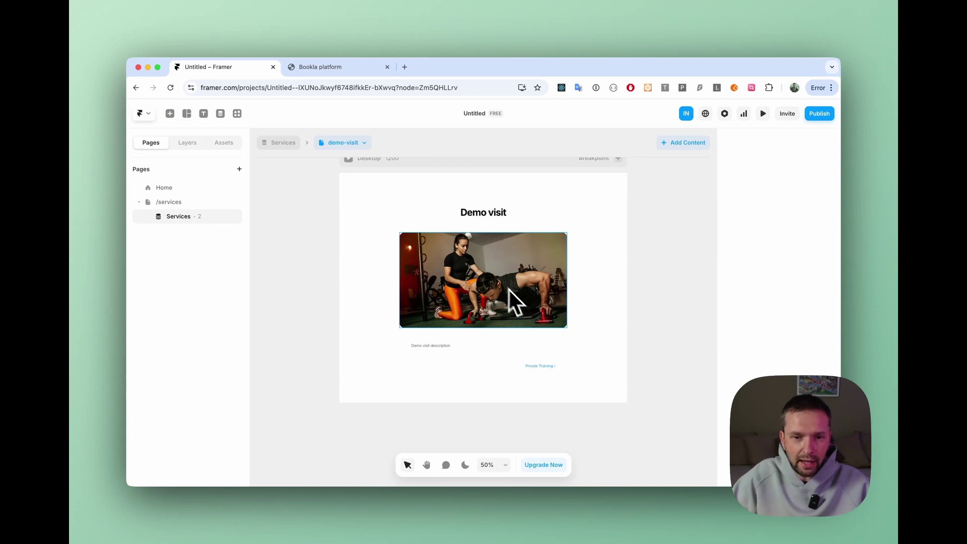
{"action": "scroll", "coordinate": [423, 227], "scroll_direction": "up", "scroll_amount": 1}
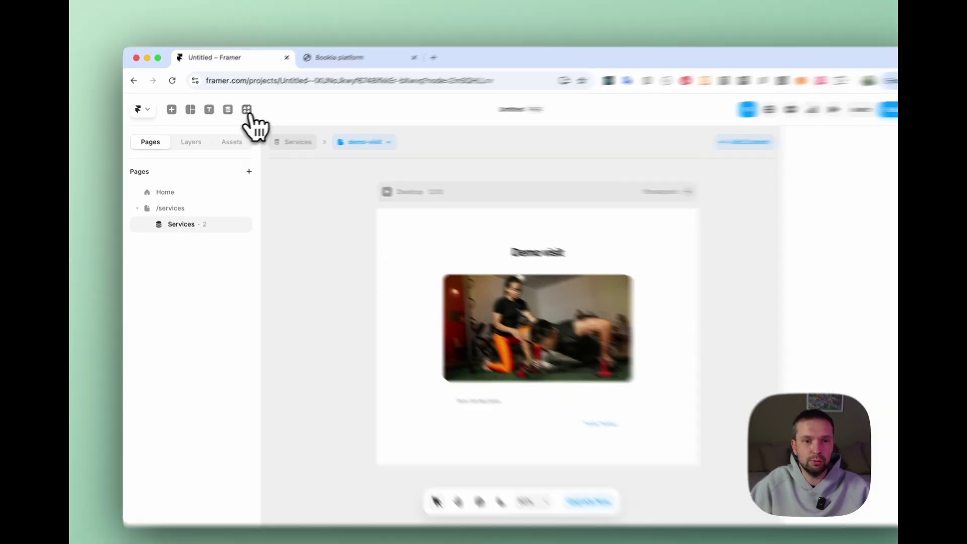
{"action": "left_click", "coordinate": [247, 111]}
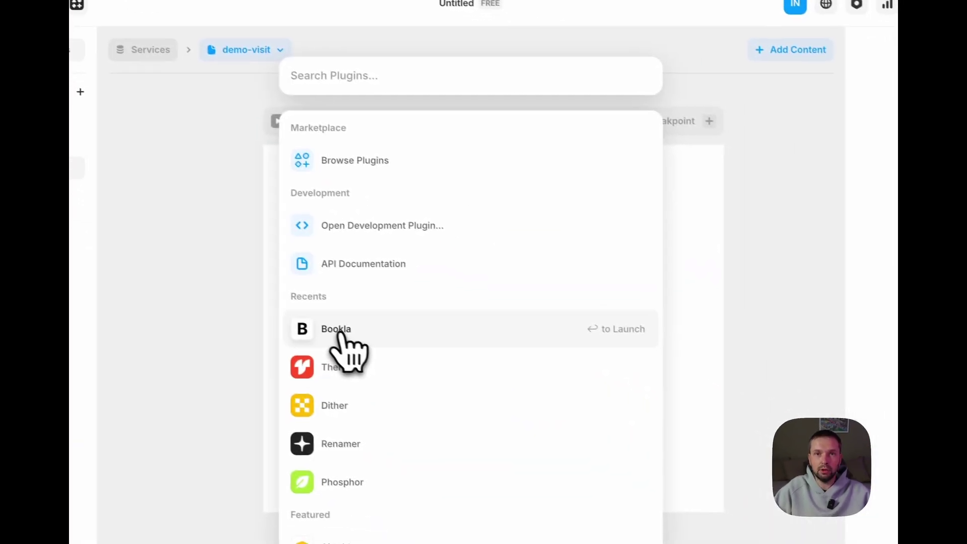
Place Bookla's Fixed booking component below the description on the detail page
{"action": "left_click", "coordinate": [341, 334]}
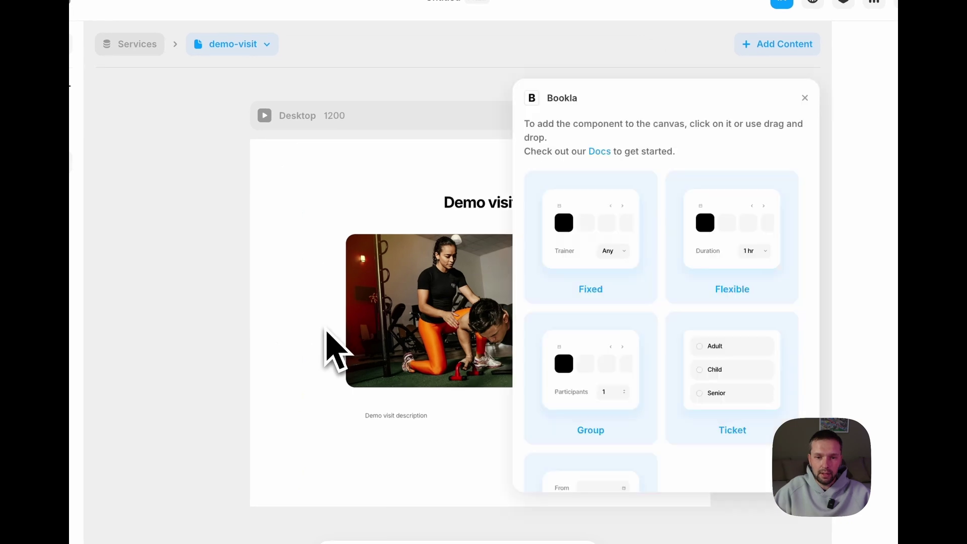
{"action": "scroll", "coordinate": [630, 262], "scroll_direction": "down", "scroll_amount": 3}
{"action": "scroll", "coordinate": [665, 252], "scroll_direction": "up", "scroll_amount": 2}
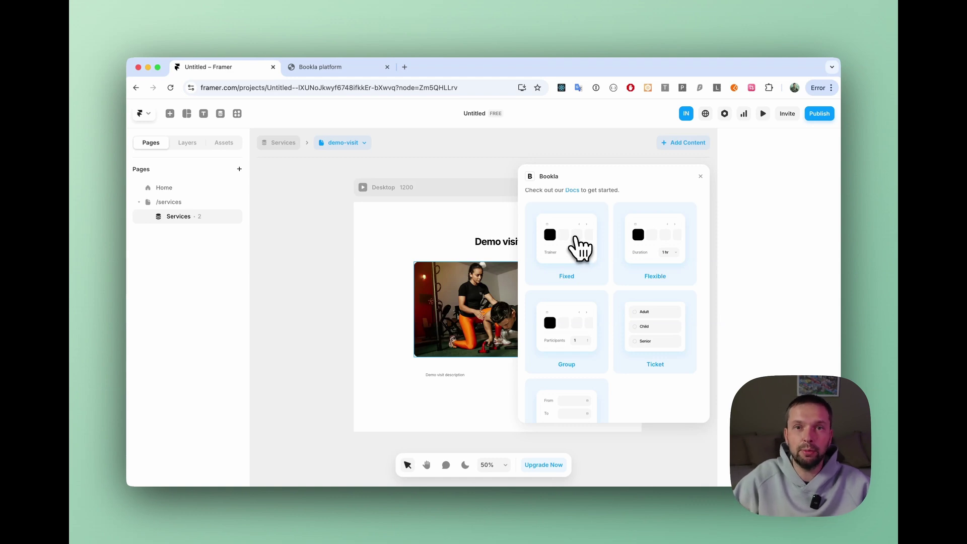
{"action": "left_click_drag", "start_coordinate": [576, 237], "coordinate": [468, 363]}
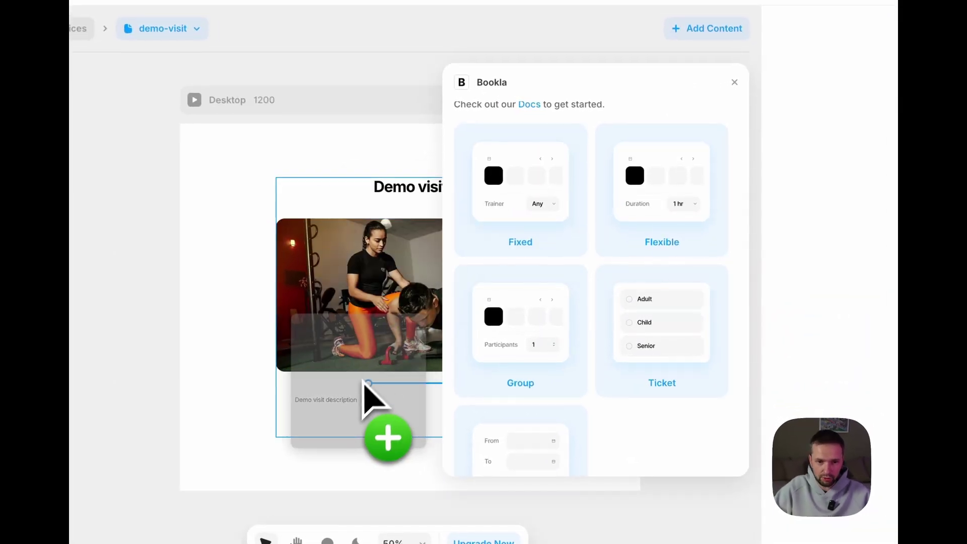
{"action": "left_click_drag", "start_coordinate": [363, 382], "coordinate": [356, 425]}
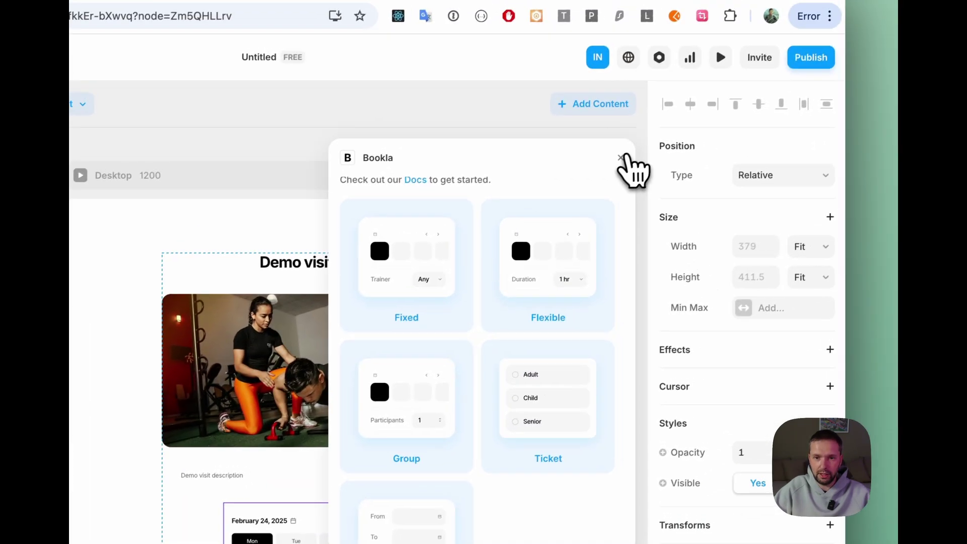
{"action": "left_click", "coordinate": [662, 130]}
Set the booking component's width to Fill and open its Bookla connection settings
{"action": "scroll", "coordinate": [632, 278], "scroll_direction": "down", "scroll_amount": 4}
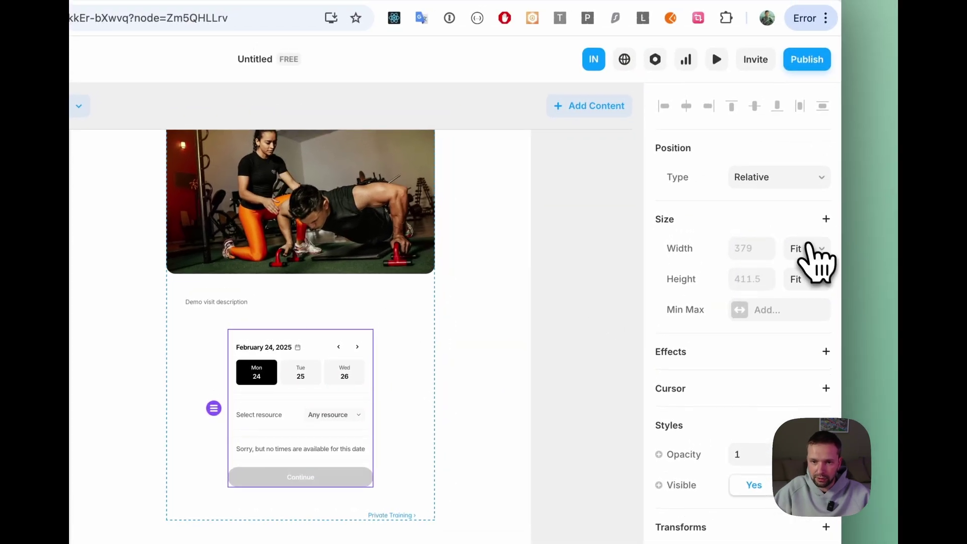
{"action": "left_click", "coordinate": [857, 157]}
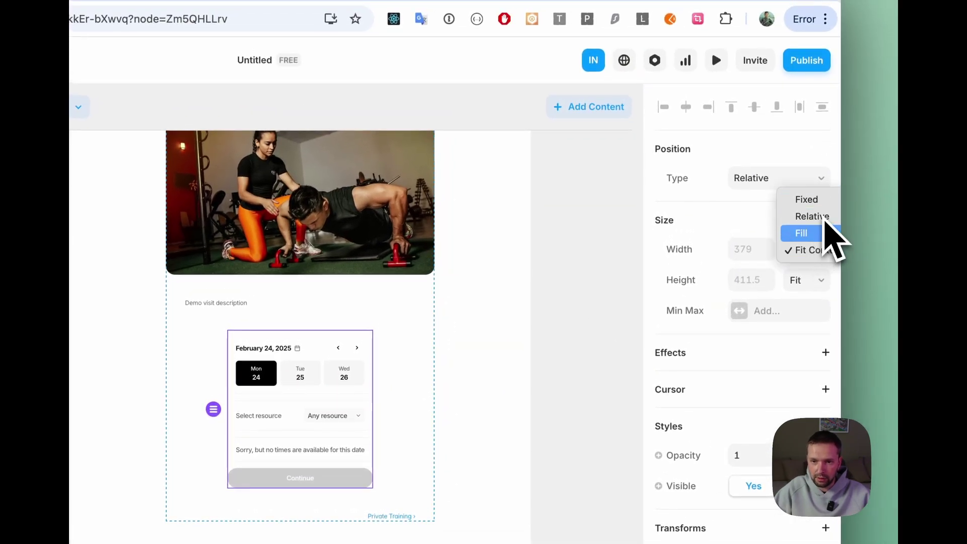
{"action": "left_click", "coordinate": [806, 233]}
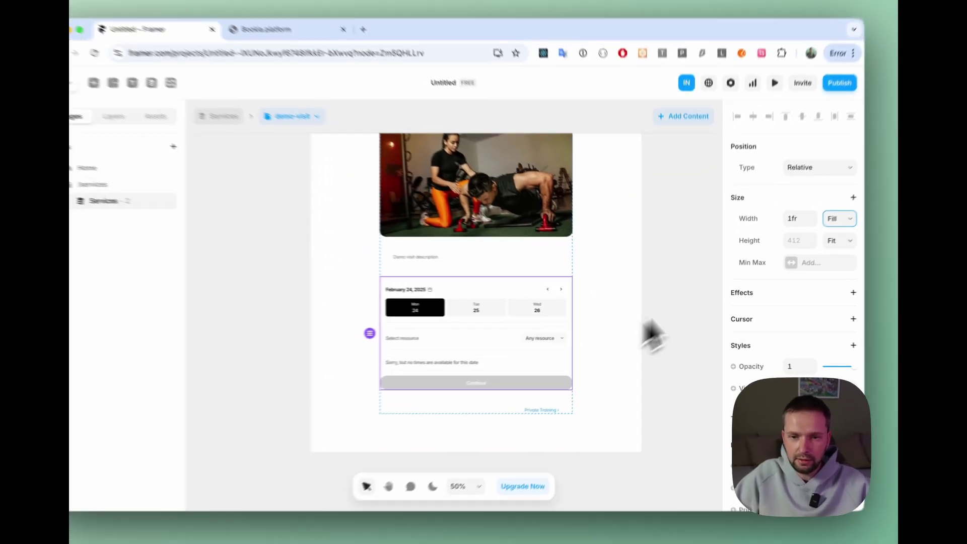
{"action": "scroll", "coordinate": [753, 285], "scroll_direction": "down", "scroll_amount": 2}
{"action": "scroll", "coordinate": [751, 279], "scroll_direction": "down", "scroll_amount": 3}
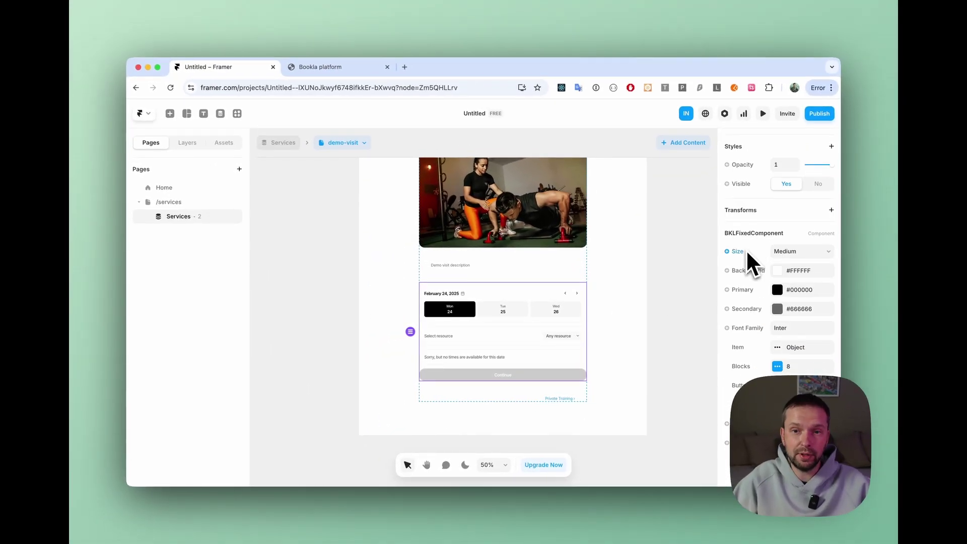
{"action": "scroll", "coordinate": [748, 254], "scroll_direction": "down", "scroll_amount": 7}
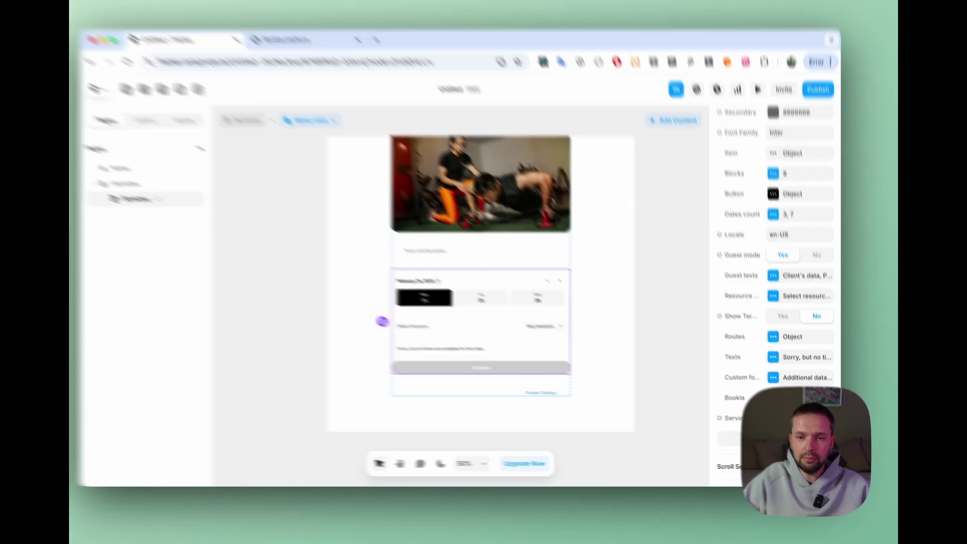
{"action": "left_click", "coordinate": [790, 403]}
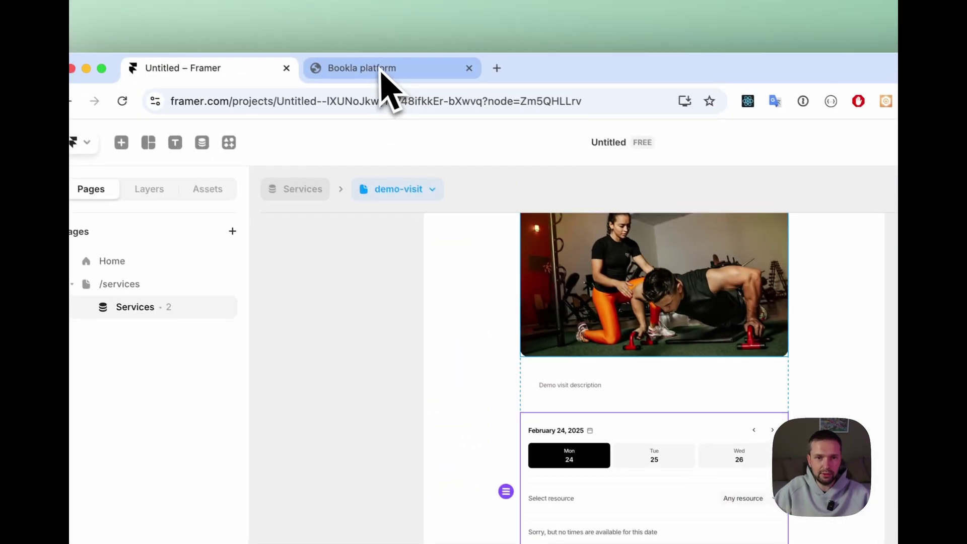
{"action": "left_click", "coordinate": [327, 23]}
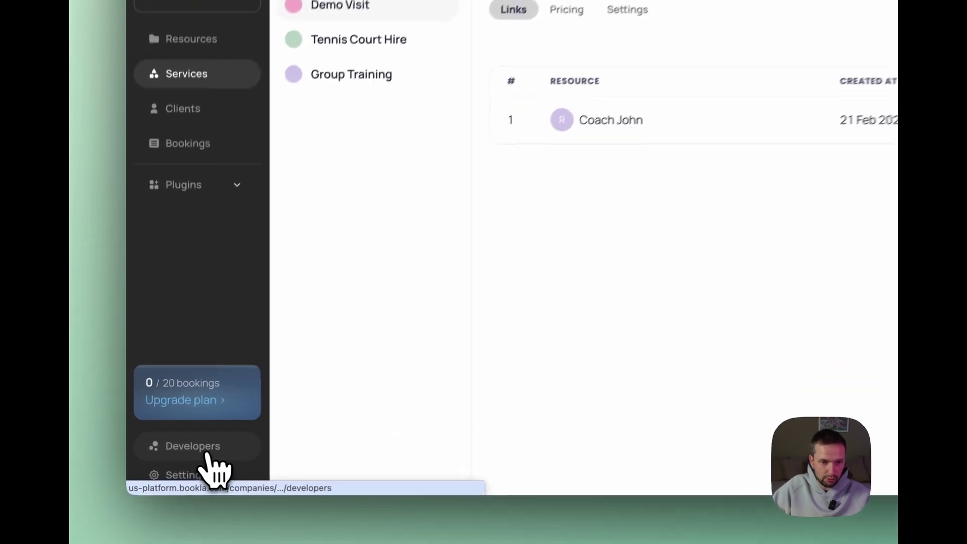
Create API key 'Framer' with Client Service/Resource view and Guest Client create access
{"action": "left_click", "coordinate": [170, 460]}
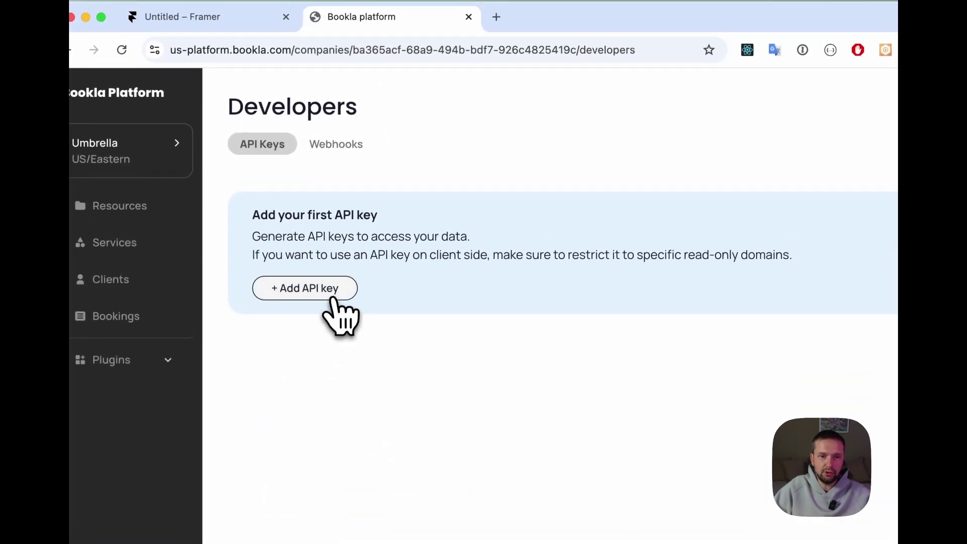
{"action": "left_click", "coordinate": [370, 127]}
{"action": "left_click", "coordinate": [473, 149]}
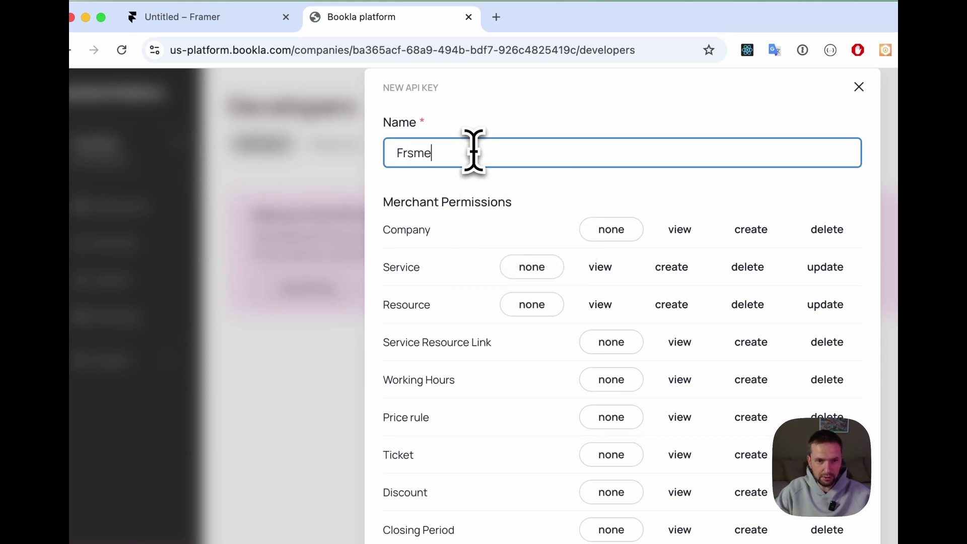
{"action": "key", "text": "BackSpace"}
{"action": "key", "text": "BackSpace"}
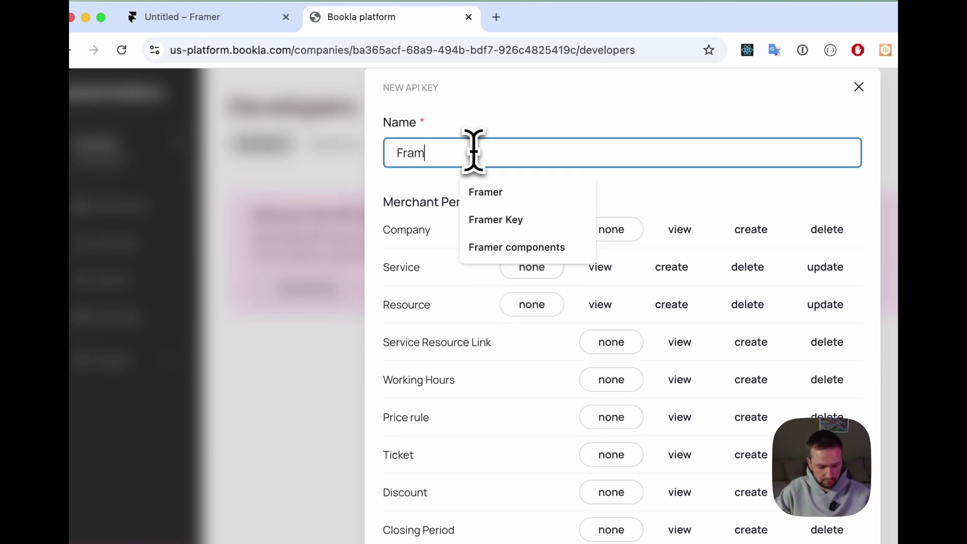
{"action": "left_click", "coordinate": [680, 205]}
{"action": "scroll", "coordinate": [686, 207], "scroll_direction": "down", "scroll_amount": 7}
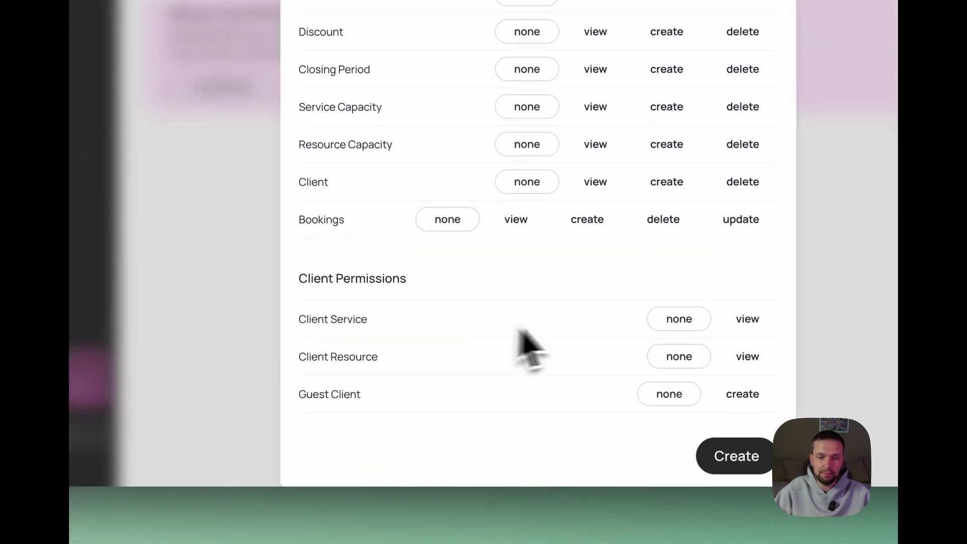
{"action": "left_click", "coordinate": [747, 319]}
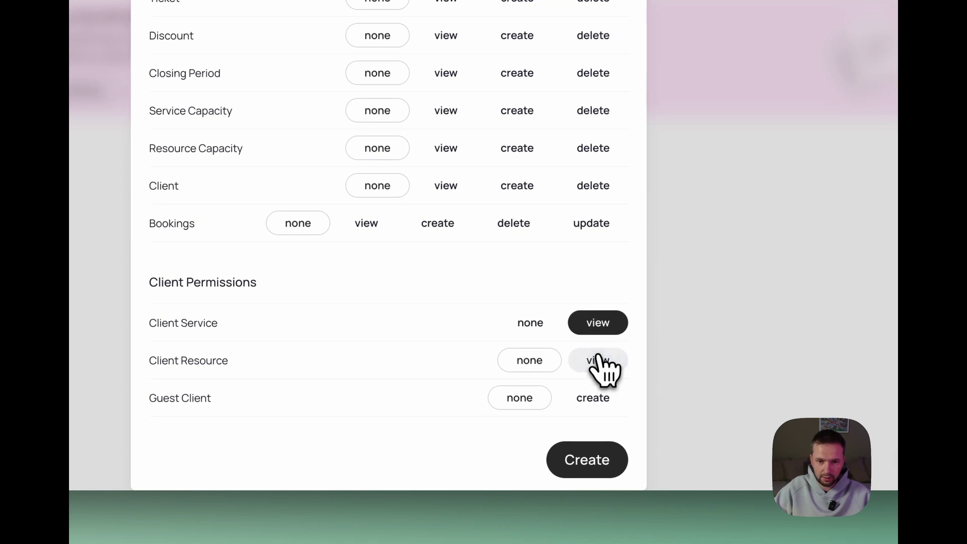
{"action": "left_click", "coordinate": [598, 358]}
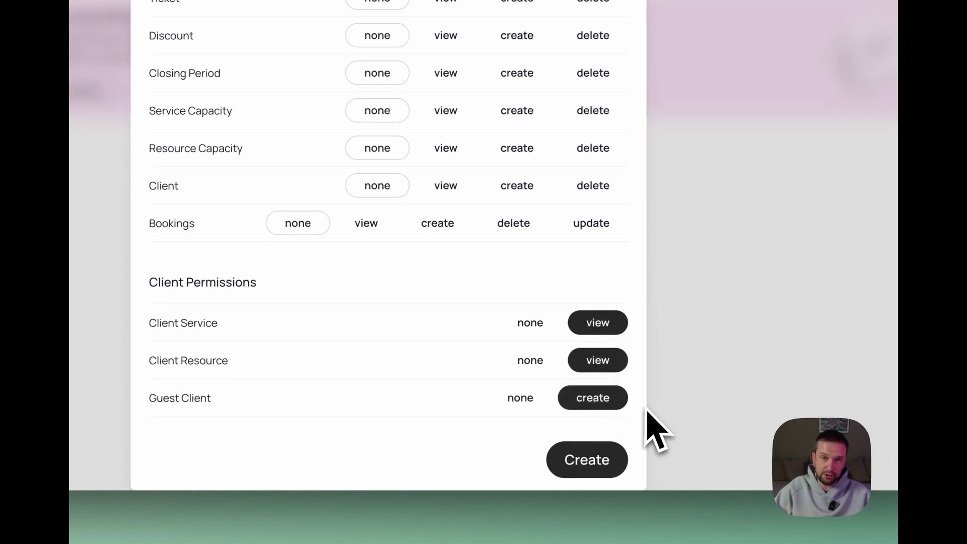
{"action": "left_click", "coordinate": [593, 459]}
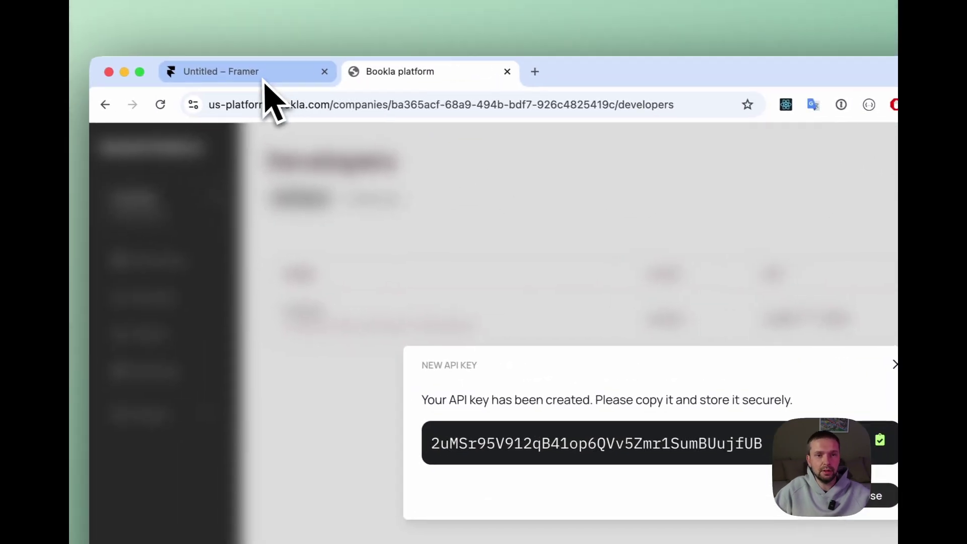
Paste the new Bookla API key into the booking component's API Key field
{"action": "left_click", "coordinate": [265, 76]}
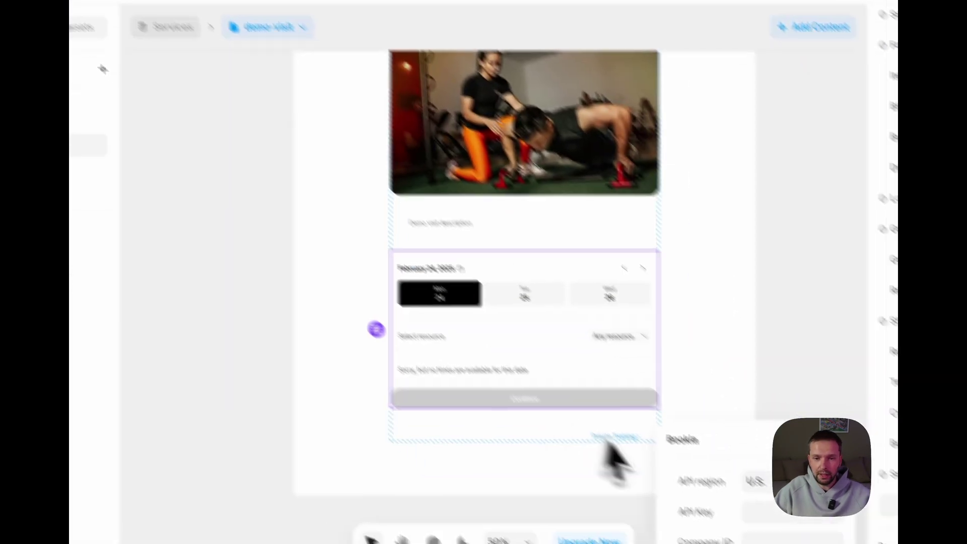
{"action": "left_click", "coordinate": [590, 431]}
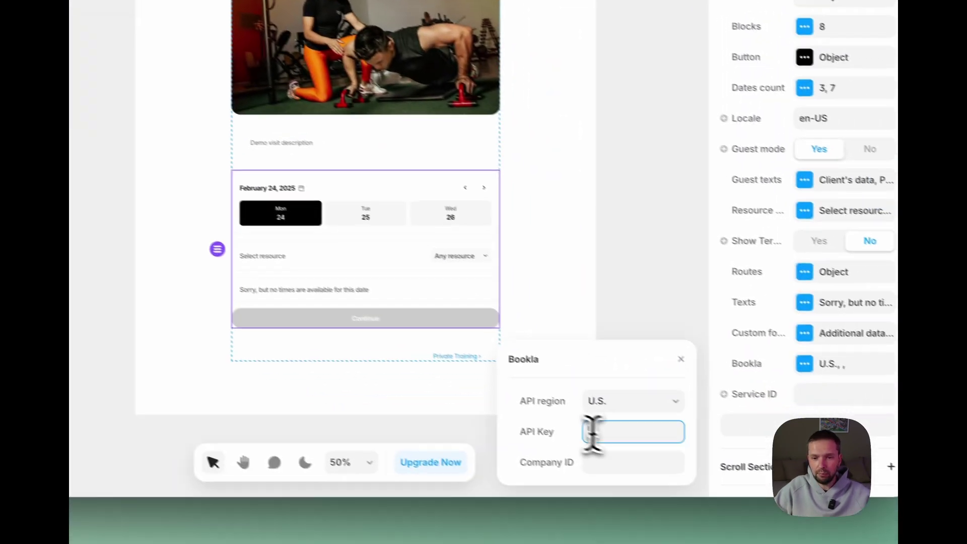
{"action": "key", "text": "super+v"}
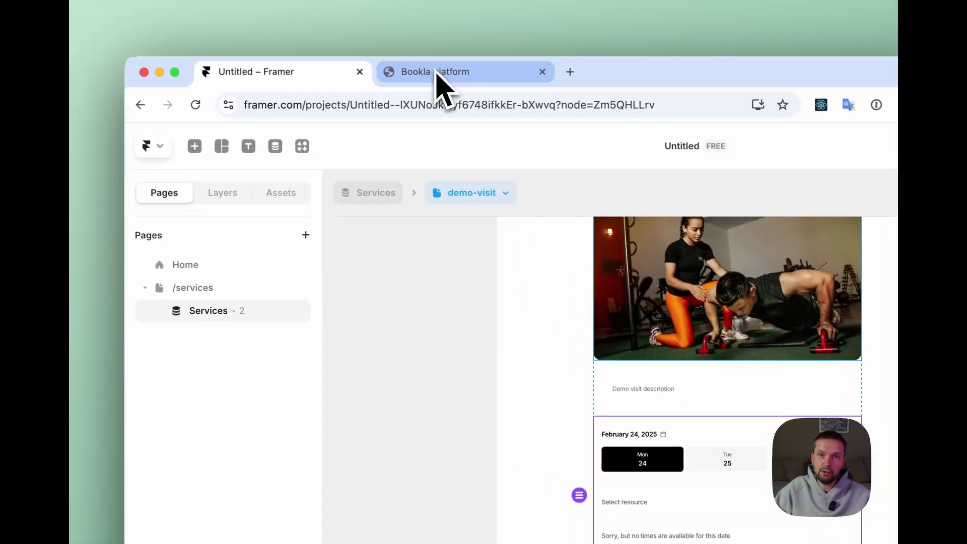
Copy the company ID from Bookla's company details into the Company ID field, then close settings
{"action": "left_click", "coordinate": [437, 76]}
{"action": "left_click", "coordinate": [406, 210]}
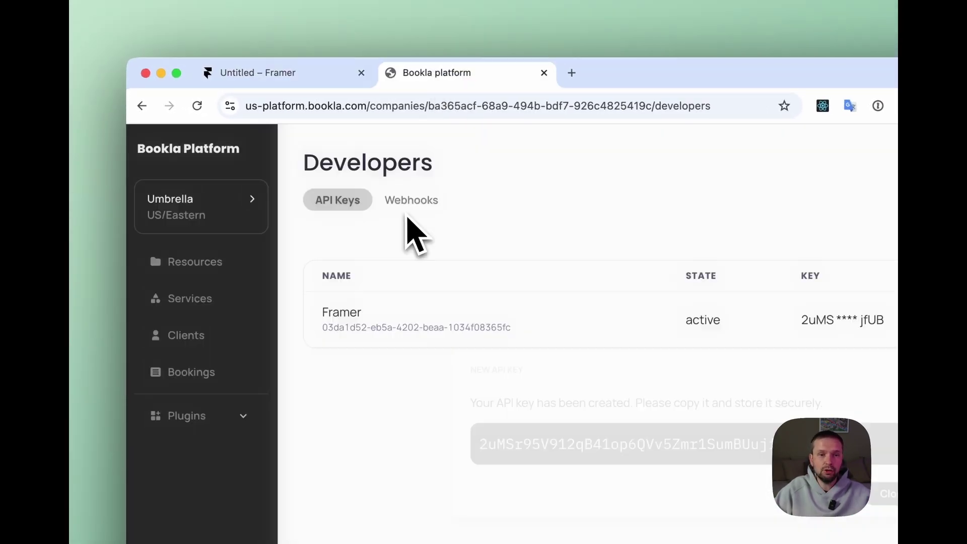
{"action": "left_click", "coordinate": [204, 201]}
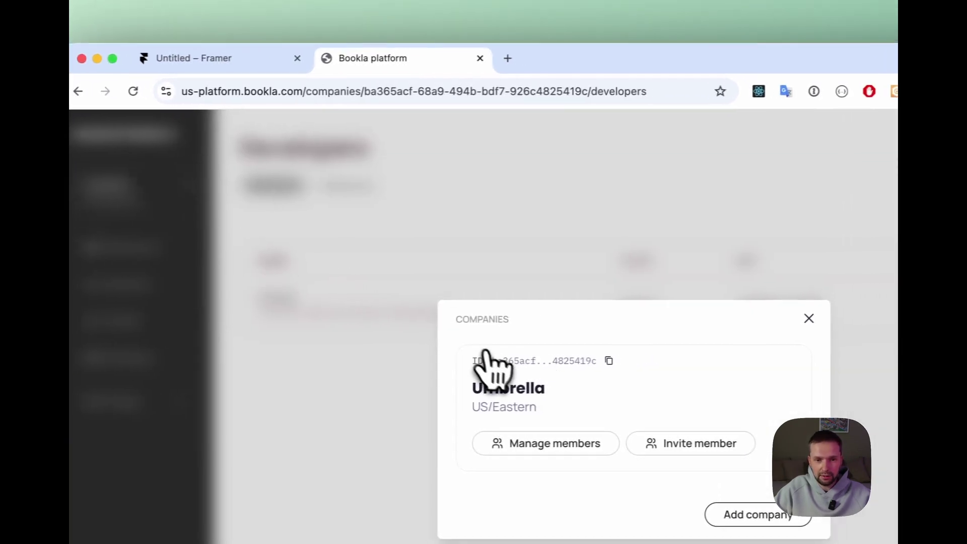
{"action": "left_click", "coordinate": [673, 358]}
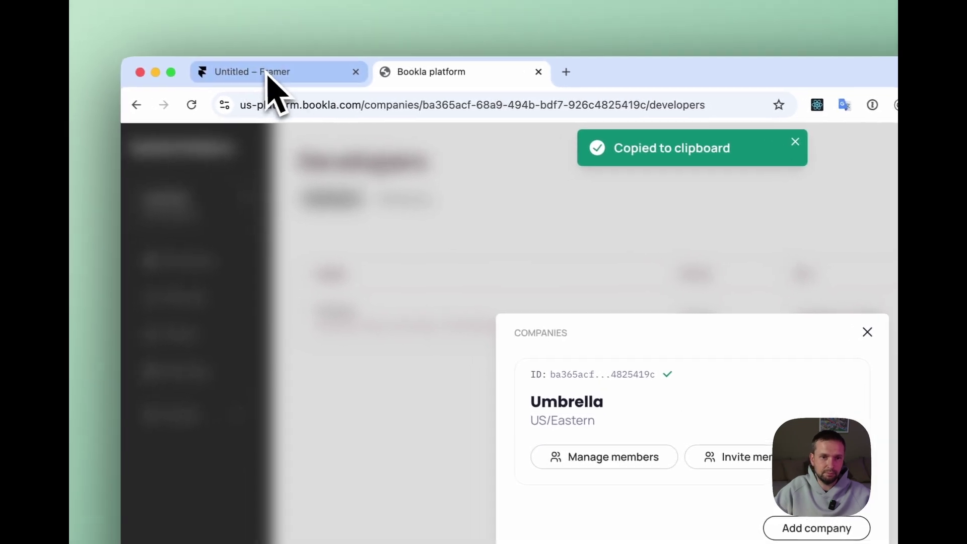
{"action": "left_click", "coordinate": [208, 63]}
{"action": "left_click", "coordinate": [580, 463]}
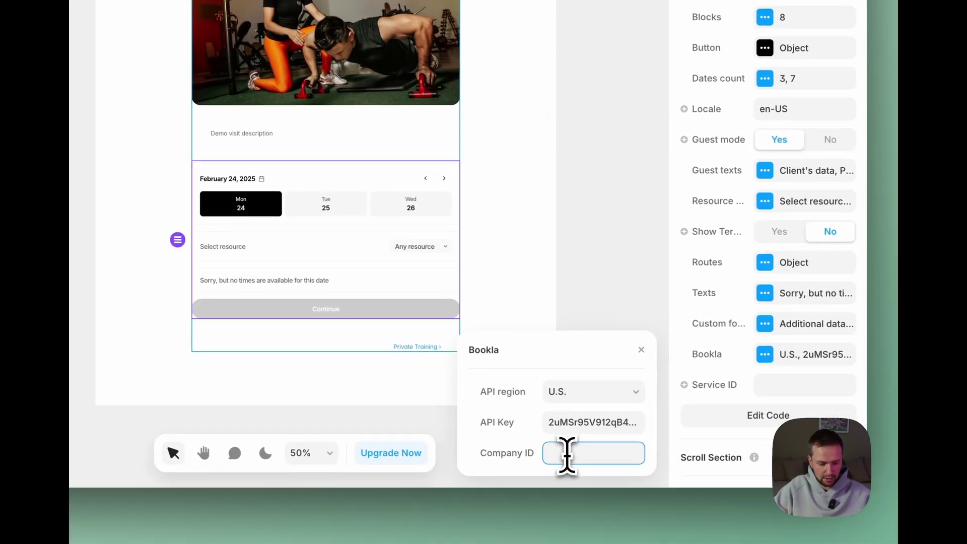
{"action": "key", "text": "ctrl+v"}
{"action": "left_click", "coordinate": [587, 426]}
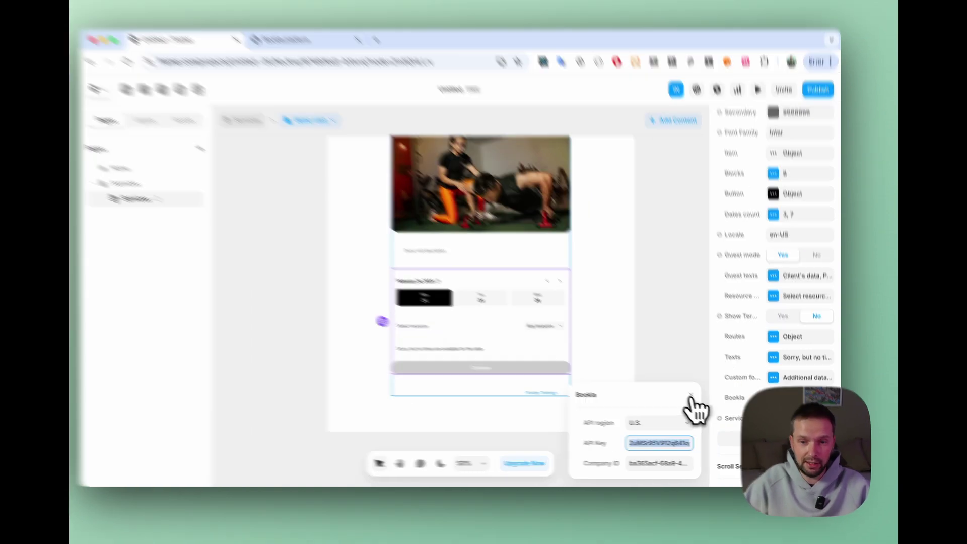
{"action": "left_click", "coordinate": [700, 401]}
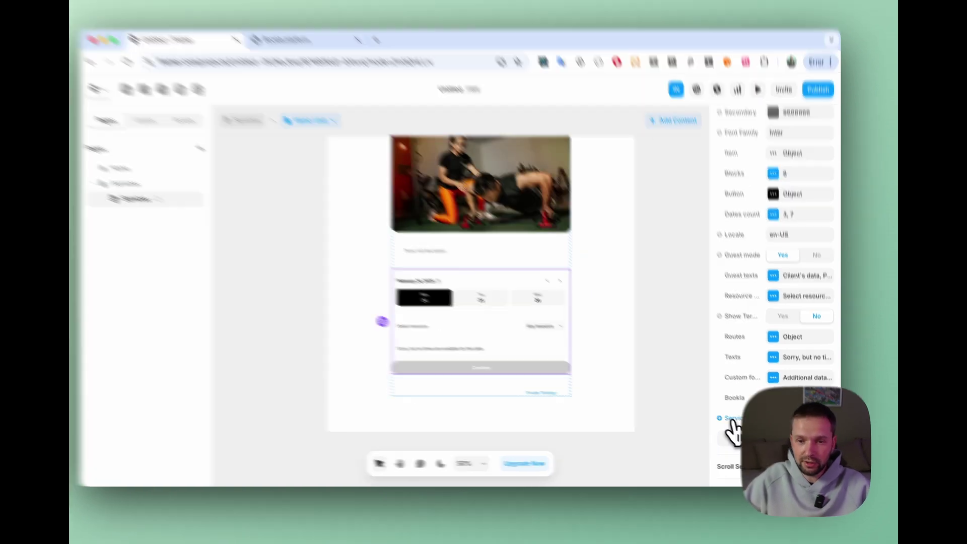
Link the component's Service ID property to the CMS Service ID field via Set Variable
{"action": "left_click", "coordinate": [727, 422]}
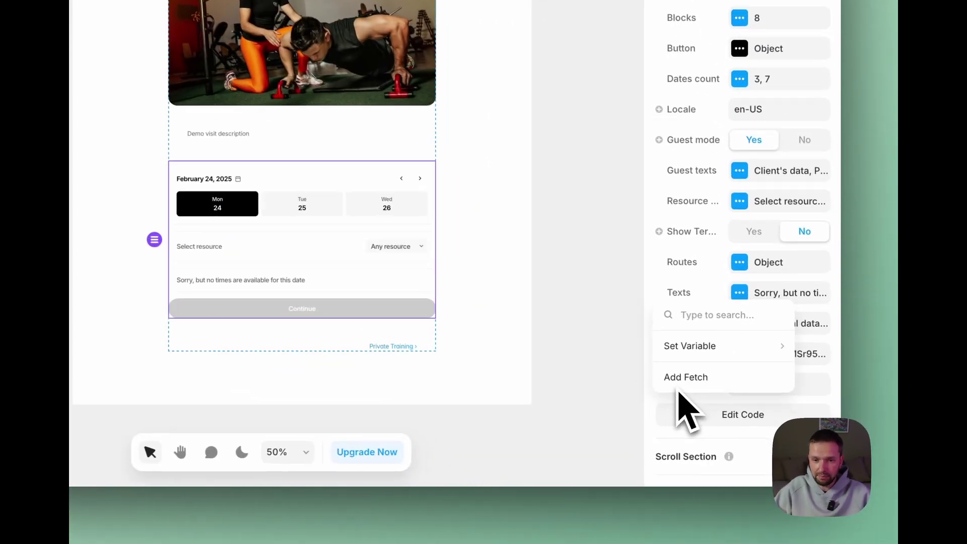
{"action": "mouse_move", "coordinate": [712, 344]}
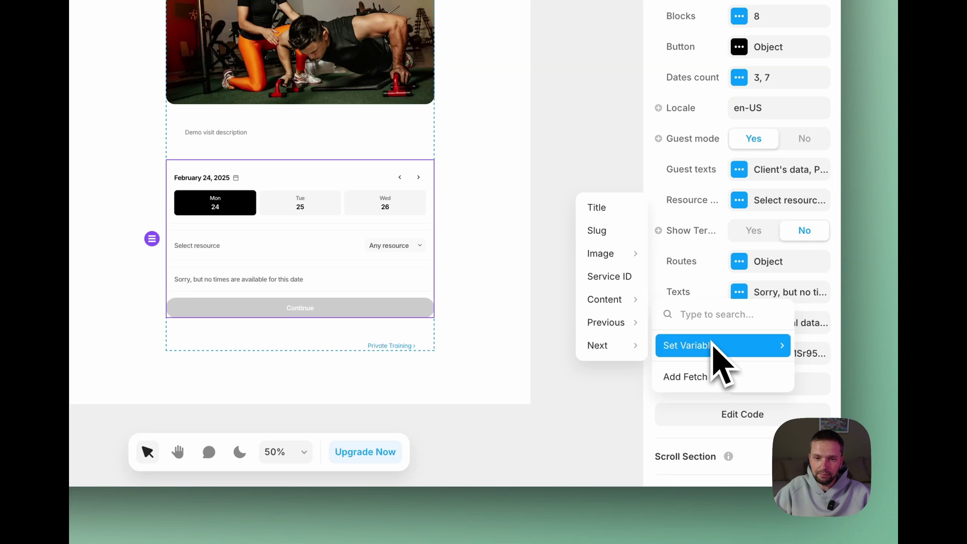
{"action": "left_click", "coordinate": [609, 276]}
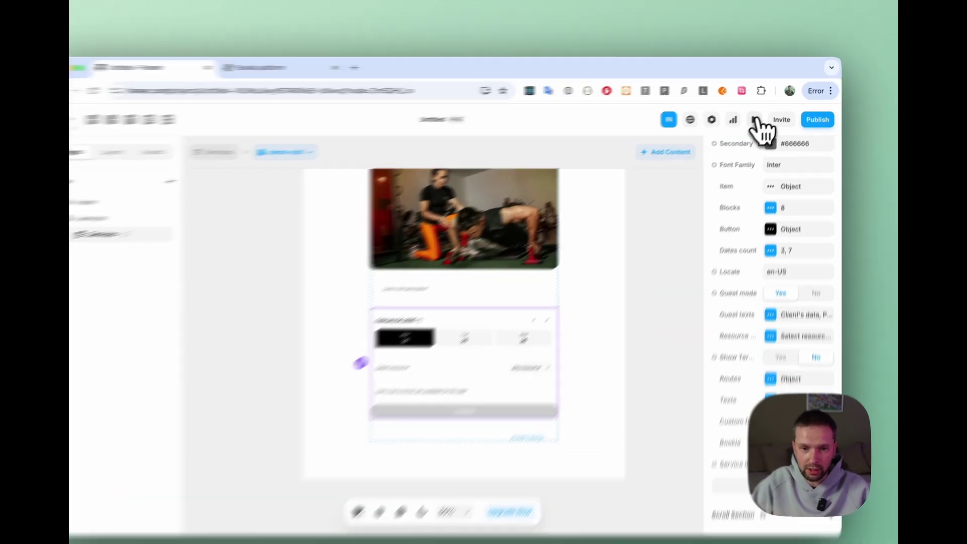
Preview the demo-visit page, checking other dates, February 24 time slots and the resource list
{"action": "left_click", "coordinate": [762, 113]}
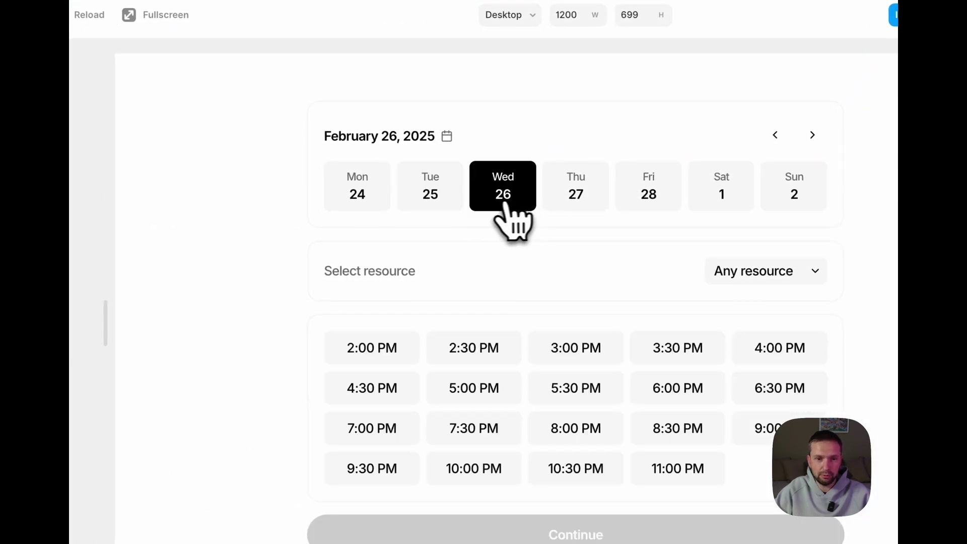
{"action": "left_click", "coordinate": [446, 201]}
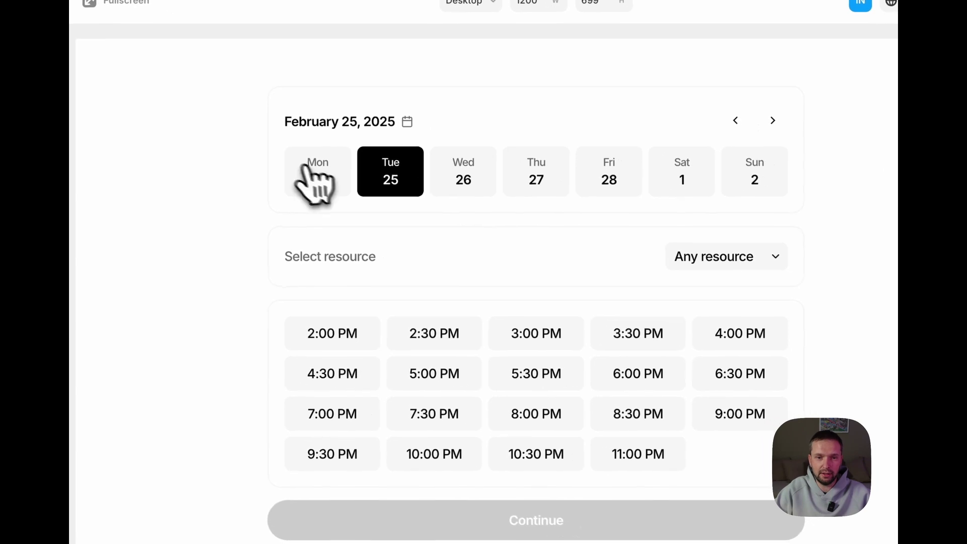
{"action": "left_click", "coordinate": [312, 169]}
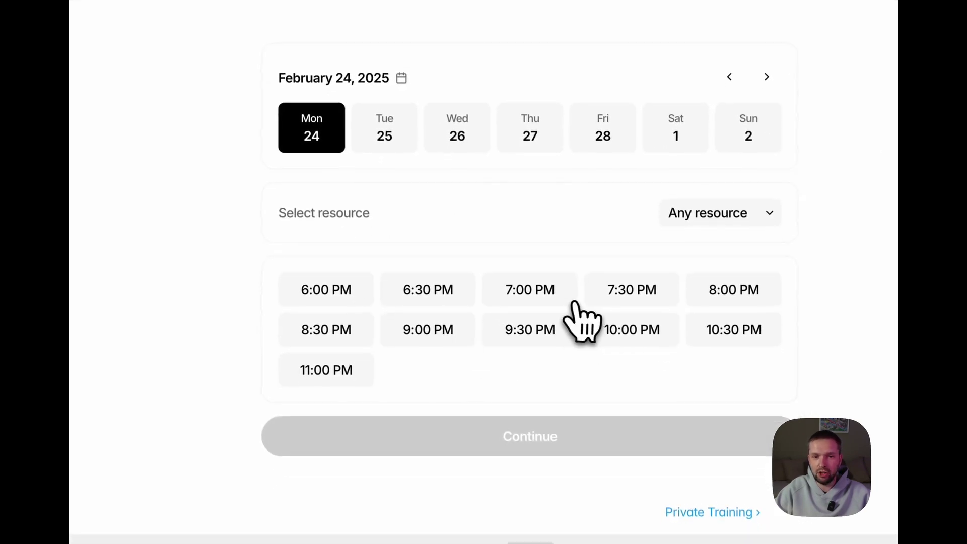
{"action": "left_click", "coordinate": [721, 213]}
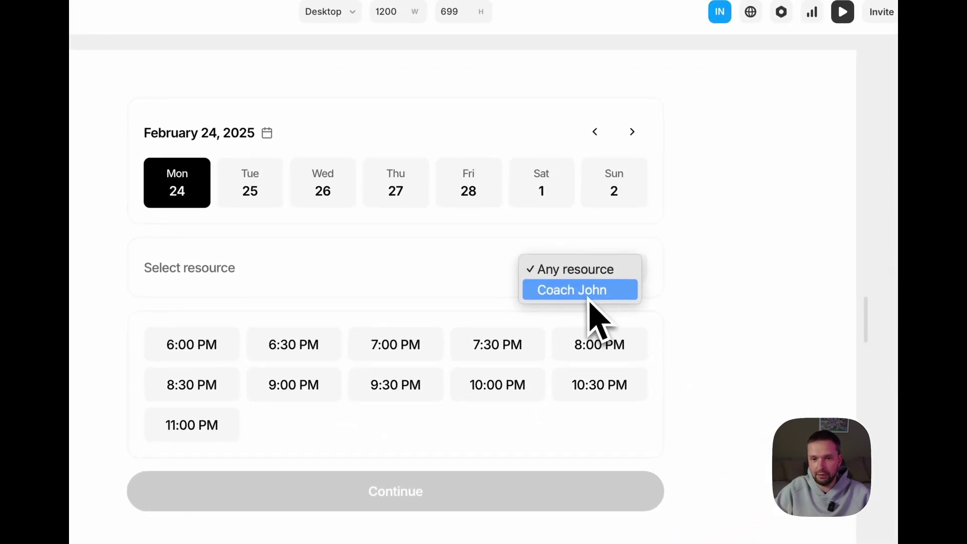
{"action": "left_click", "coordinate": [675, 267]}
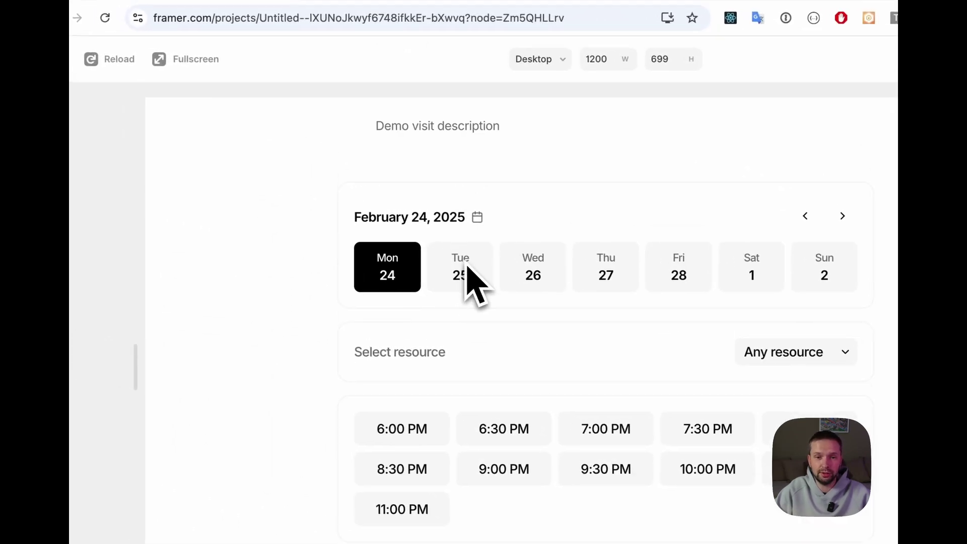
{"action": "scroll", "coordinate": [466, 266], "scroll_direction": "up", "scroll_amount": 2}
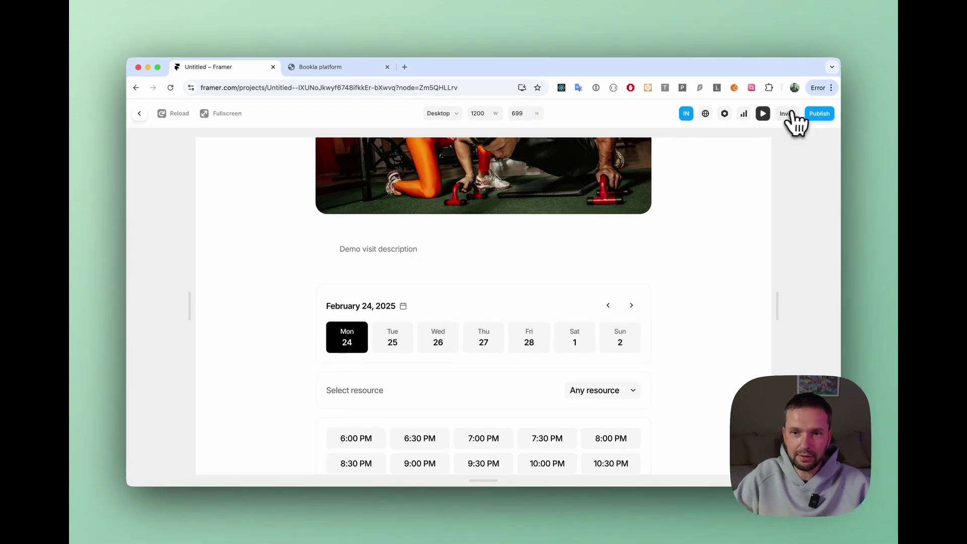
{"action": "key", "text": "Escape"}
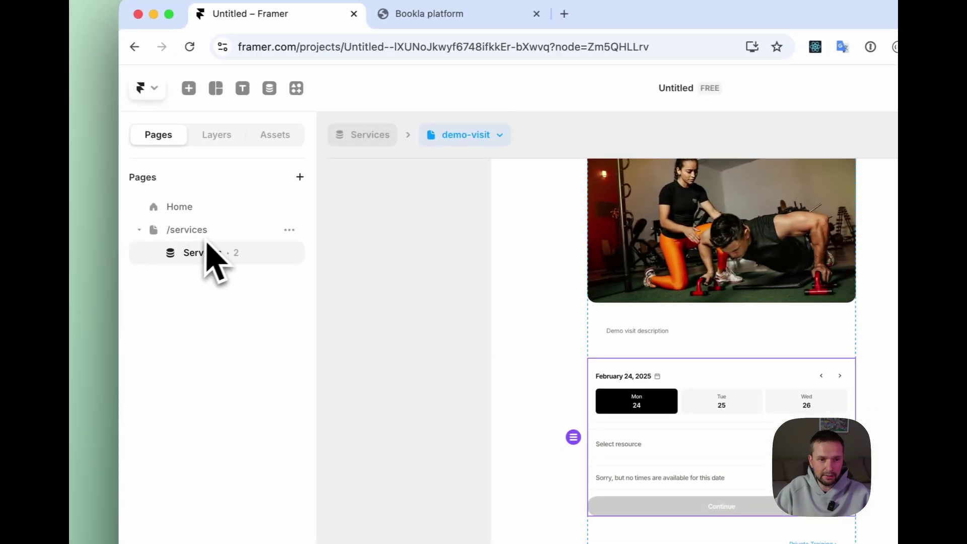
Link the Demo visit row on the /services page to /services/:slug
{"action": "left_click", "coordinate": [212, 236]}
{"action": "left_click", "coordinate": [518, 283]}
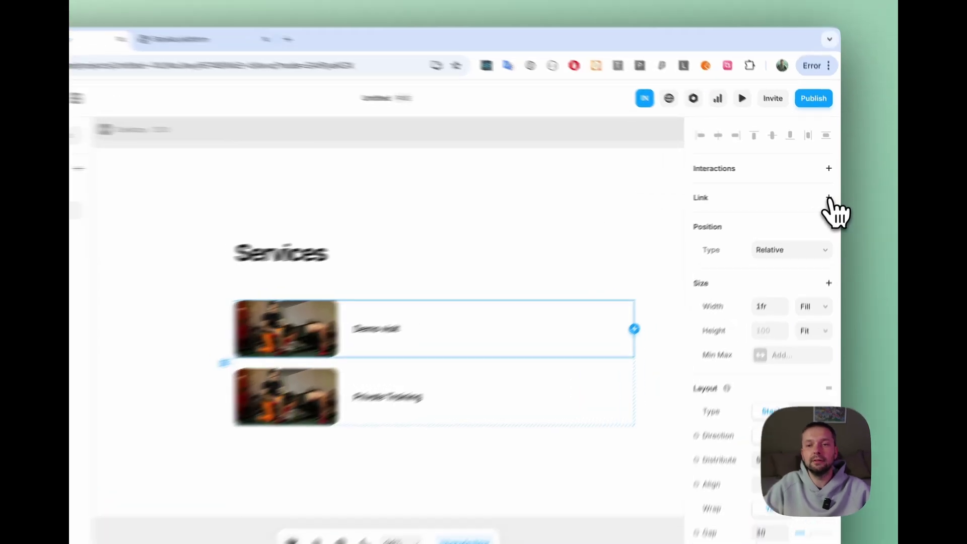
{"action": "left_click", "coordinate": [832, 192]}
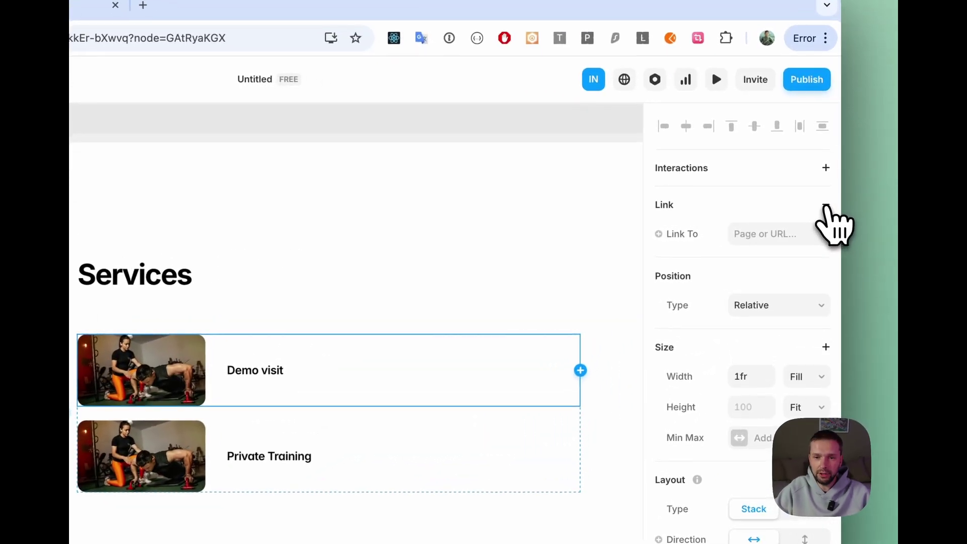
{"action": "left_click", "coordinate": [810, 235]}
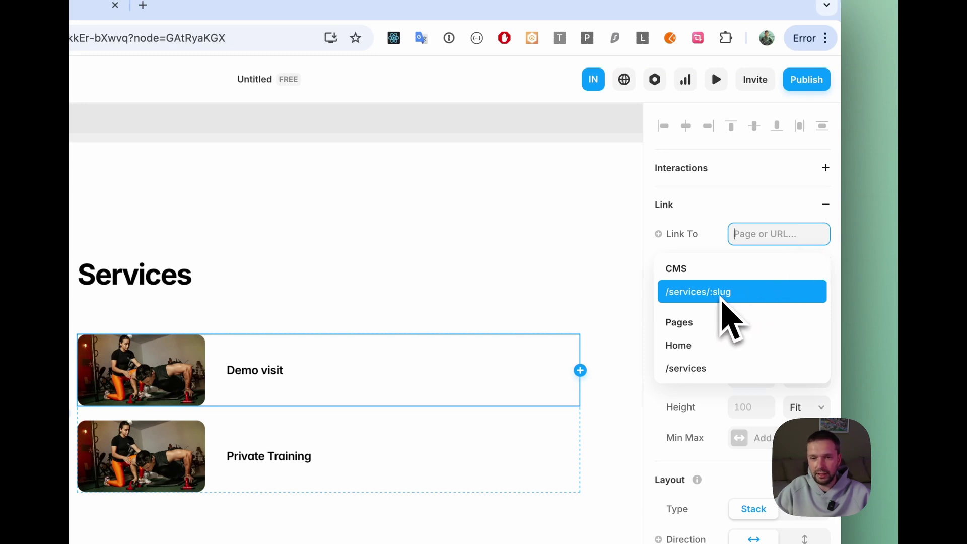
{"action": "left_click", "coordinate": [695, 290]}
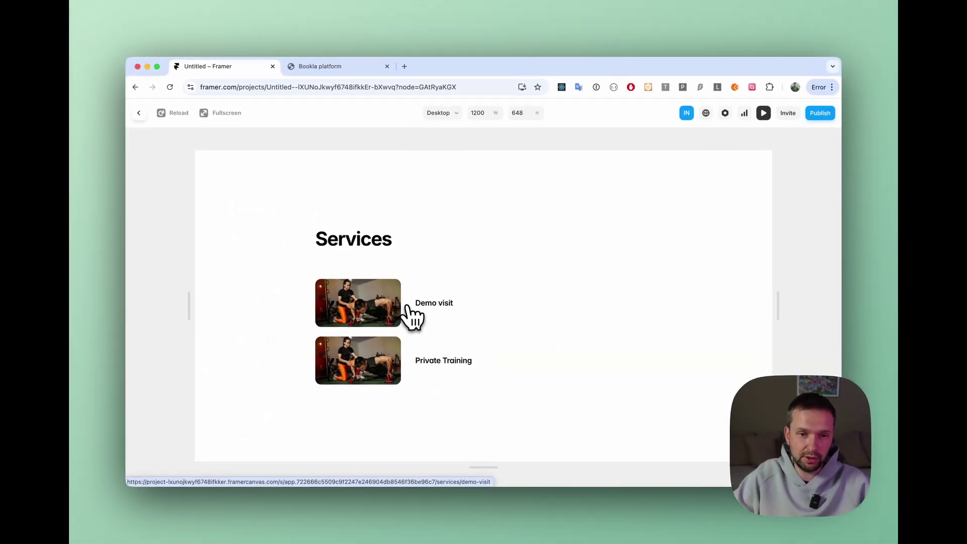
{"action": "left_click", "coordinate": [408, 308]}
{"action": "scroll", "coordinate": [633, 345], "scroll_direction": "down", "scroll_amount": 5}
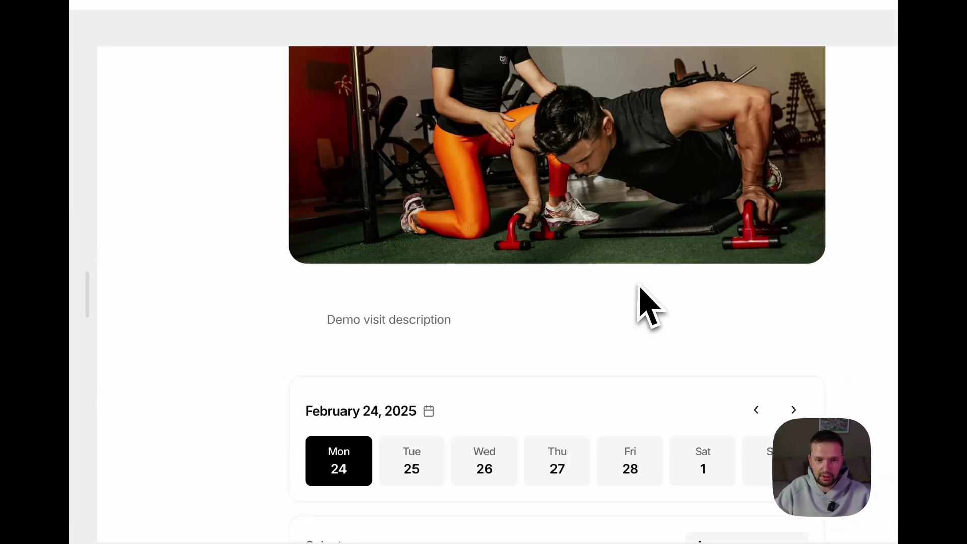
{"action": "scroll", "coordinate": [640, 295], "scroll_direction": "down", "scroll_amount": 3}
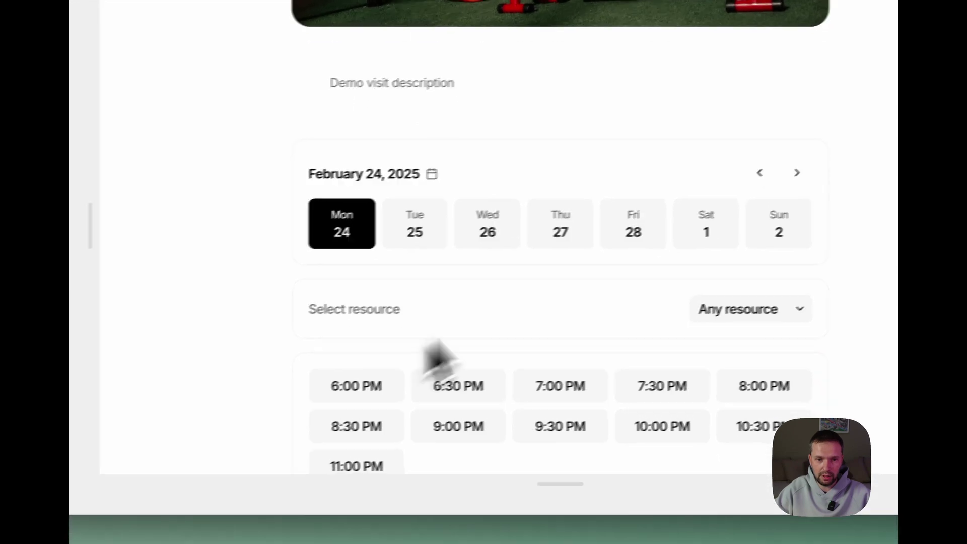
{"action": "left_click", "coordinate": [750, 309]}
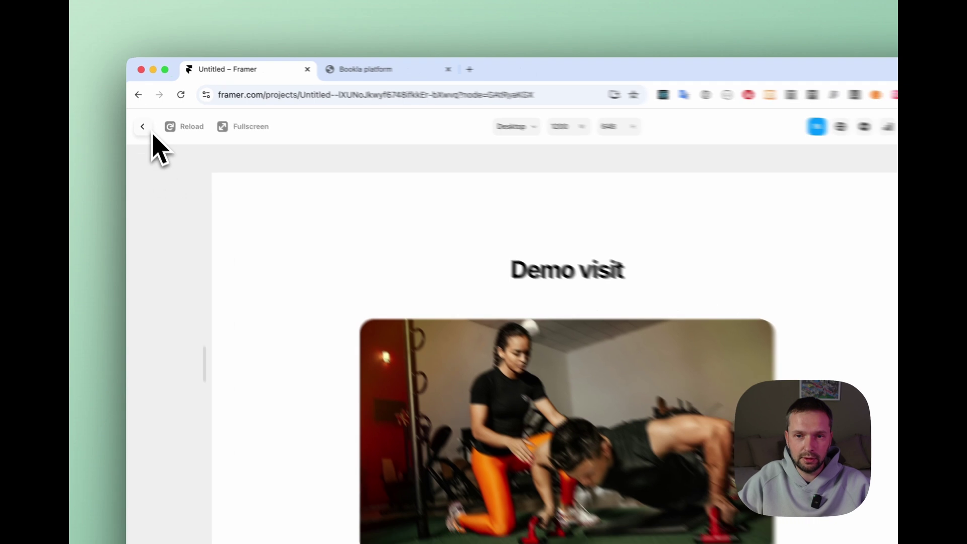
{"action": "scroll", "coordinate": [272, 207], "scroll_direction": "down", "scroll_amount": 10}
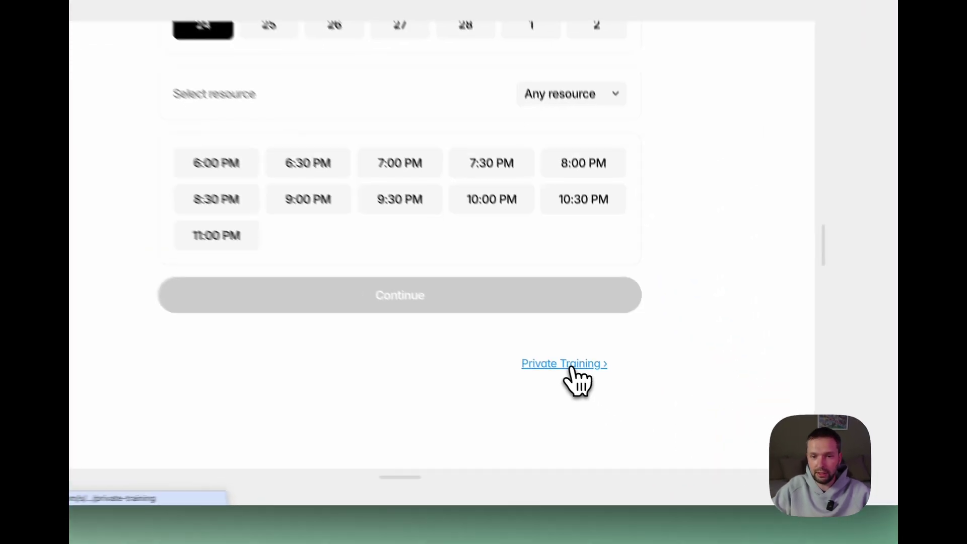
{"action": "left_click", "coordinate": [598, 389]}
{"action": "scroll", "coordinate": [635, 381], "scroll_direction": "down", "scroll_amount": 10}
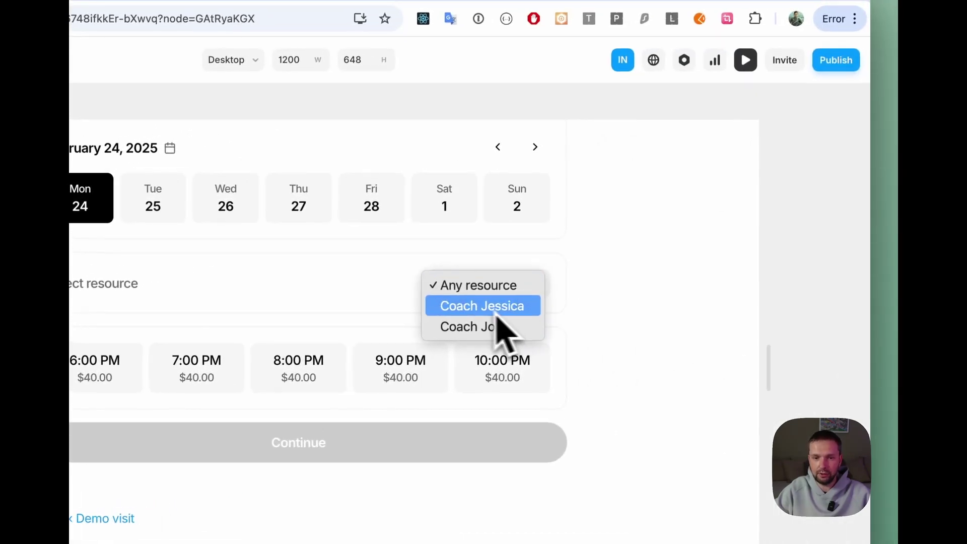
{"action": "left_click", "coordinate": [654, 308]}
{"action": "scroll", "coordinate": [655, 307], "scroll_direction": "up", "scroll_amount": 5}
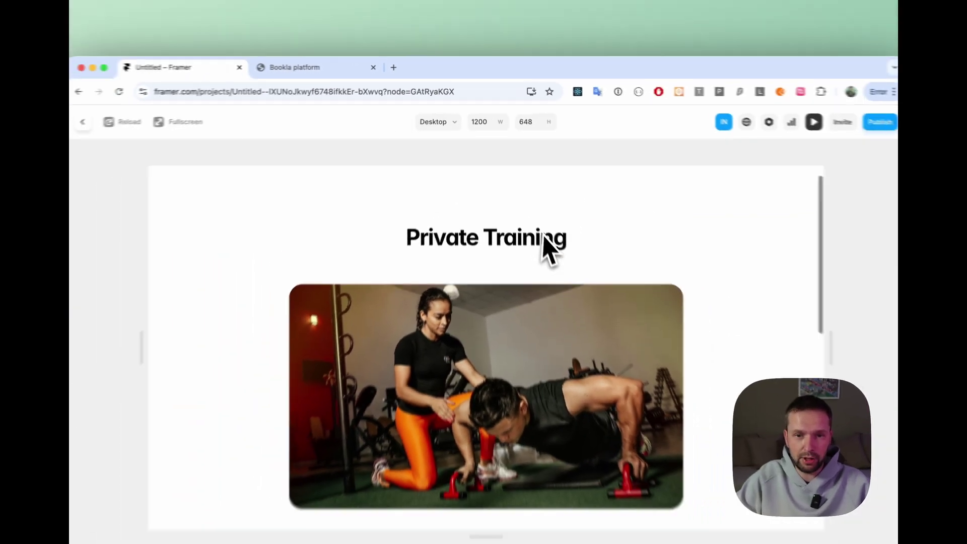
{"action": "scroll", "coordinate": [632, 236], "scroll_direction": "down", "scroll_amount": 5}
{"action": "scroll", "coordinate": [630, 234], "scroll_direction": "down", "scroll_amount": 4}
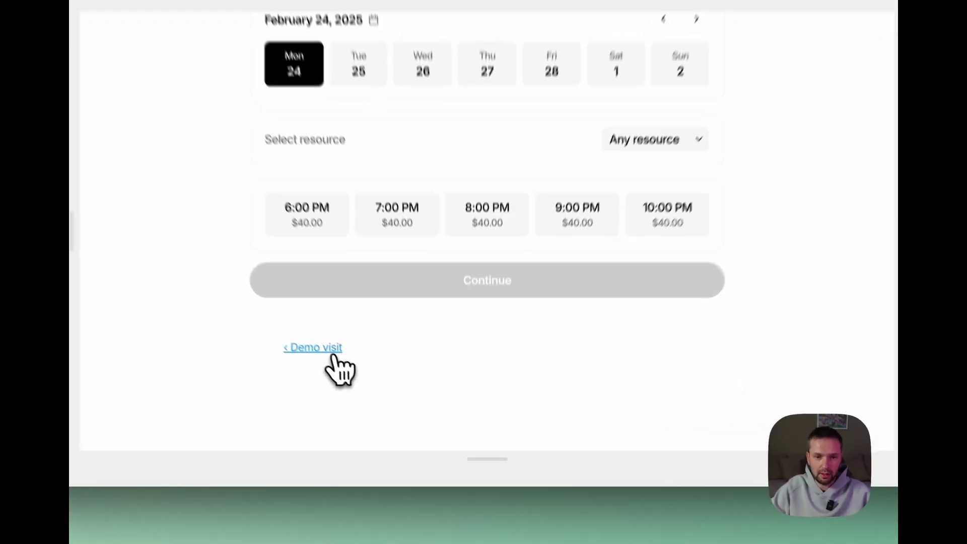
{"action": "left_click", "coordinate": [356, 389]}
{"action": "scroll", "coordinate": [494, 328], "scroll_direction": "down", "scroll_amount": 10}
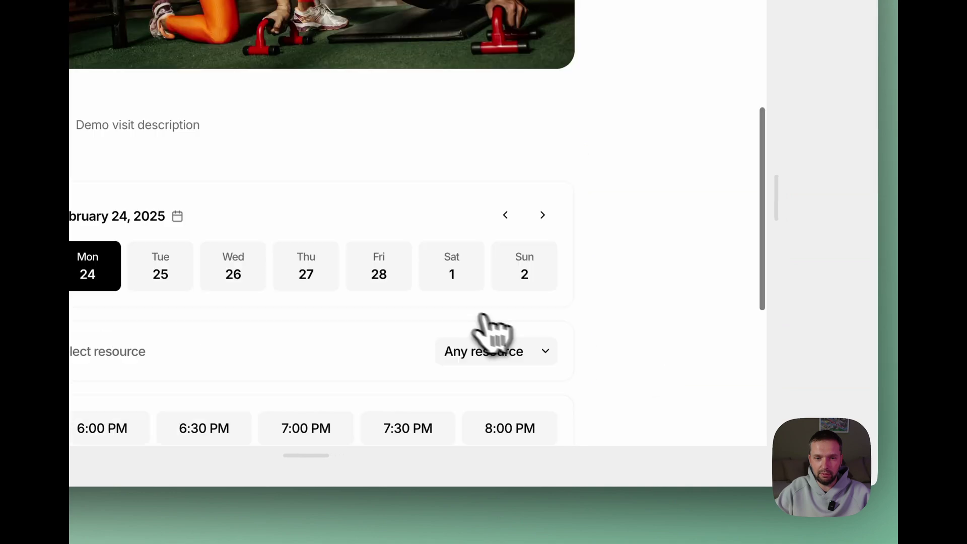
{"action": "scroll", "coordinate": [470, 325], "scroll_direction": "up", "scroll_amount": 10}
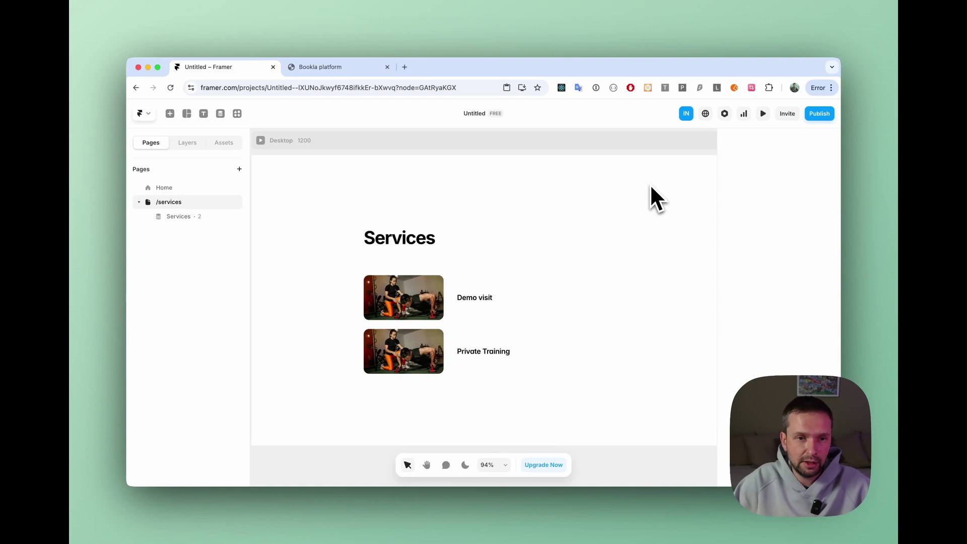
Add a new Option field to the Services collection's fields
{"action": "left_click", "coordinate": [220, 113]}
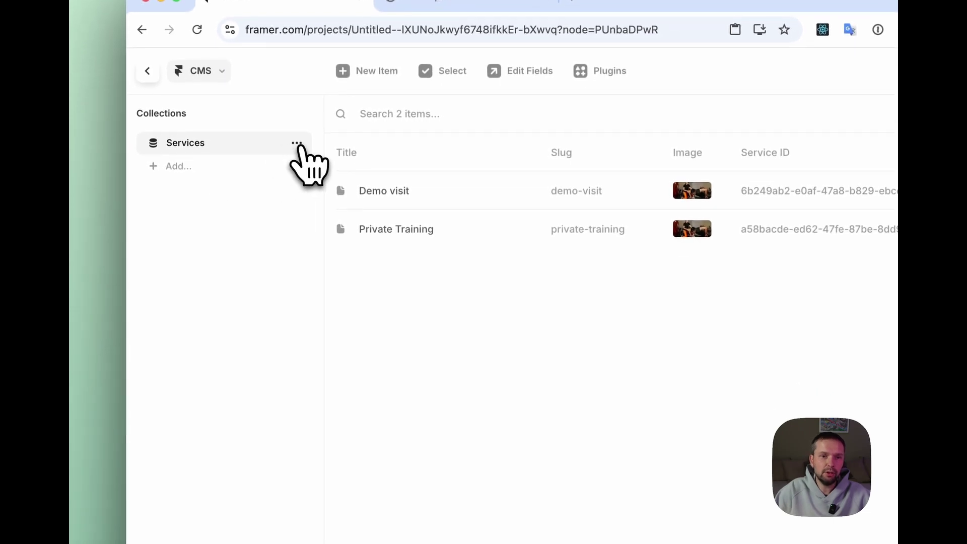
{"action": "left_click", "coordinate": [297, 143]}
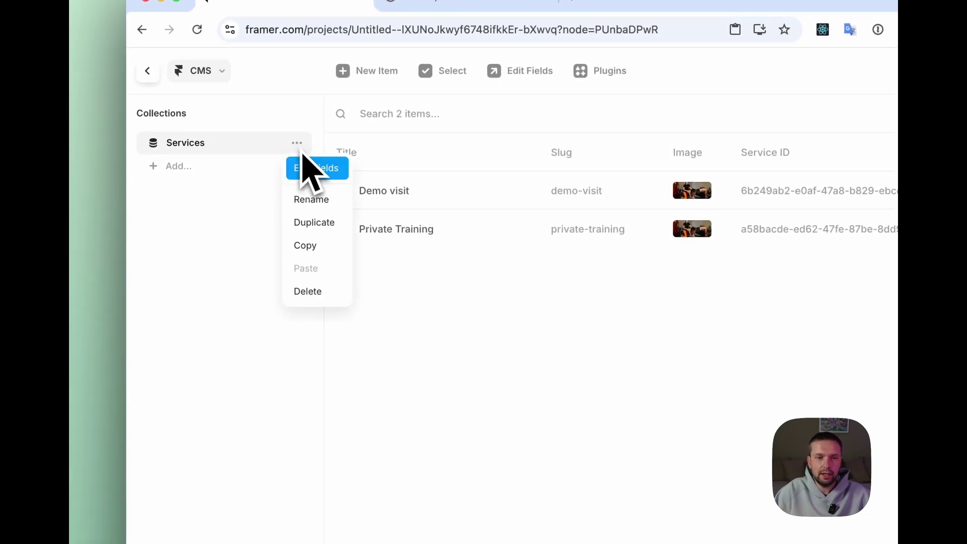
{"action": "left_click", "coordinate": [311, 178]}
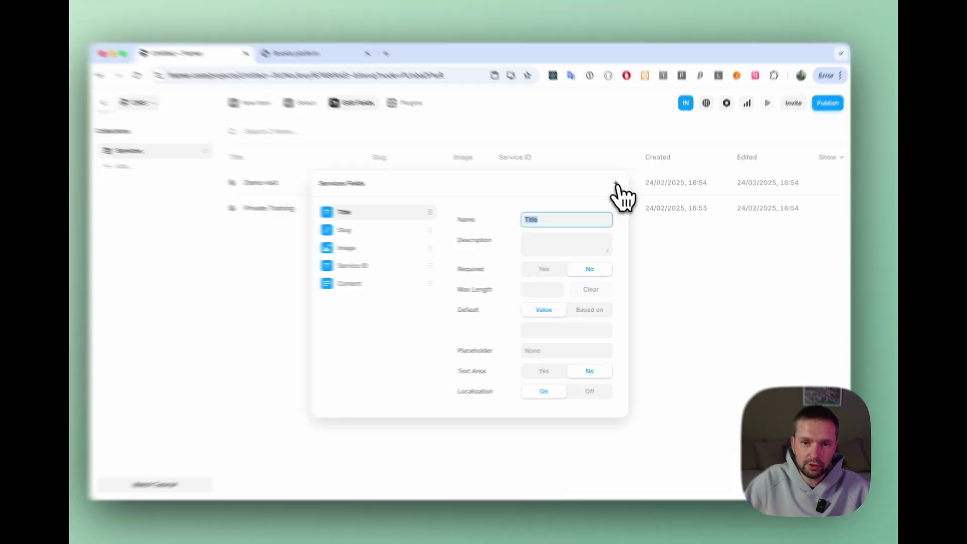
{"action": "left_click", "coordinate": [621, 189]}
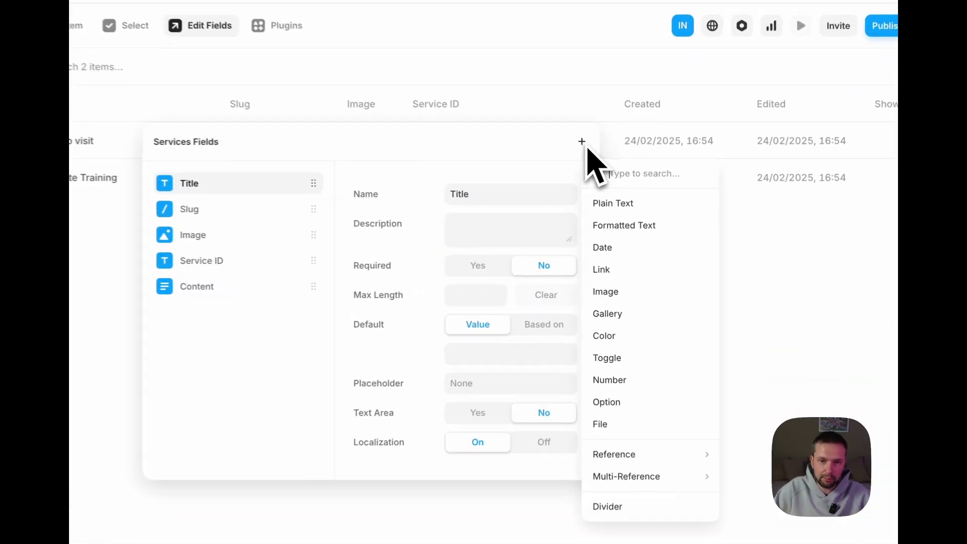
{"action": "left_click", "coordinate": [620, 413]}
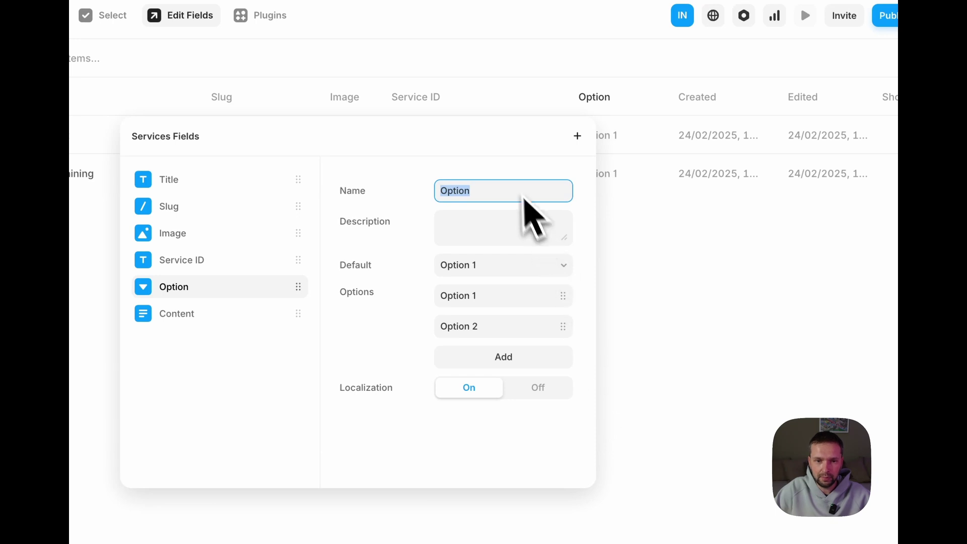
Name the field Type with options Fixed and Flexible, and turn localization off
{"action": "key", "text": "Left"}
{"action": "double_click", "coordinate": [452, 190]}
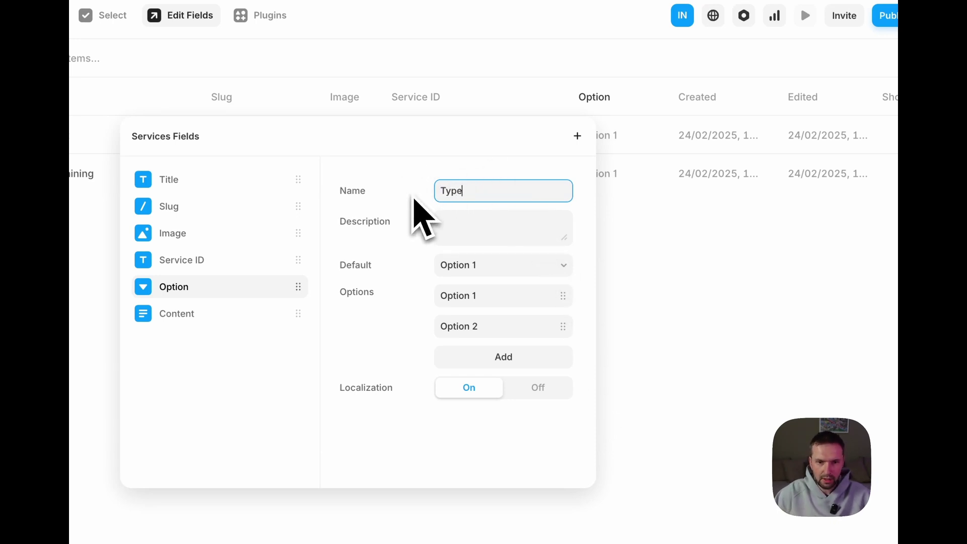
{"action": "left_click", "coordinate": [524, 295]}
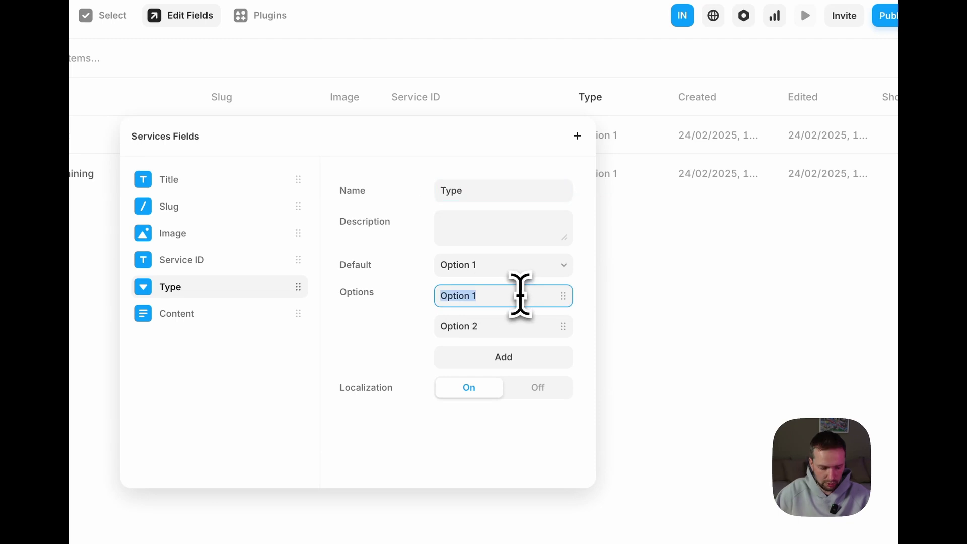
{"action": "key", "text": "Tab"}
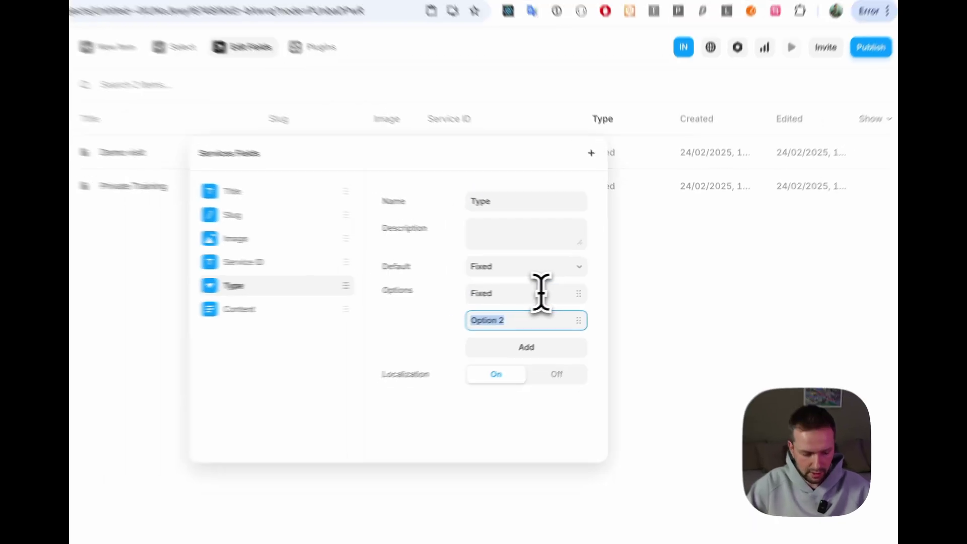
{"action": "type", "text": "Flexible"}
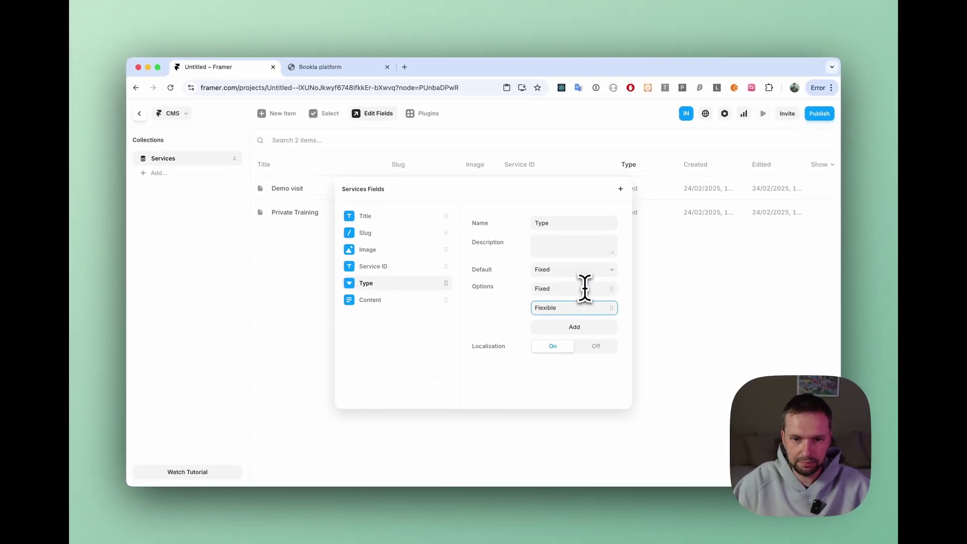
{"action": "left_click", "coordinate": [597, 348]}
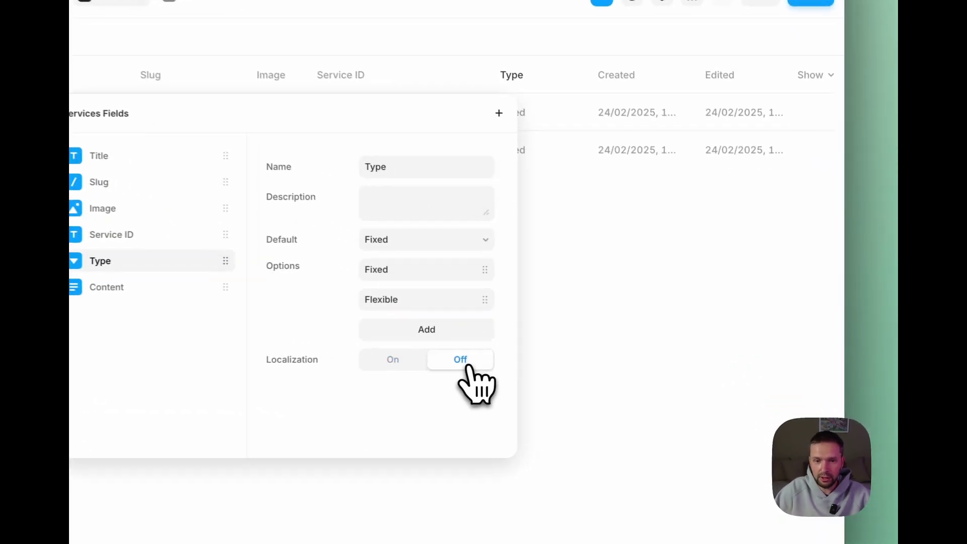
{"action": "left_click", "coordinate": [642, 280]}
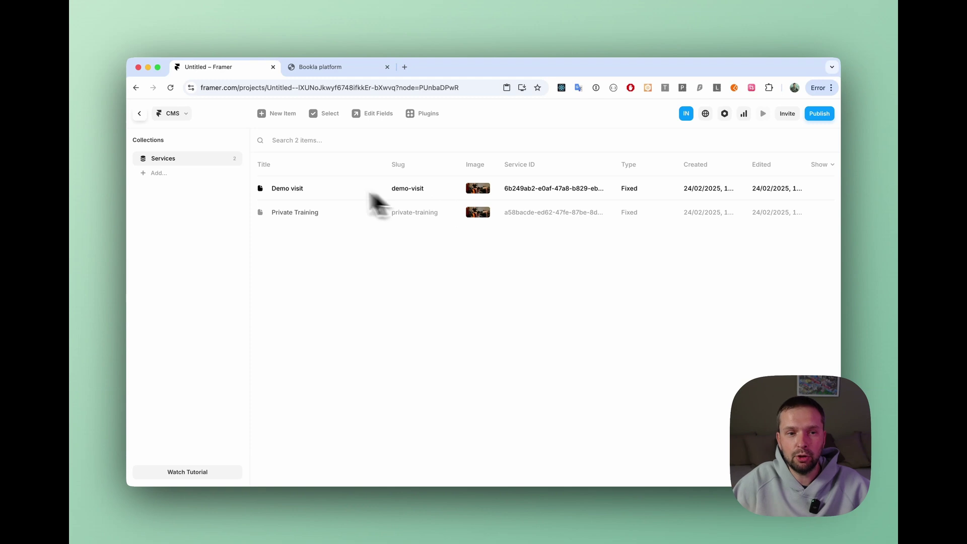
Create a new Services item titled Tennis court hire with tennis.jpg as its image
{"action": "left_click", "coordinate": [277, 113]}
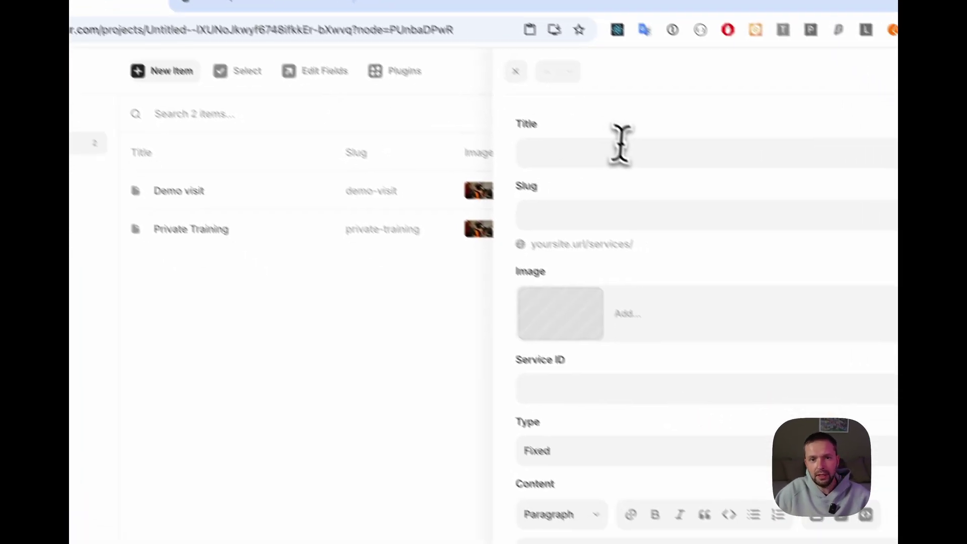
{"action": "left_click", "coordinate": [620, 143]}
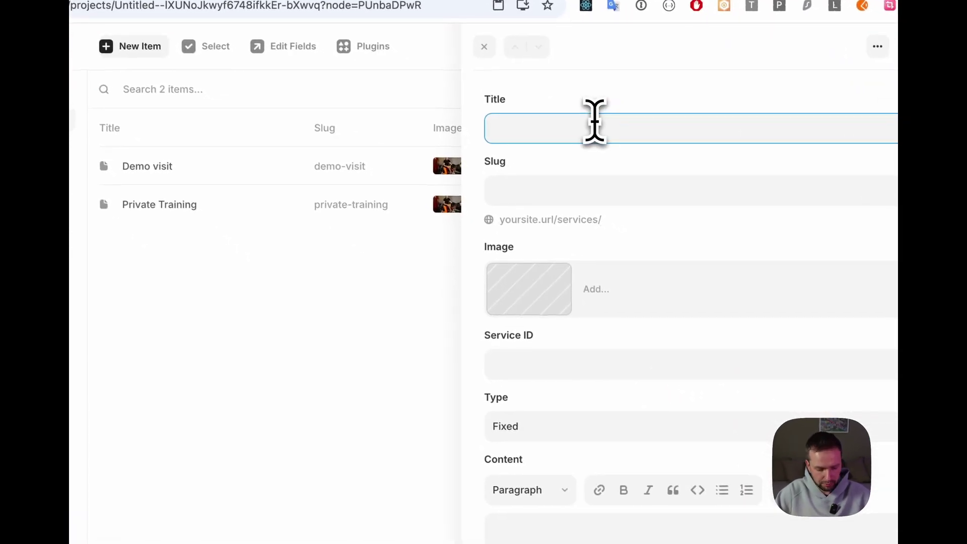
{"action": "type", "text": "Tennis court hire"}
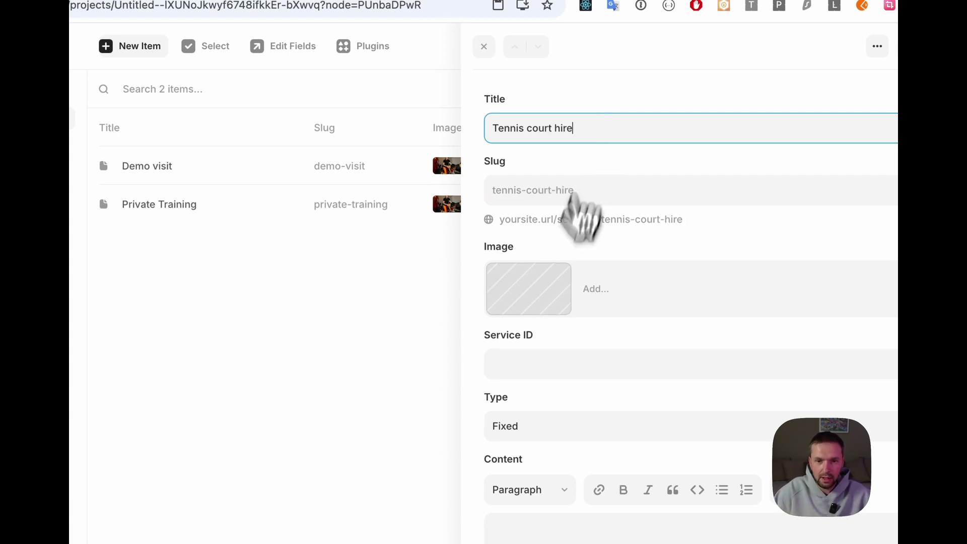
{"action": "left_click", "coordinate": [544, 286]}
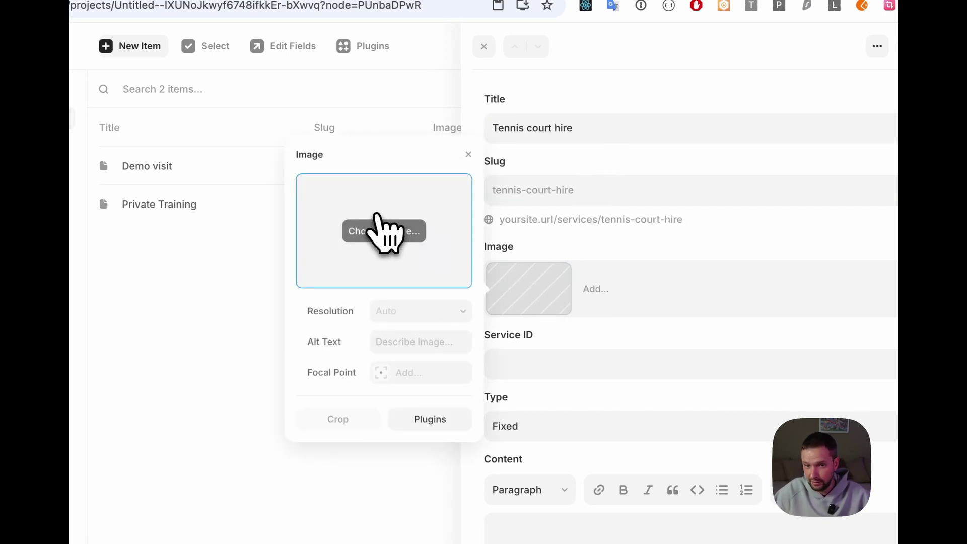
{"action": "left_click", "coordinate": [381, 229]}
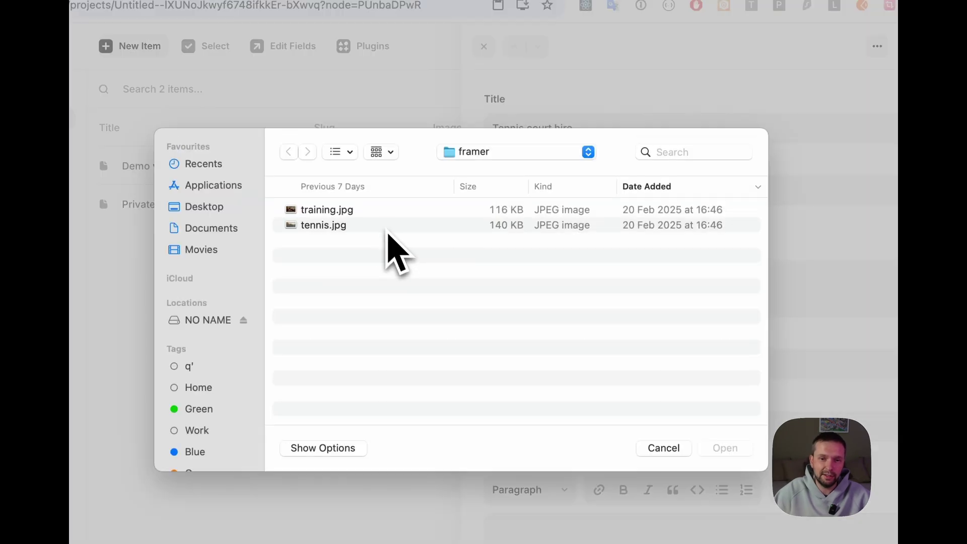
{"action": "left_click", "coordinate": [332, 225]}
{"action": "left_click", "coordinate": [726, 447]}
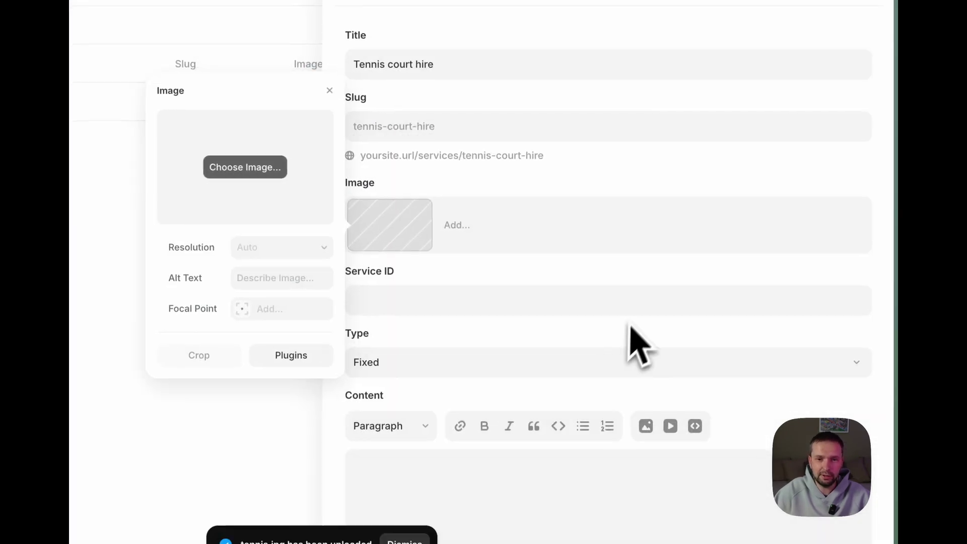
{"action": "left_click", "coordinate": [620, 193]}
{"action": "scroll", "coordinate": [622, 197], "scroll_direction": "down", "scroll_amount": 3}
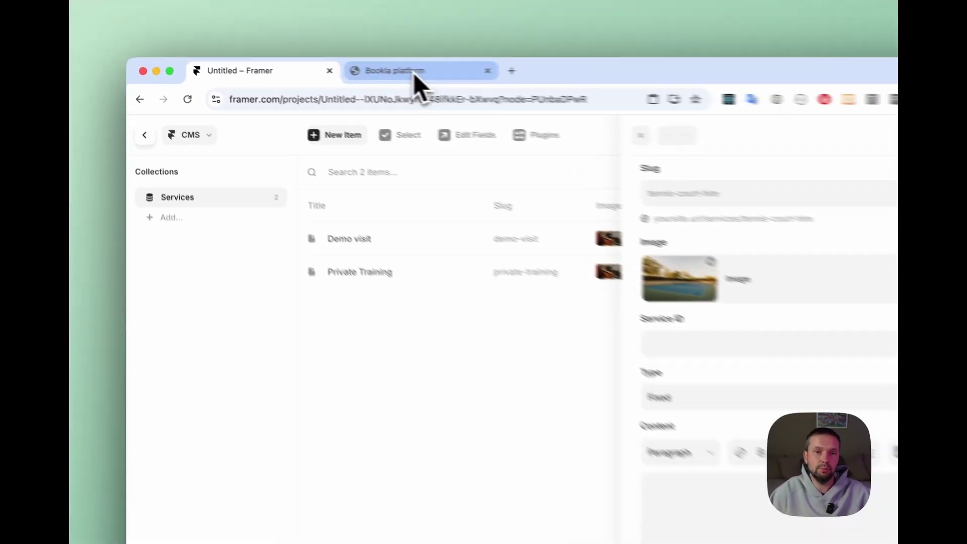
Copy the Tennis Court Hire service ID from the Bookla platform
{"action": "left_click", "coordinate": [334, 67]}
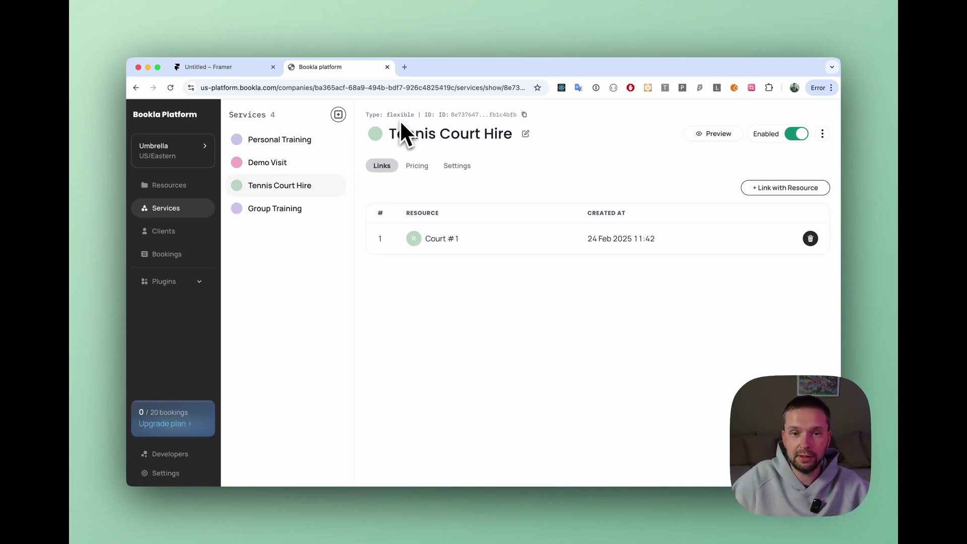
{"action": "left_click", "coordinate": [524, 114]}
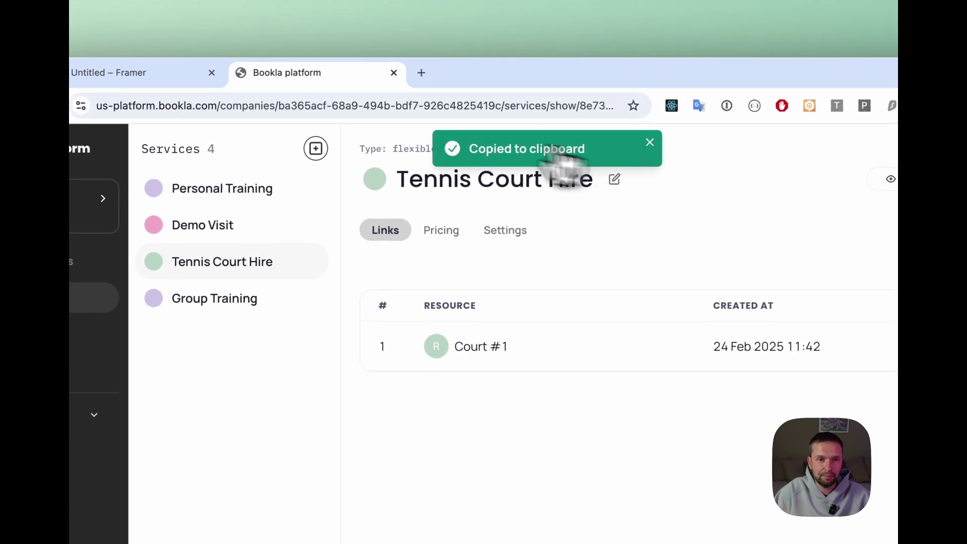
{"action": "left_click", "coordinate": [126, 73]}
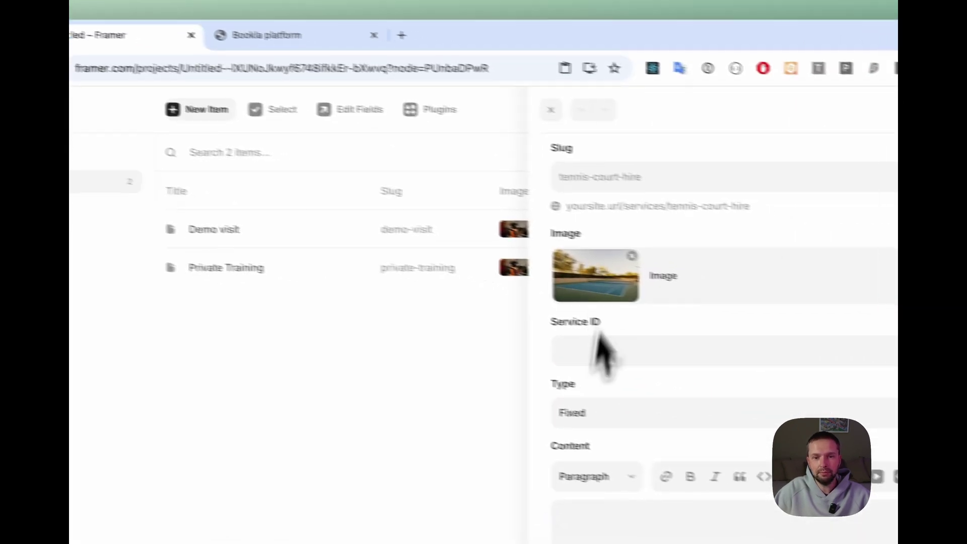
Paste the Tennis Court Hire service ID and set the item's Type to Flexible
{"action": "left_click", "coordinate": [601, 347]}
{"action": "key", "text": "ctrl+v"}
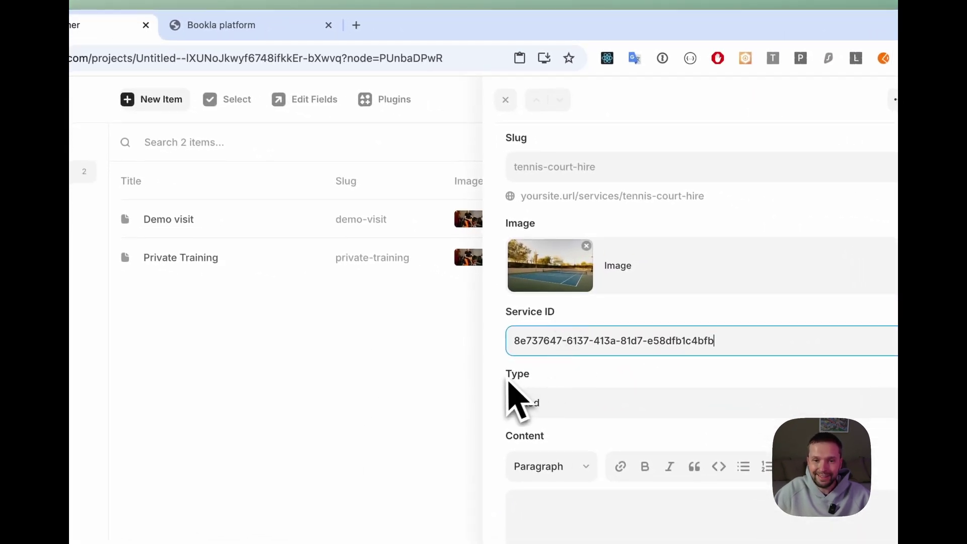
{"action": "left_click", "coordinate": [554, 400]}
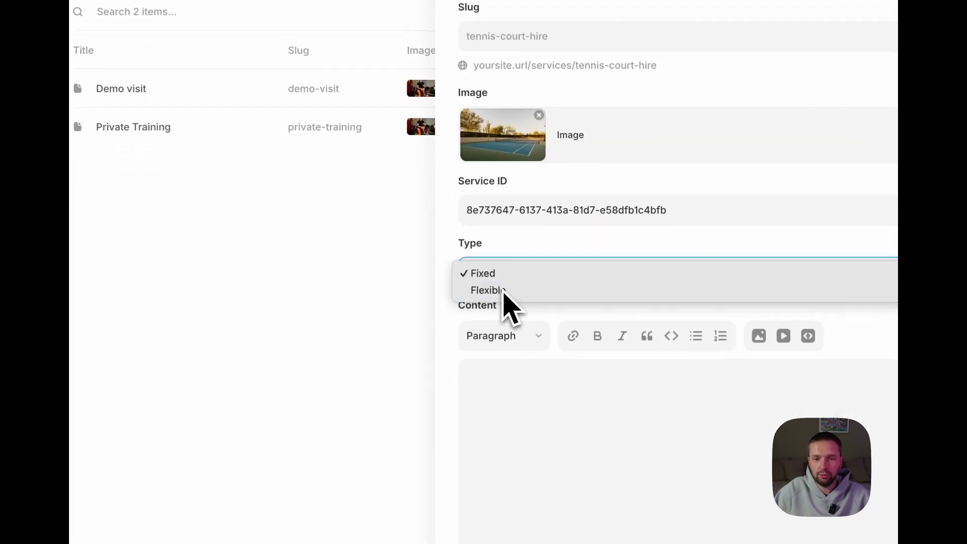
{"action": "left_click", "coordinate": [504, 292]}
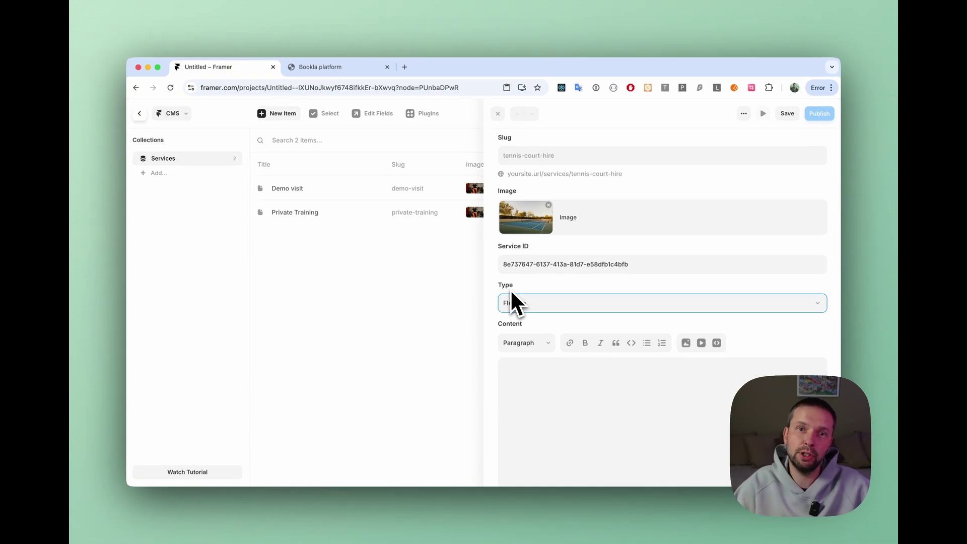
Write a short greeting as the content and save the Tennis court hire item
{"action": "left_click", "coordinate": [538, 373]}
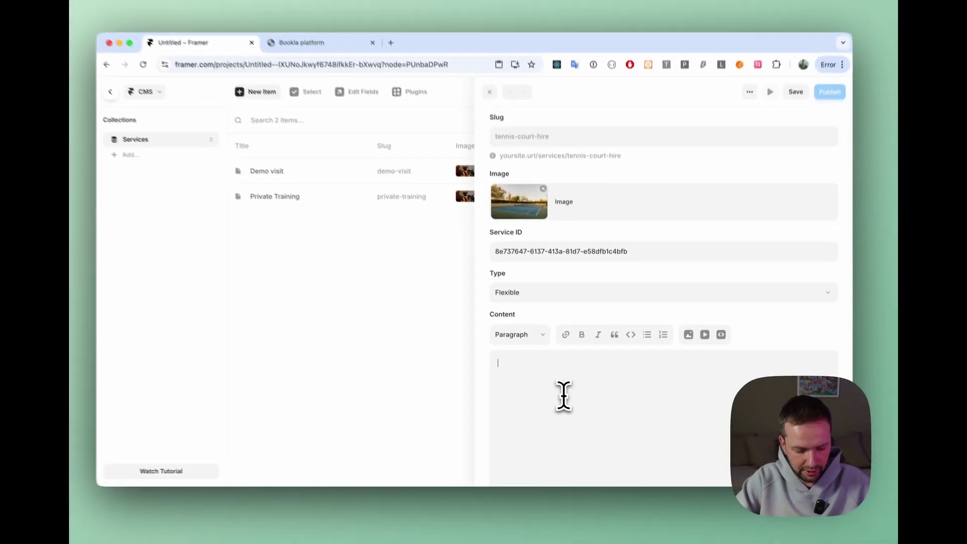
{"action": "type", "text": "Hey"}
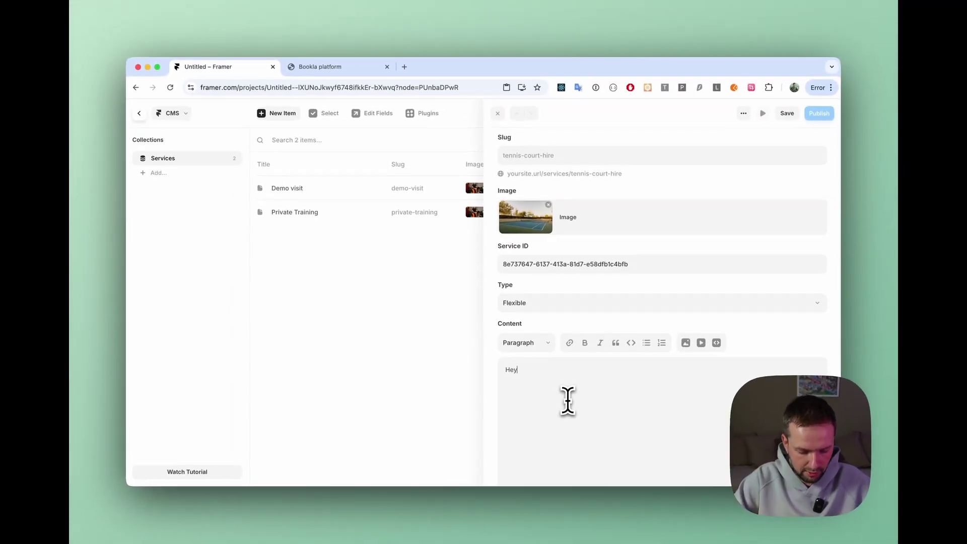
{"action": "type", "text": ", let's play tennis!"}
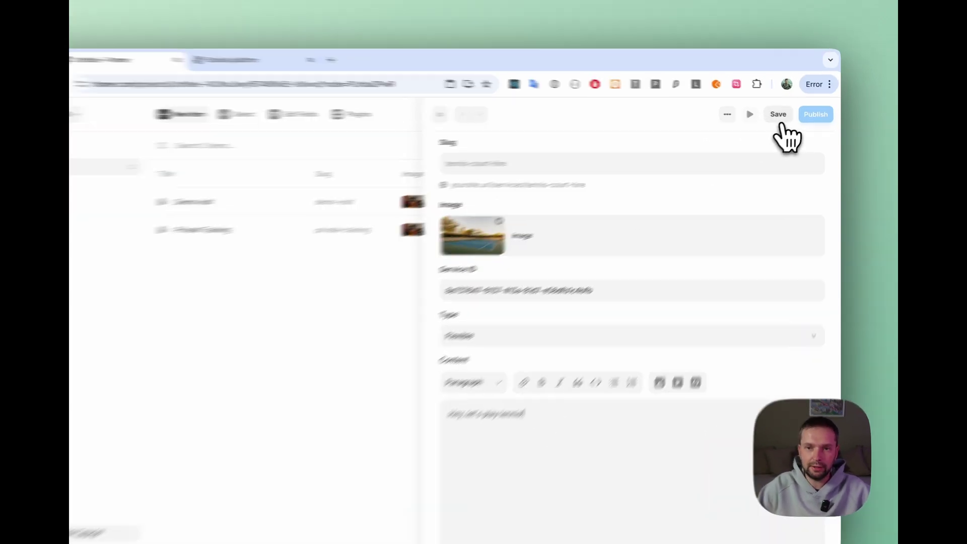
{"action": "left_click", "coordinate": [787, 114]}
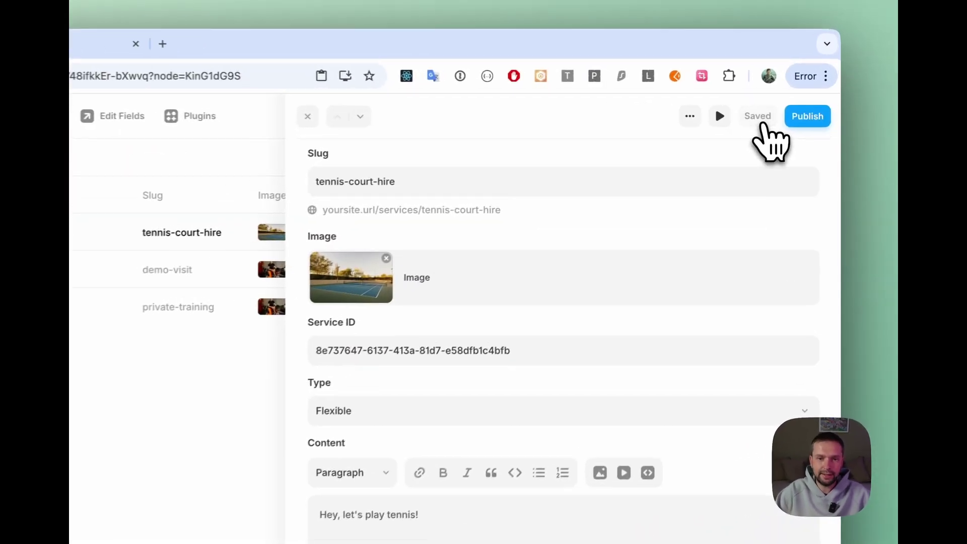
{"action": "left_click", "coordinate": [474, 326]}
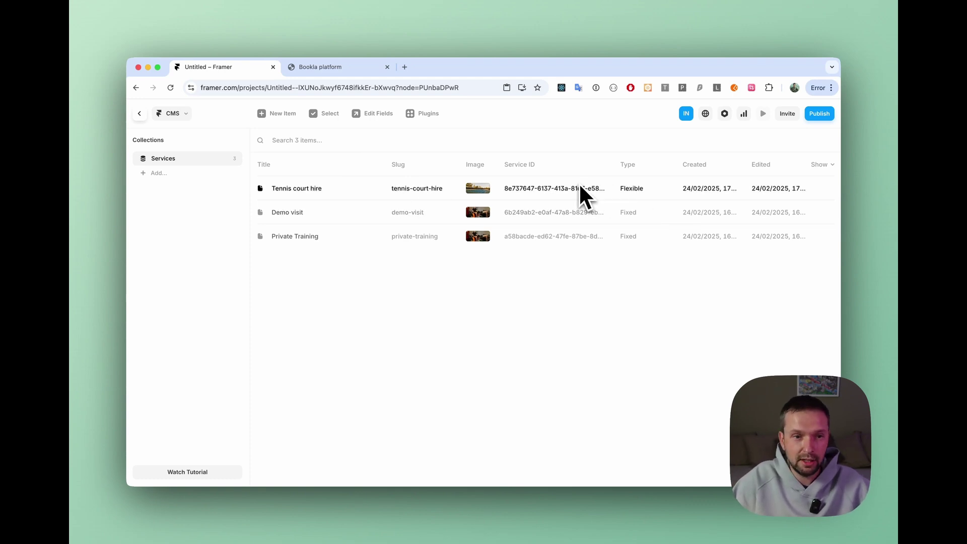
Open the tennis-court-hire item page and scroll down to its booking calendar
{"action": "left_click", "coordinate": [139, 113]}
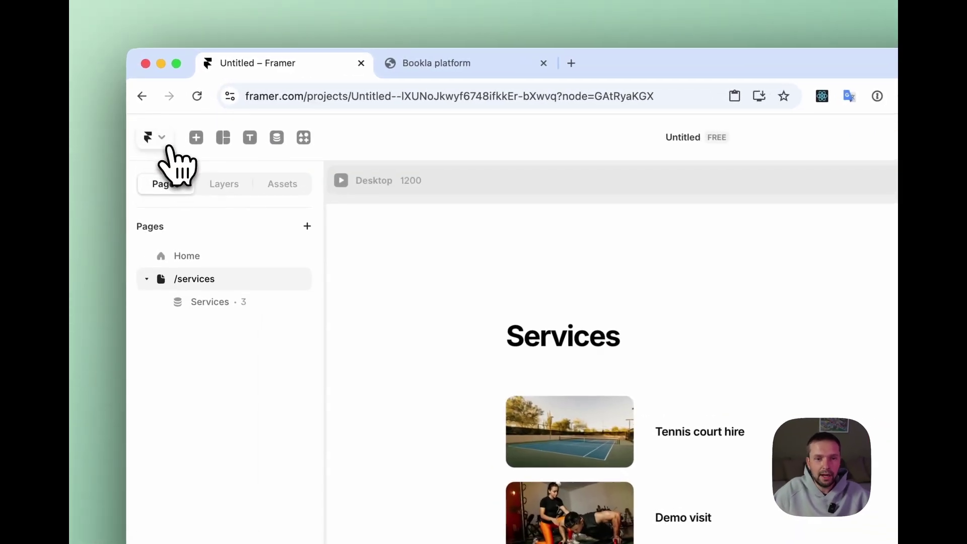
{"action": "left_click", "coordinate": [222, 312]}
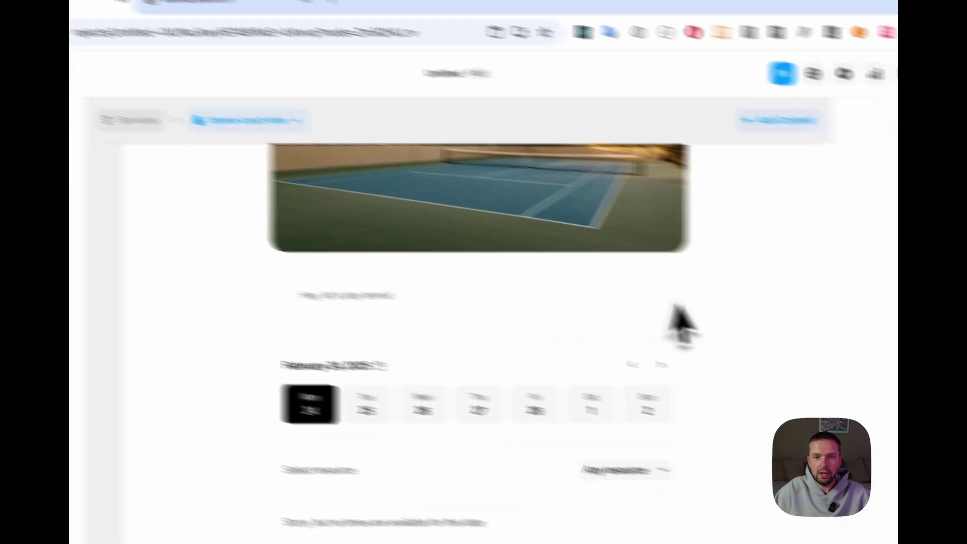
{"action": "scroll", "coordinate": [629, 303], "scroll_direction": "down", "scroll_amount": 5}
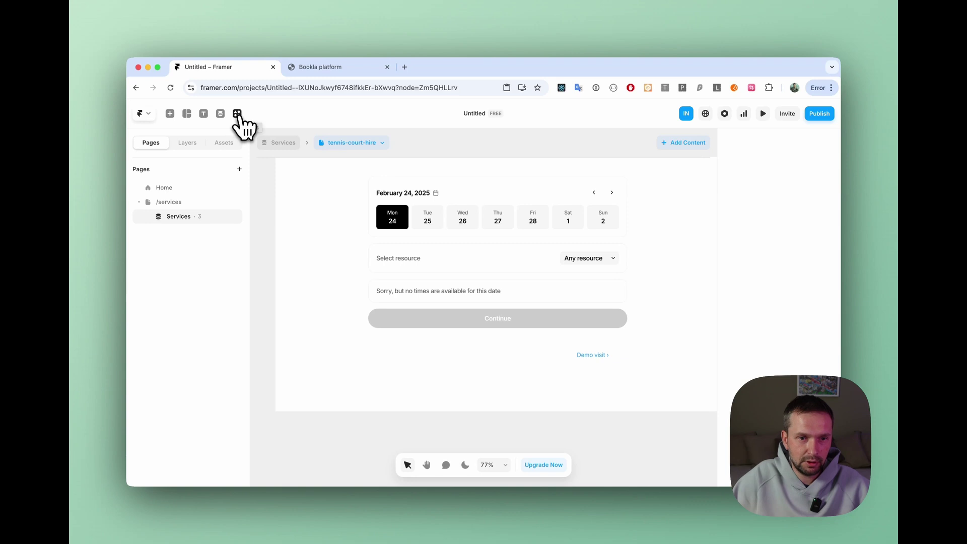
{"action": "left_click", "coordinate": [236, 114]}
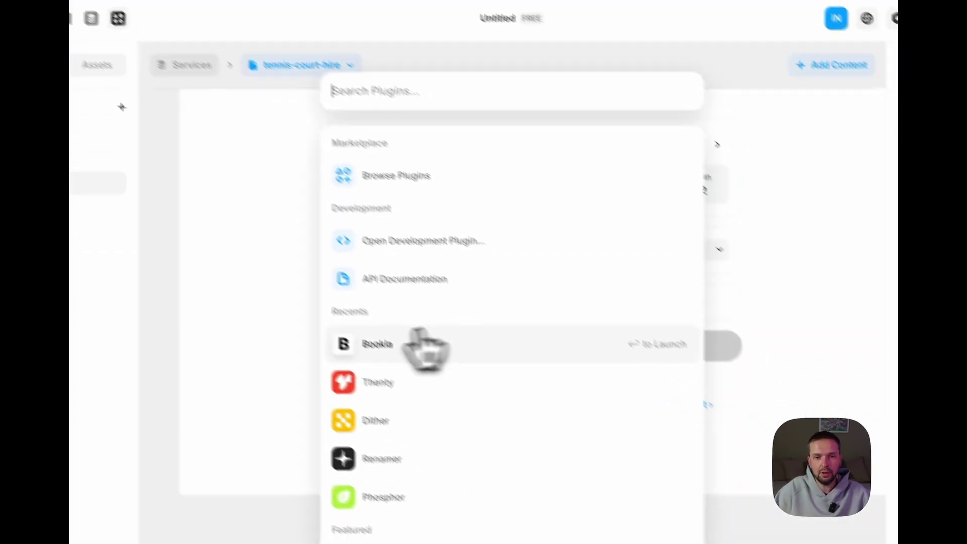
Drag Bookla's Flexible booking component onto the page below the existing calendar
{"action": "left_click", "coordinate": [418, 316]}
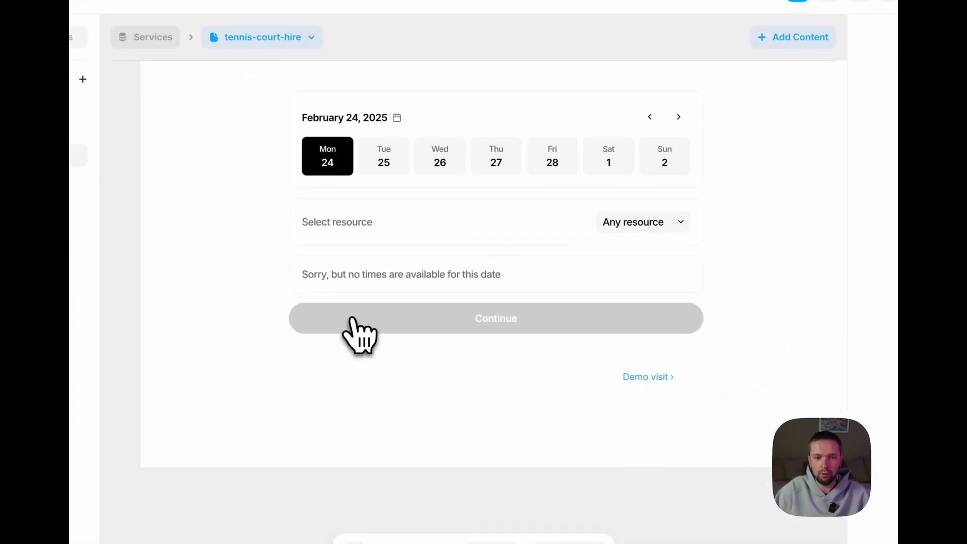
{"action": "left_click_drag", "start_coordinate": [673, 288], "coordinate": [378, 407]}
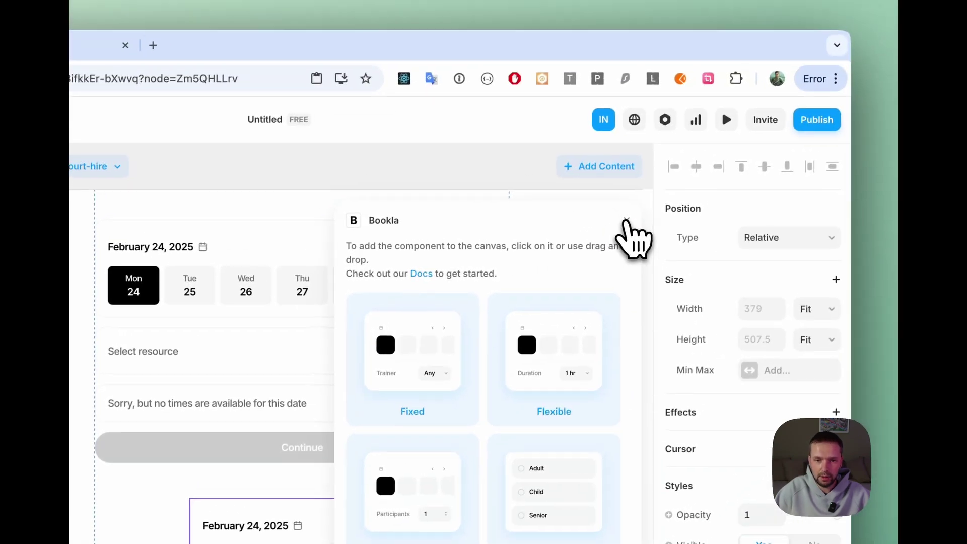
{"action": "left_click", "coordinate": [626, 220]}
{"action": "scroll", "coordinate": [639, 248], "scroll_direction": "down", "scroll_amount": 3}
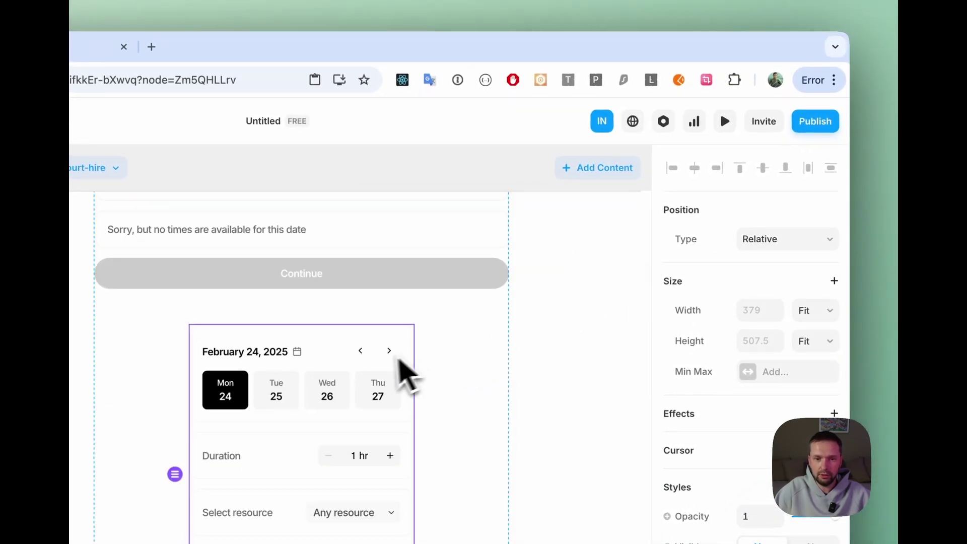
Keep the component's position Relative and set its width to Fill
{"action": "left_click", "coordinate": [794, 238]}
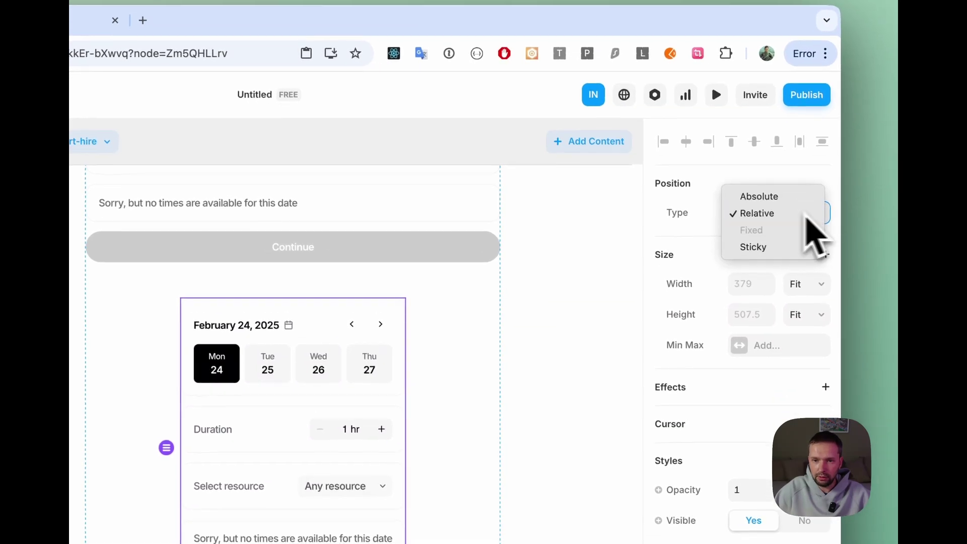
{"action": "left_click", "coordinate": [815, 240]}
{"action": "left_click", "coordinate": [819, 292]}
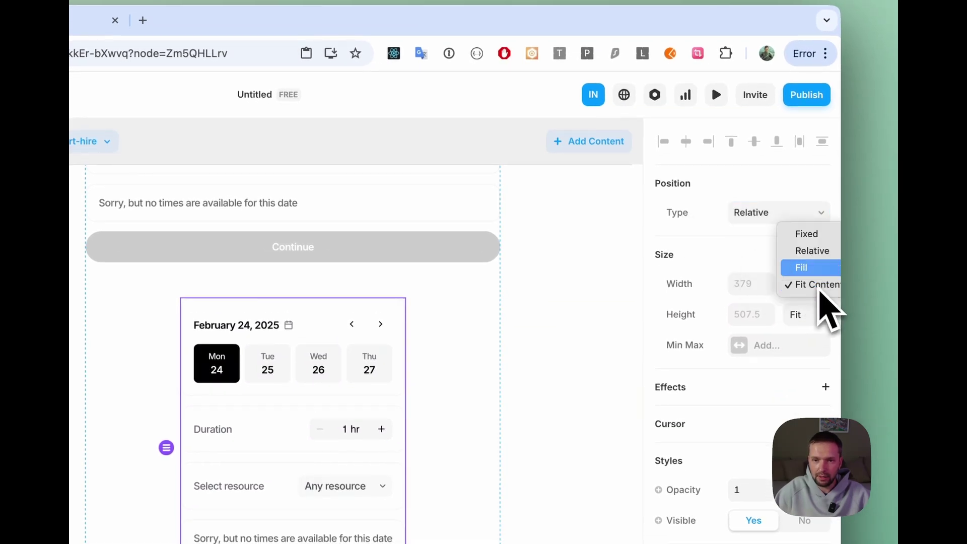
{"action": "left_click", "coordinate": [803, 267]}
{"action": "scroll", "coordinate": [647, 303], "scroll_direction": "up", "scroll_amount": 3}
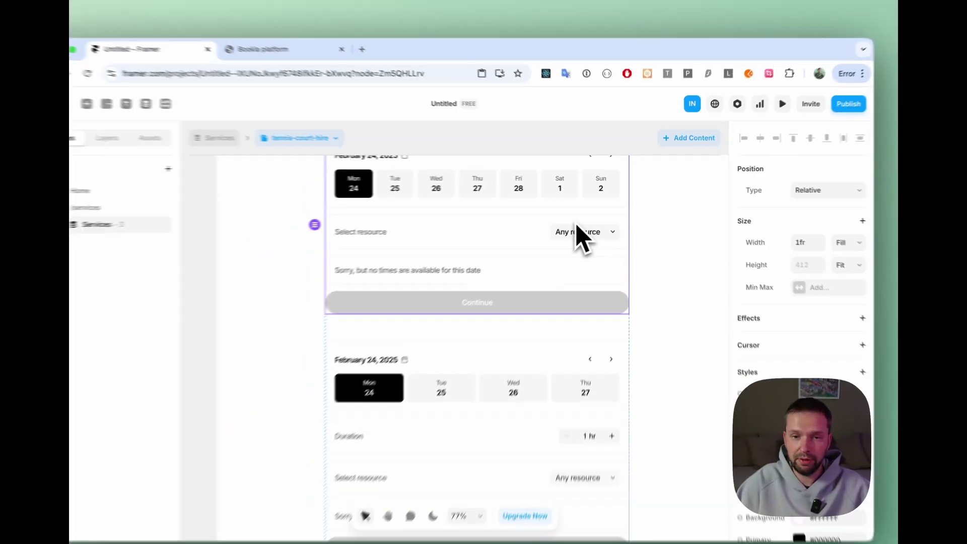
{"action": "scroll", "coordinate": [550, 245], "scroll_direction": "down", "scroll_amount": 2}
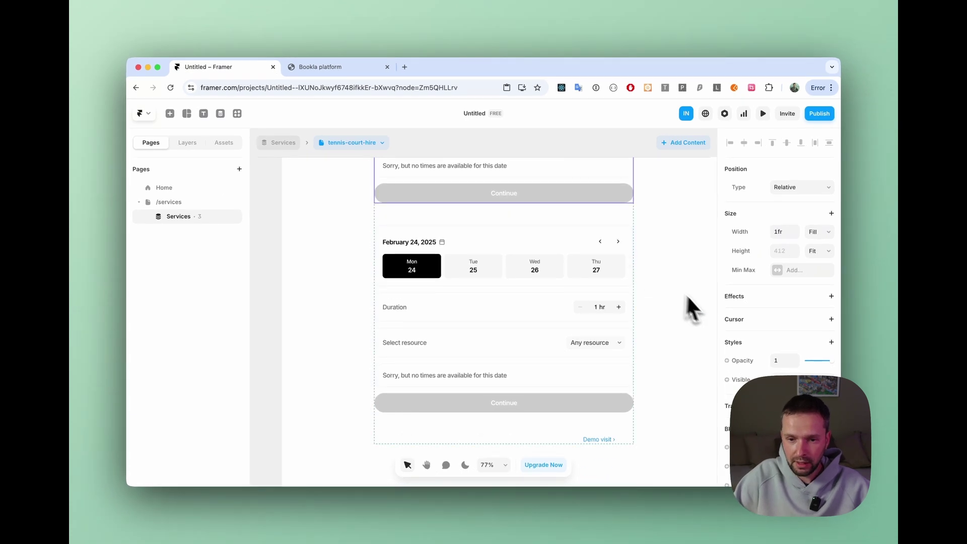
{"action": "scroll", "coordinate": [752, 307], "scroll_direction": "down", "scroll_amount": 10}
{"action": "scroll", "coordinate": [754, 306], "scroll_direction": "down", "scroll_amount": 3}
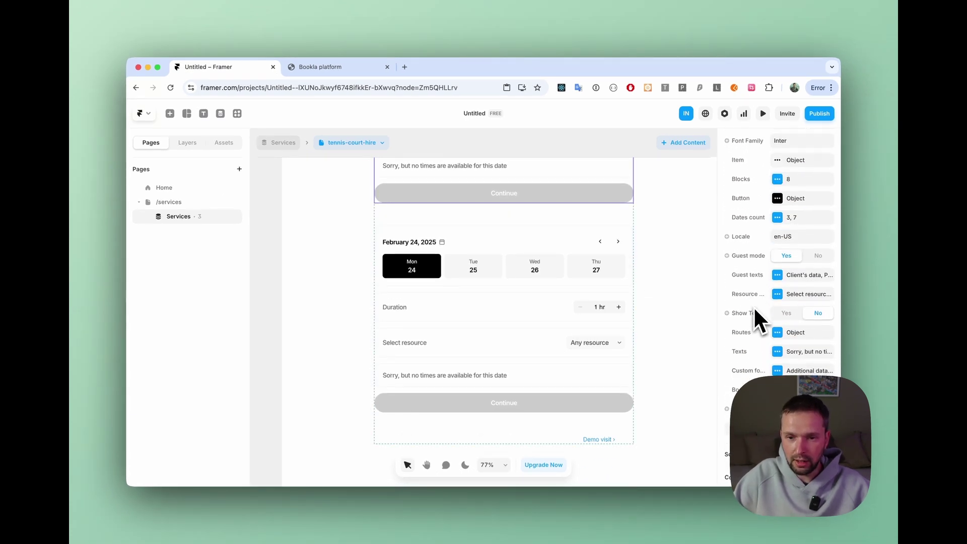
{"action": "left_click", "coordinate": [777, 380]}
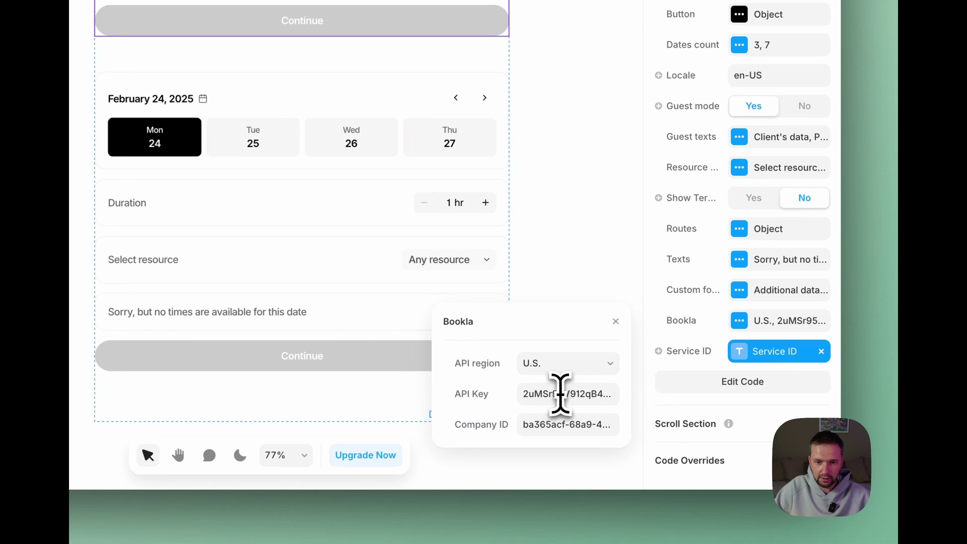
{"action": "left_click", "coordinate": [561, 393]}
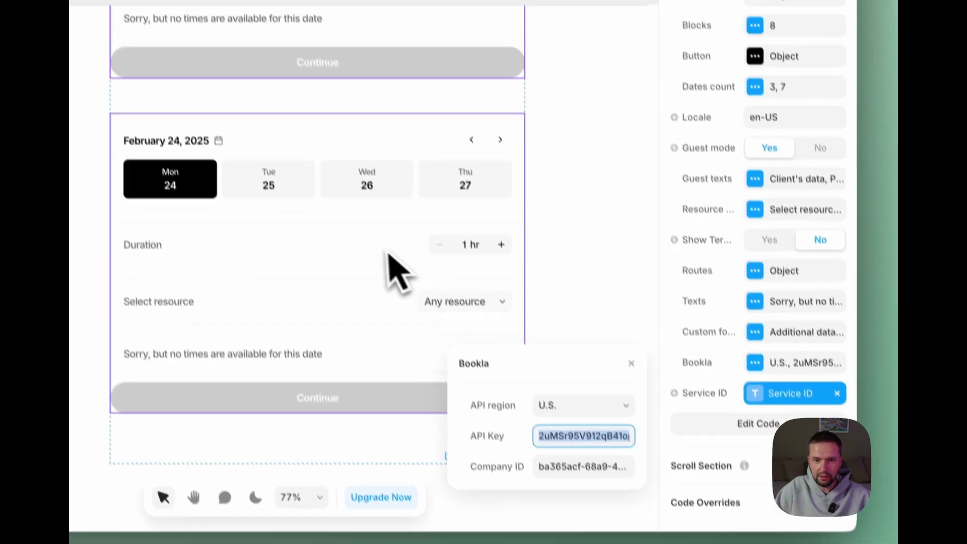
{"action": "left_click", "coordinate": [363, 226]}
{"action": "scroll", "coordinate": [823, 292], "scroll_direction": "down", "scroll_amount": 10}
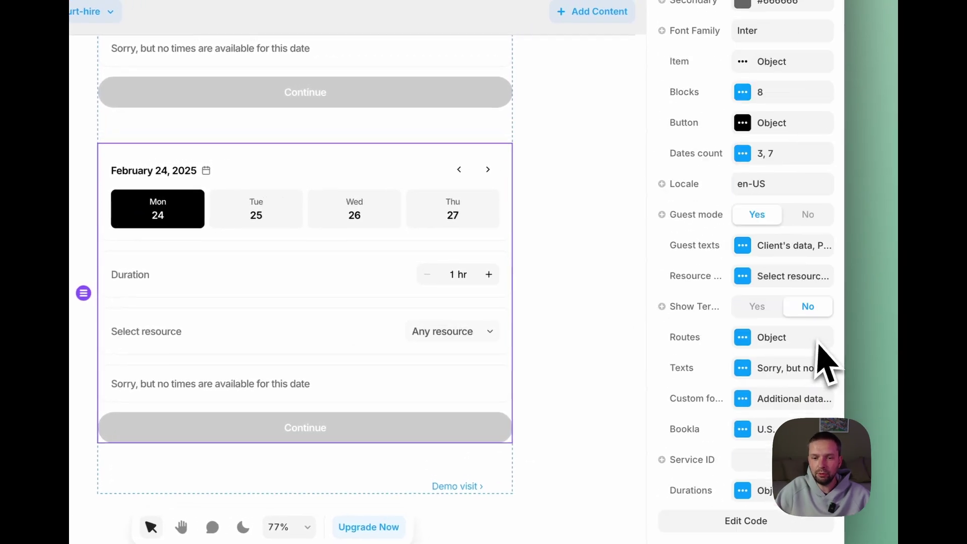
{"action": "scroll", "coordinate": [827, 363], "scroll_direction": "down", "scroll_amount": 2}
{"action": "left_click", "coordinate": [794, 367]}
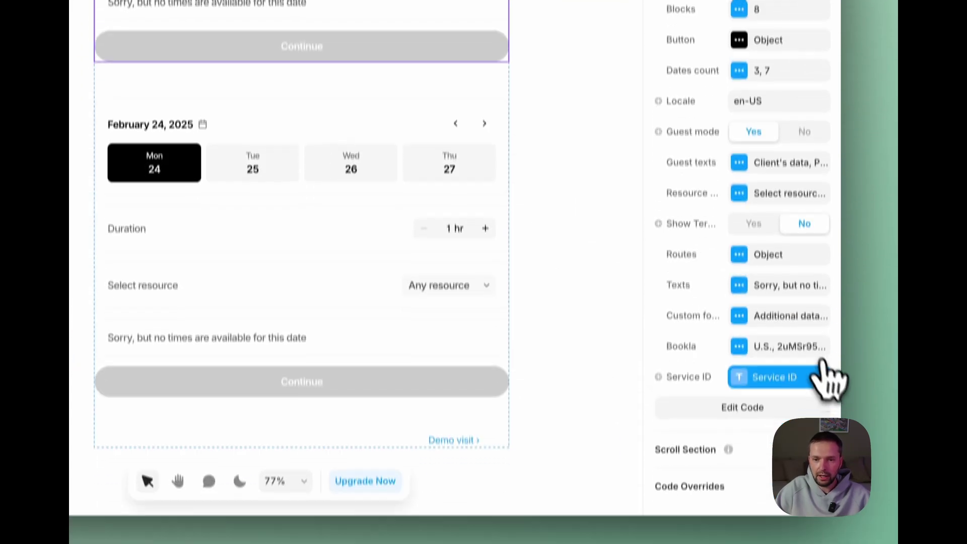
{"action": "left_click", "coordinate": [792, 347]}
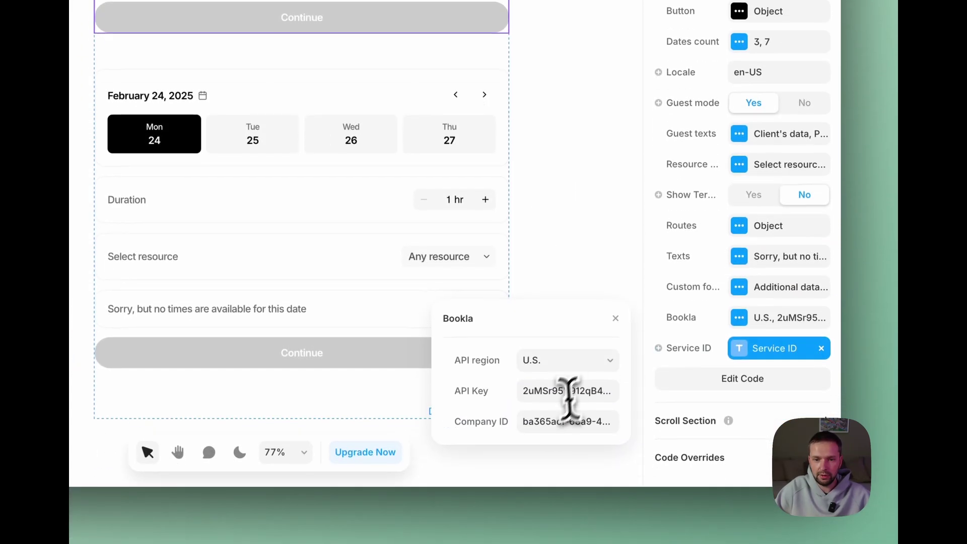
{"action": "left_click", "coordinate": [557, 448]}
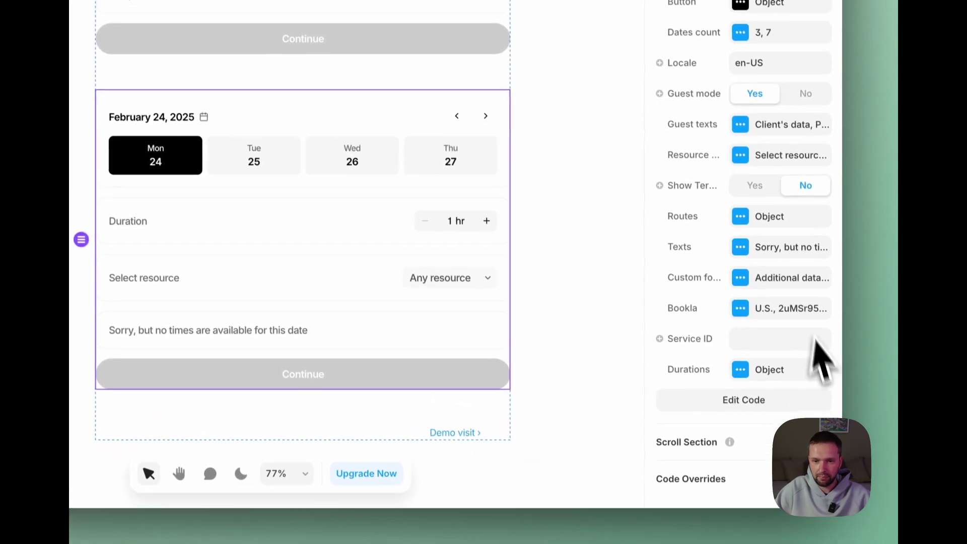
{"action": "scroll", "coordinate": [811, 347], "scroll_direction": "down", "scroll_amount": 1}
{"action": "left_click", "coordinate": [799, 313]}
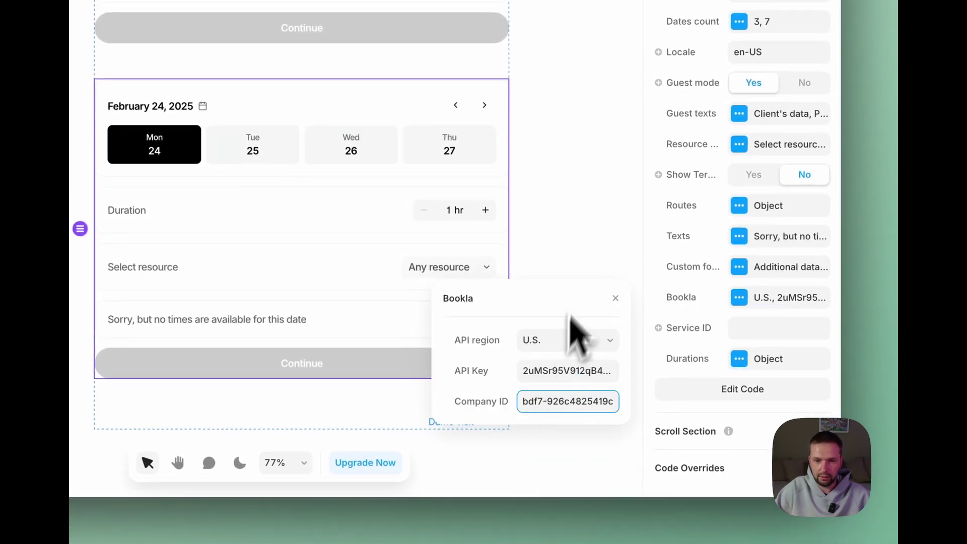
{"action": "left_click", "coordinate": [595, 253]}
{"action": "left_click", "coordinate": [425, 235]}
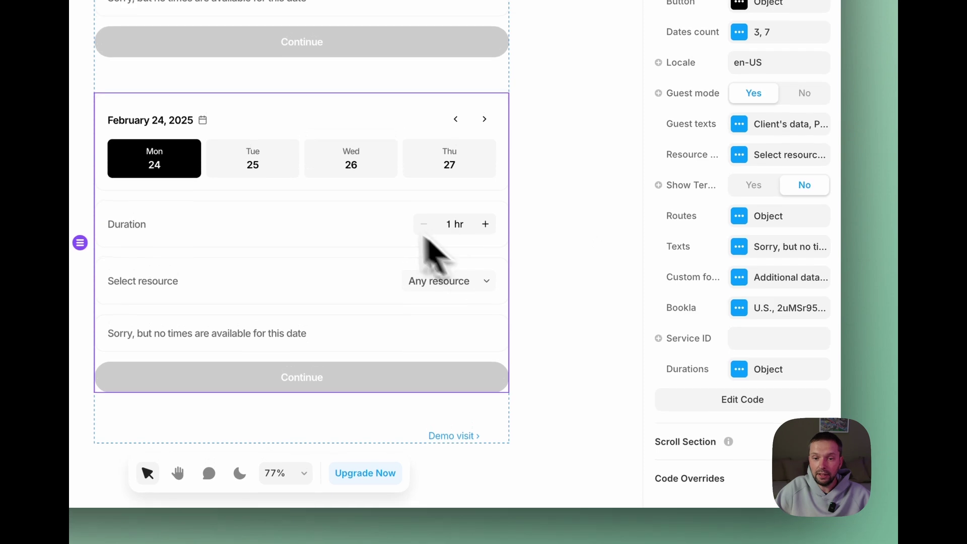
{"action": "left_click", "coordinate": [690, 321]}
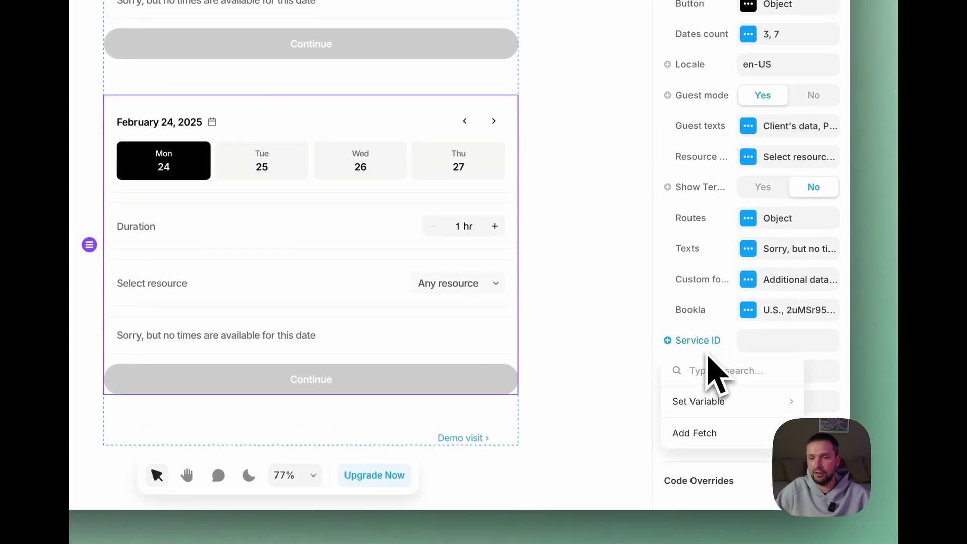
Bind the Flexible component's Service ID to the tennis-court-hire item's Service ID field
{"action": "mouse_move", "coordinate": [725, 402]}
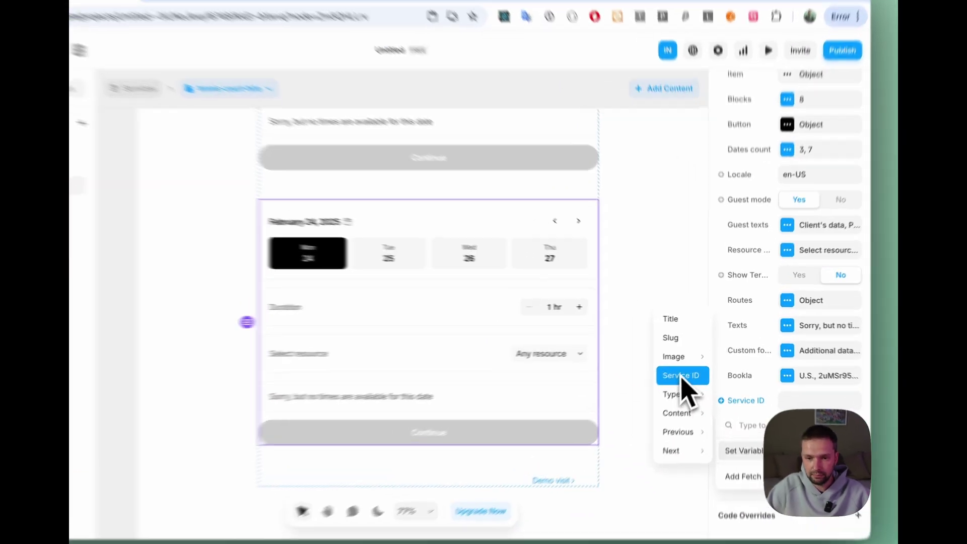
{"action": "left_click", "coordinate": [694, 390]}
{"action": "scroll", "coordinate": [622, 385], "scroll_direction": "up", "scroll_amount": 5}
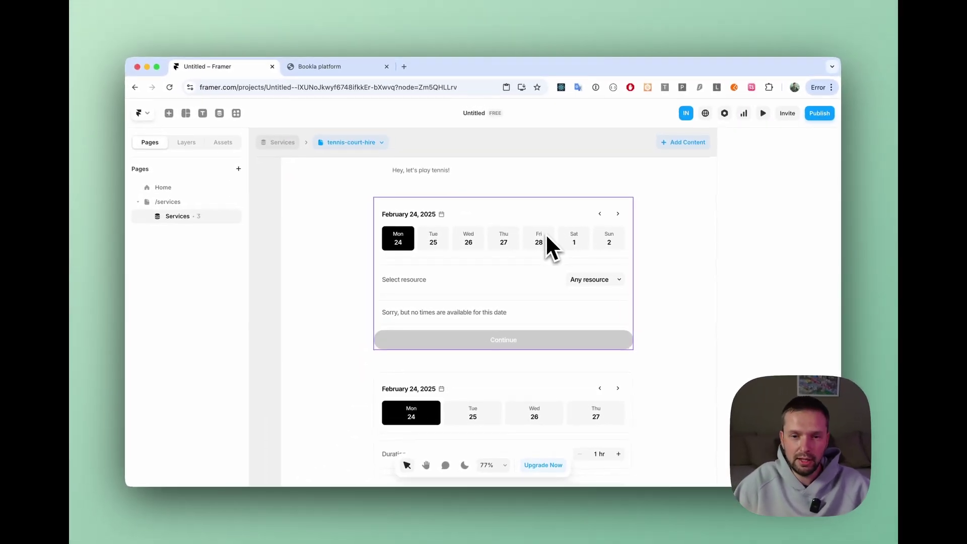
{"action": "scroll", "coordinate": [431, 197], "scroll_direction": "down", "scroll_amount": 2}
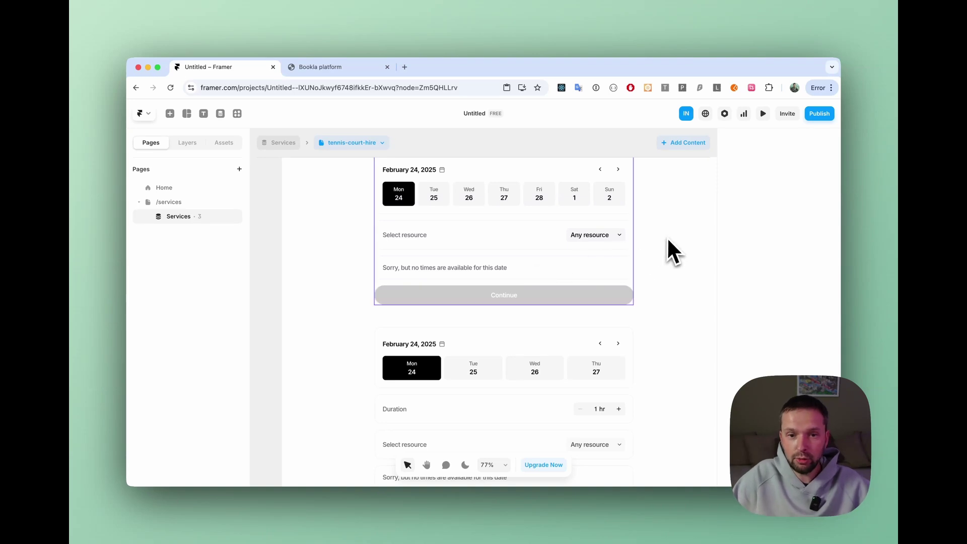
Make BKLFixedComponent visible only when the service's Type variable equals Fixed
{"action": "left_click", "coordinate": [520, 227]}
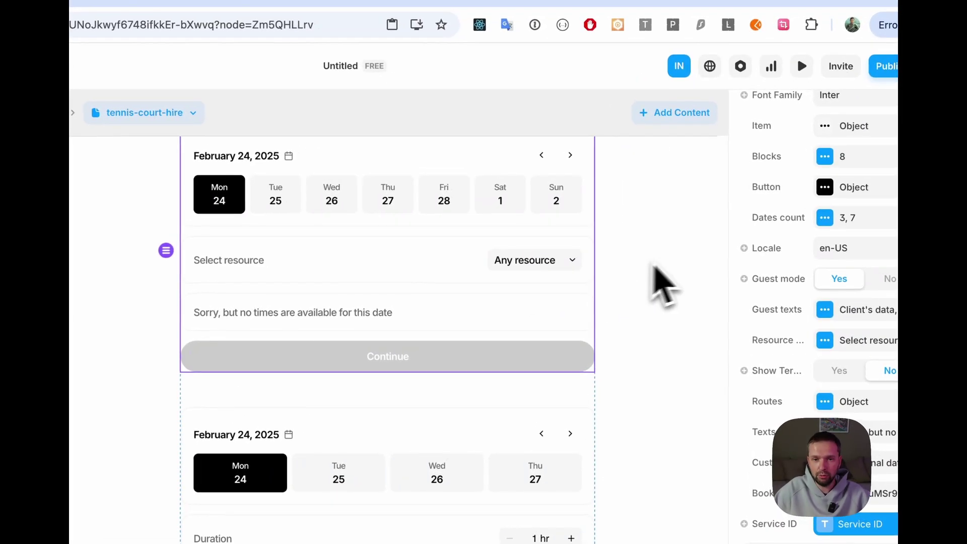
{"action": "scroll", "coordinate": [690, 279], "scroll_direction": "up", "scroll_amount": 1}
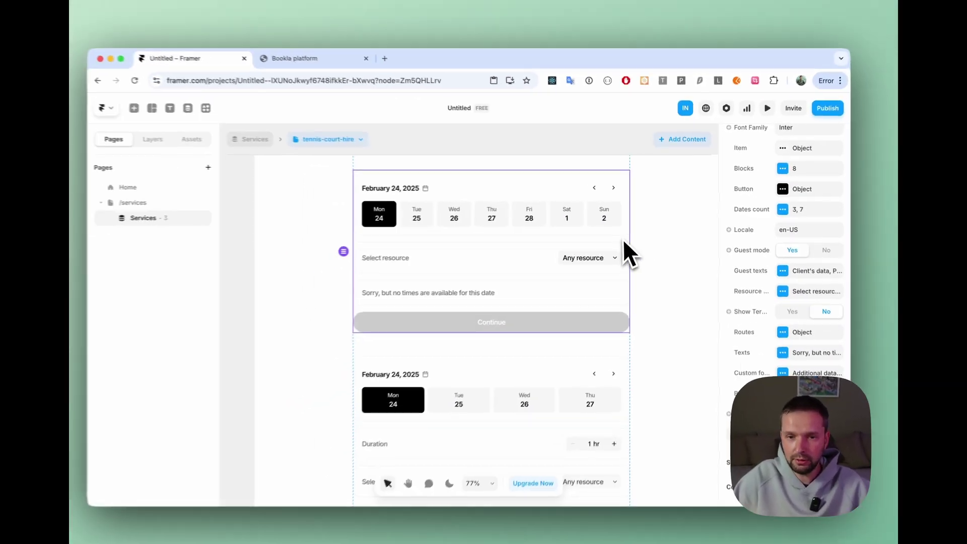
{"action": "scroll", "coordinate": [784, 249], "scroll_direction": "up", "scroll_amount": 5}
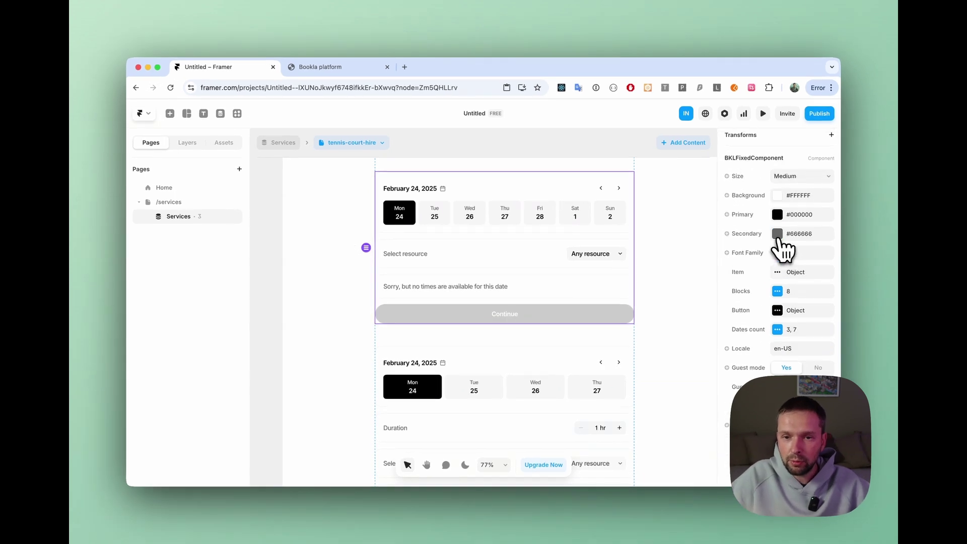
{"action": "scroll", "coordinate": [784, 248], "scroll_direction": "up", "scroll_amount": 3}
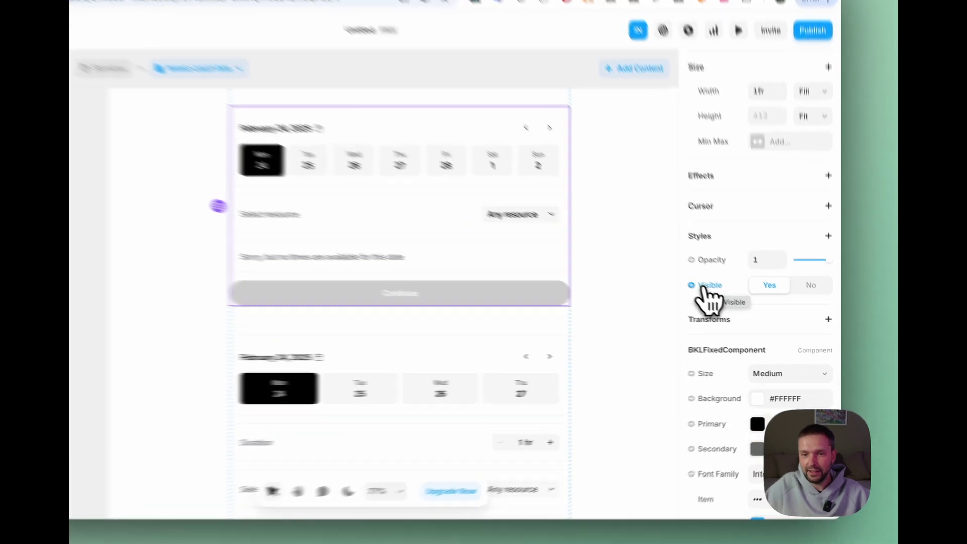
{"action": "left_click", "coordinate": [741, 308]}
{"action": "mouse_move", "coordinate": [683, 323]}
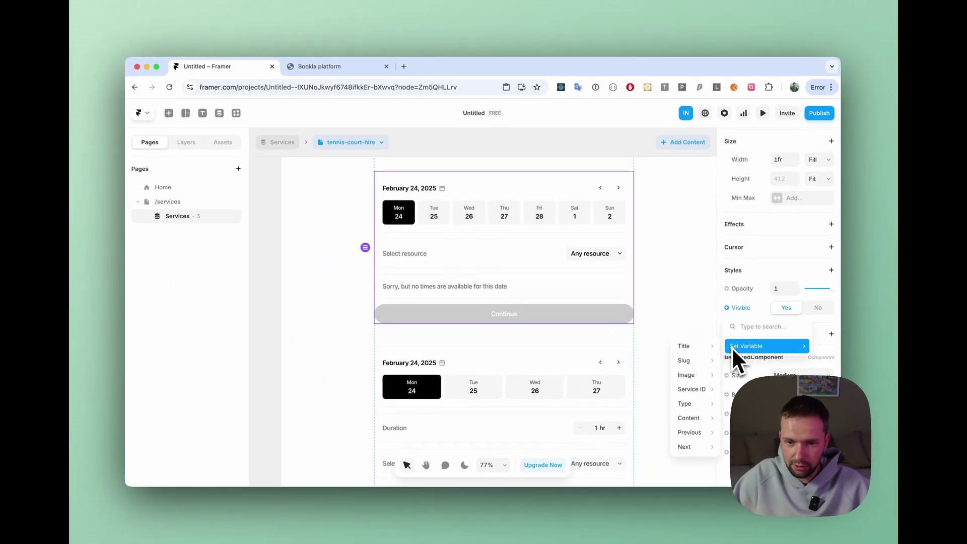
{"action": "mouse_move", "coordinate": [647, 327]}
{"action": "mouse_move", "coordinate": [695, 403]}
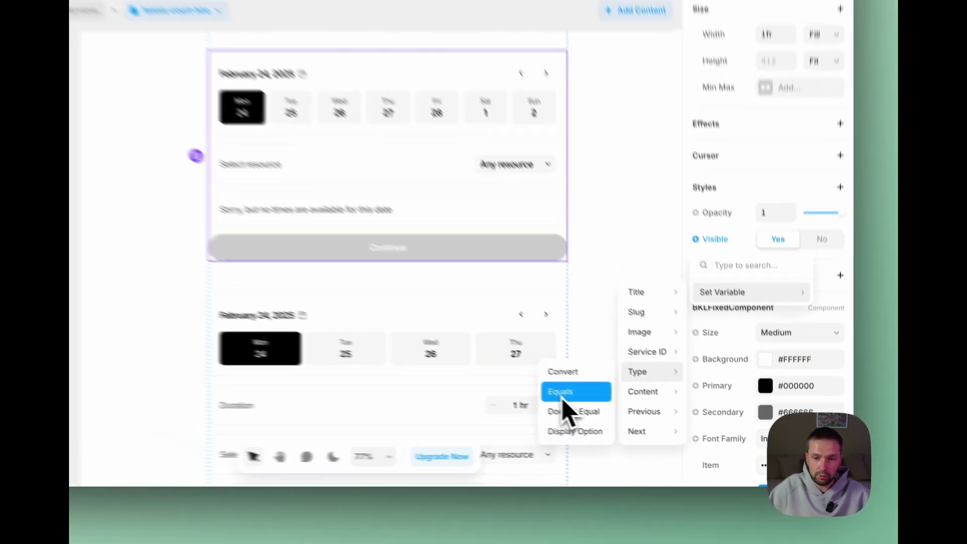
{"action": "left_click", "coordinate": [564, 397]}
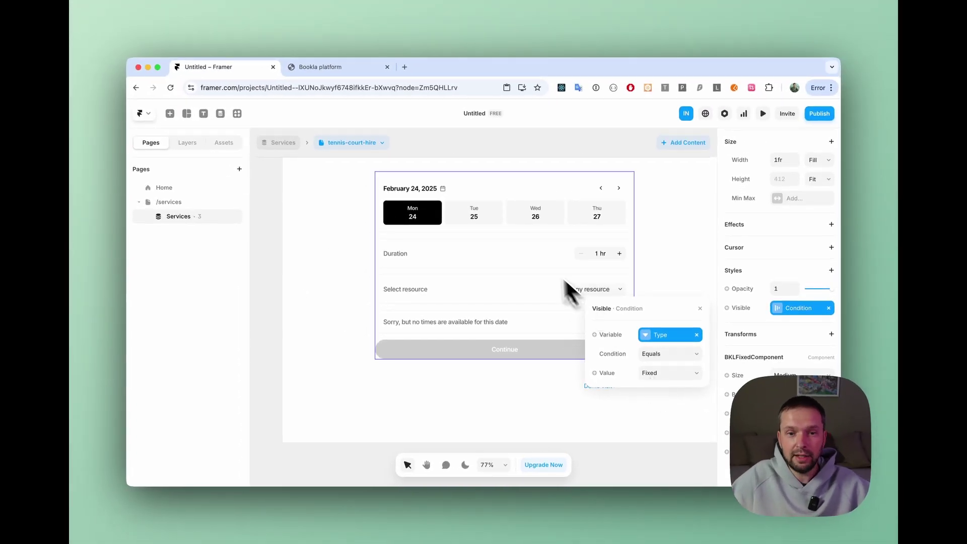
{"action": "left_click", "coordinate": [679, 222]}
{"action": "scroll", "coordinate": [678, 222], "scroll_direction": "up", "scroll_amount": 5}
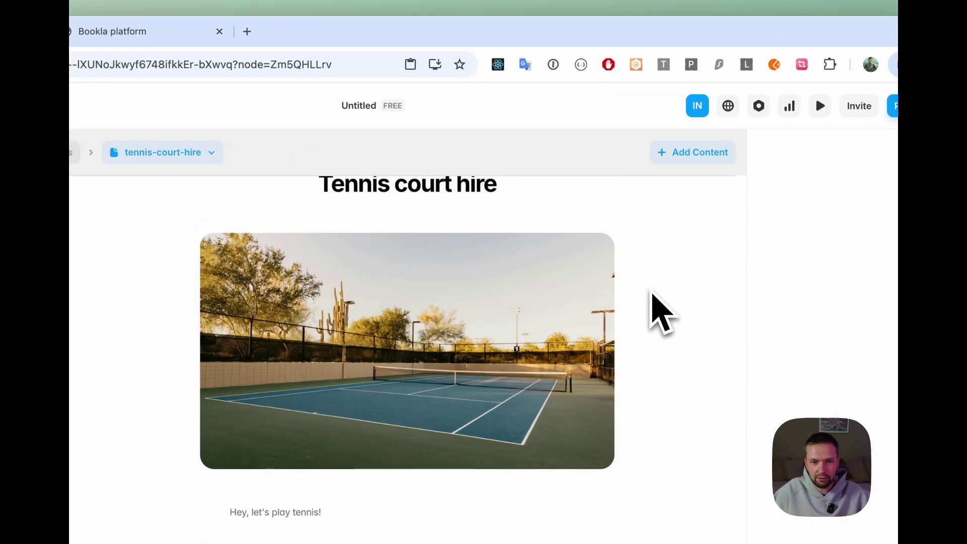
Make BKLFlexibleComponent visible only when the service's Type variable equals Flexible
{"action": "scroll", "coordinate": [580, 282], "scroll_direction": "down", "scroll_amount": 3}
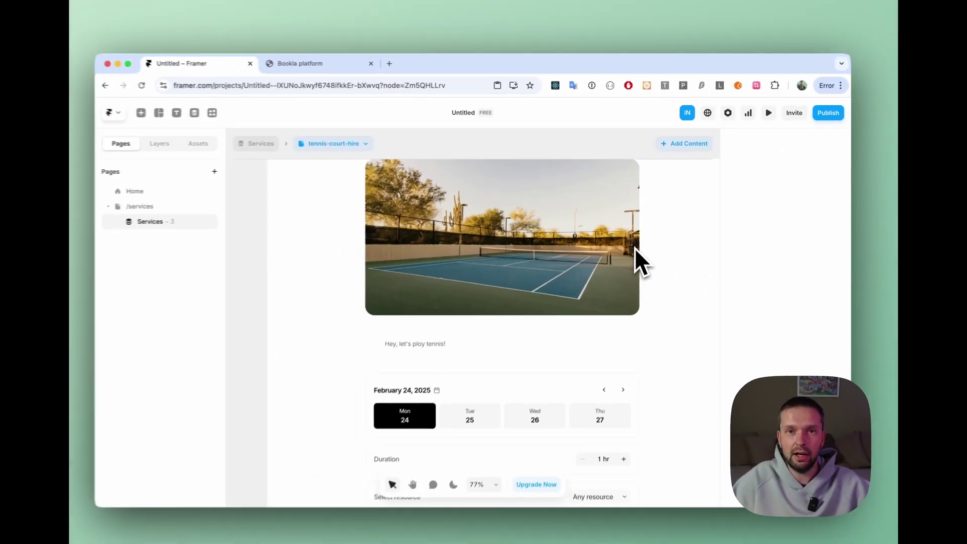
{"action": "scroll", "coordinate": [636, 240], "scroll_direction": "down", "scroll_amount": 4}
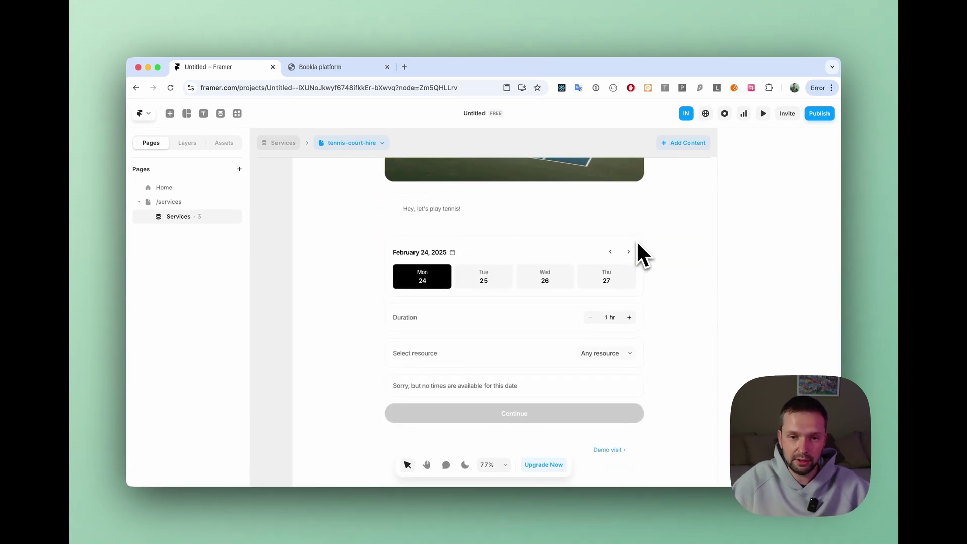
{"action": "left_click", "coordinate": [576, 264]}
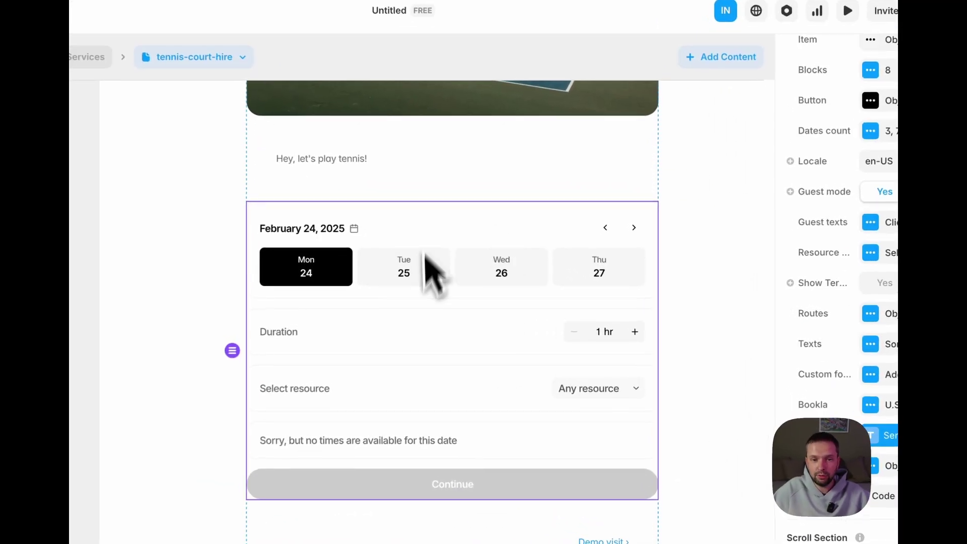
{"action": "scroll", "coordinate": [887, 242], "scroll_direction": "up", "scroll_amount": 6}
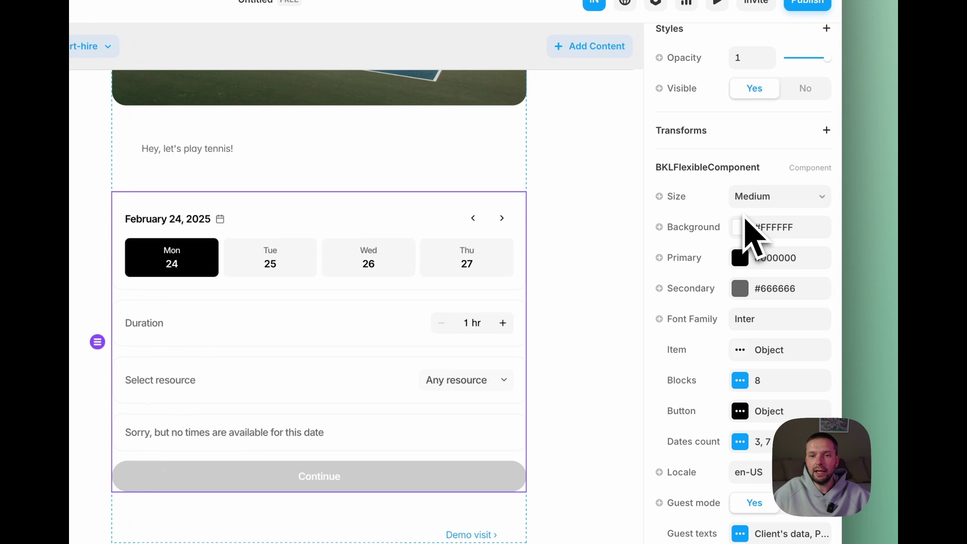
{"action": "scroll", "coordinate": [746, 227], "scroll_direction": "up", "scroll_amount": 3}
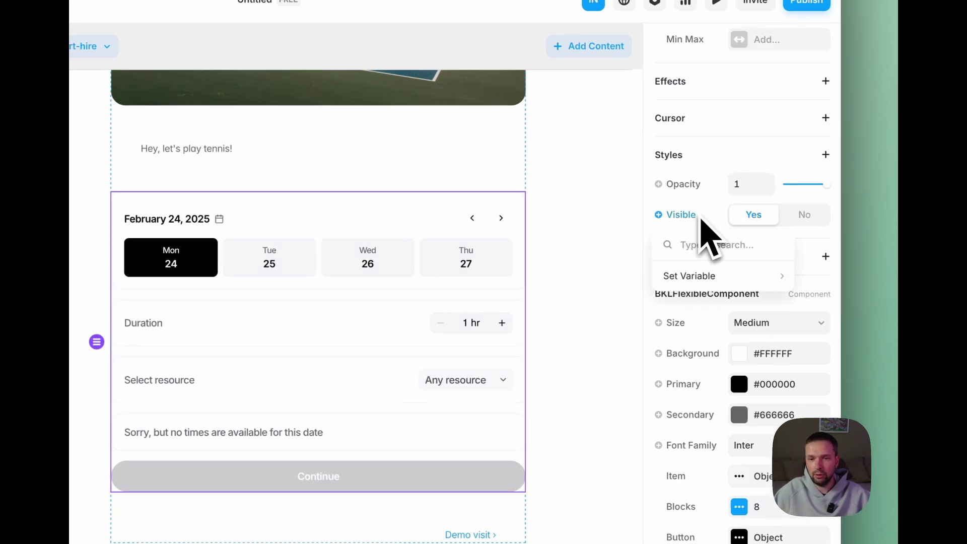
{"action": "mouse_move", "coordinate": [705, 280]}
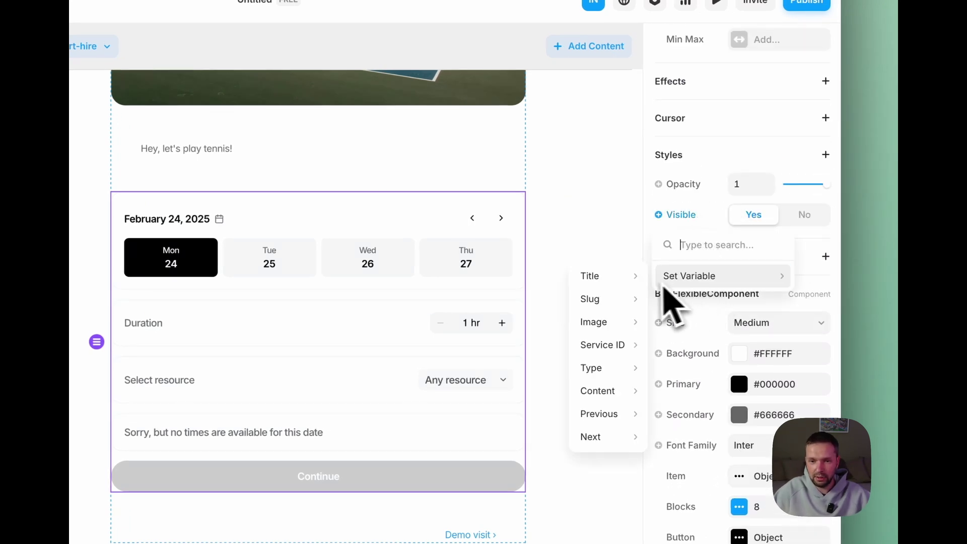
{"action": "mouse_move", "coordinate": [624, 371]}
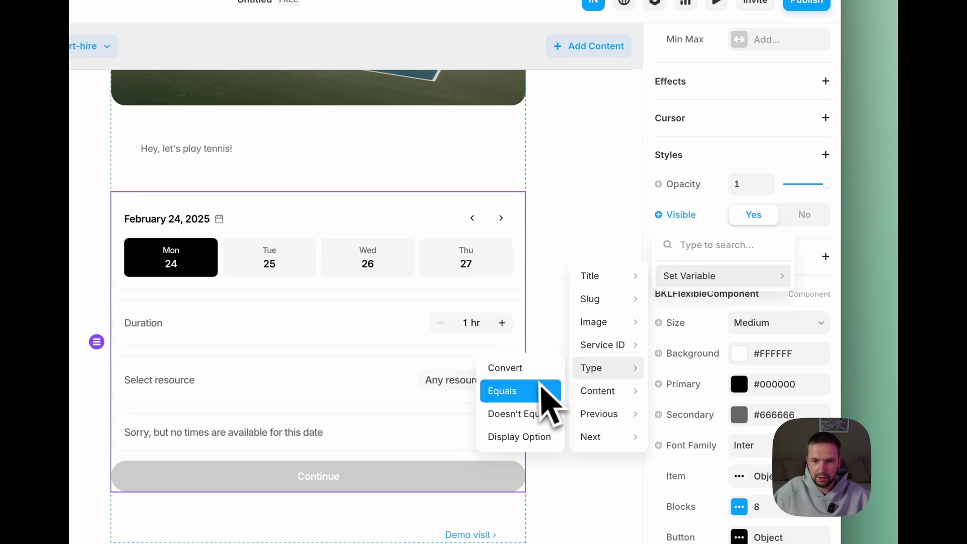
{"action": "left_click", "coordinate": [540, 396]}
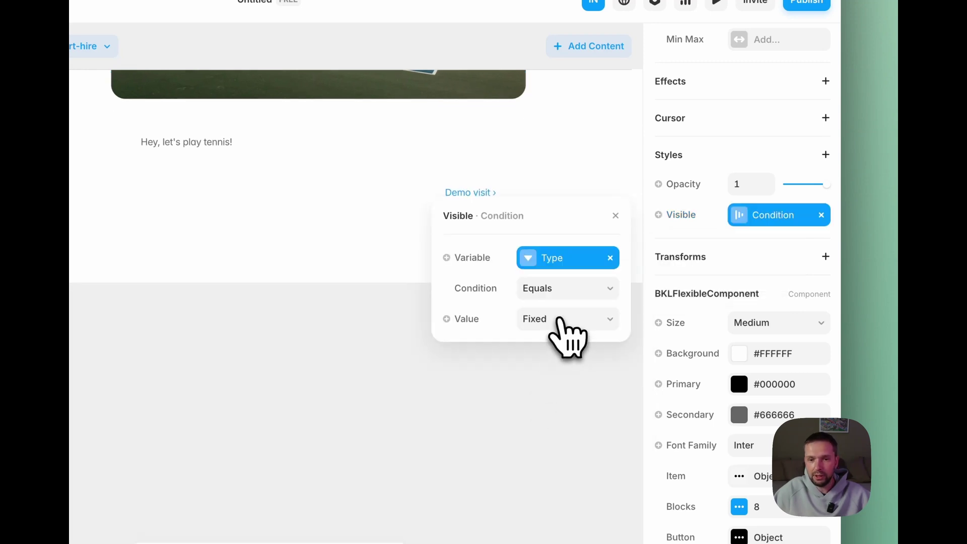
{"action": "left_click", "coordinate": [560, 321]}
{"action": "left_click", "coordinate": [557, 335]}
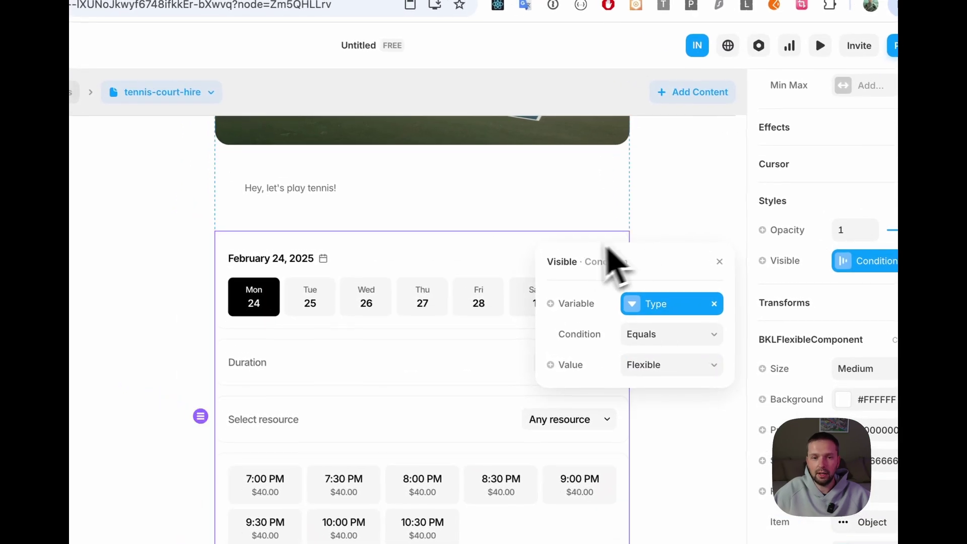
{"action": "left_click", "coordinate": [719, 261]}
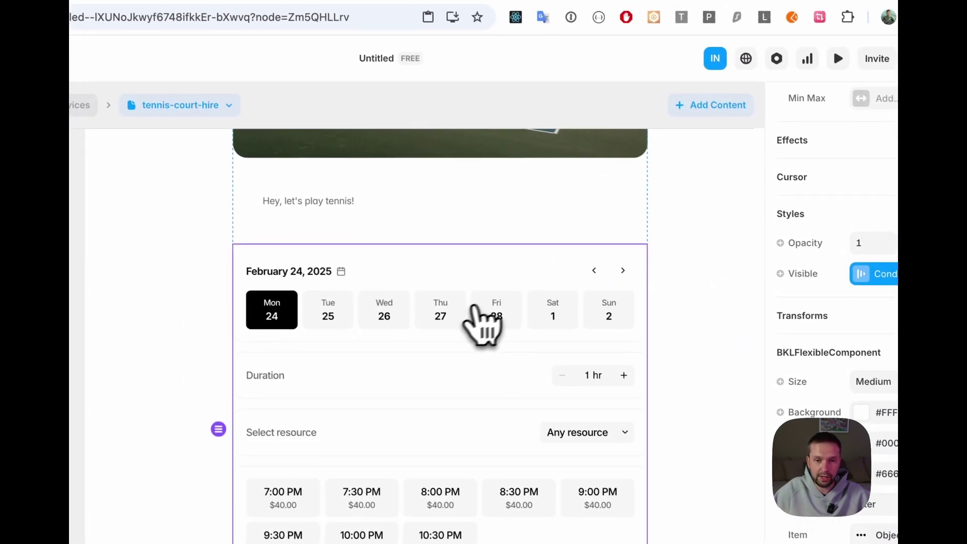
{"action": "scroll", "coordinate": [483, 325], "scroll_direction": "up", "scroll_amount": 5}
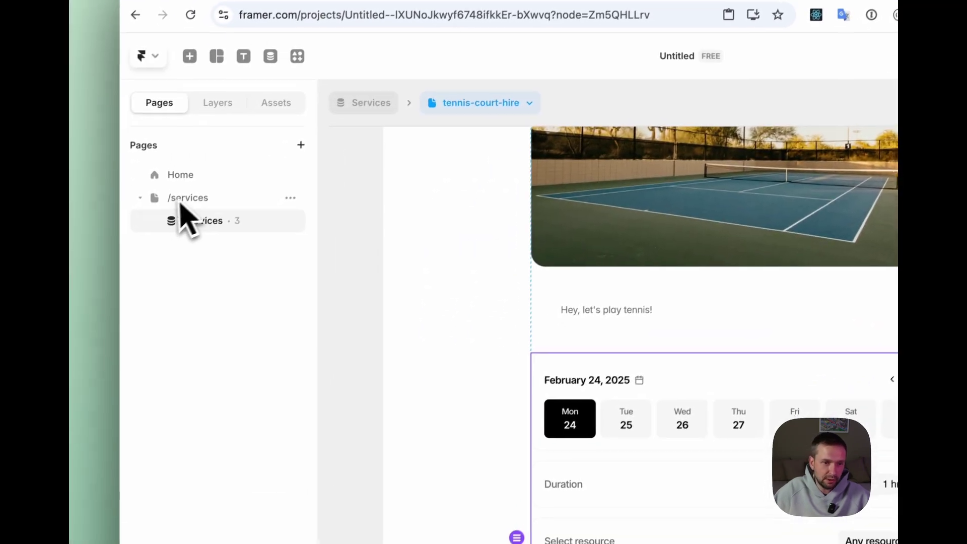
{"action": "left_click", "coordinate": [136, 256]}
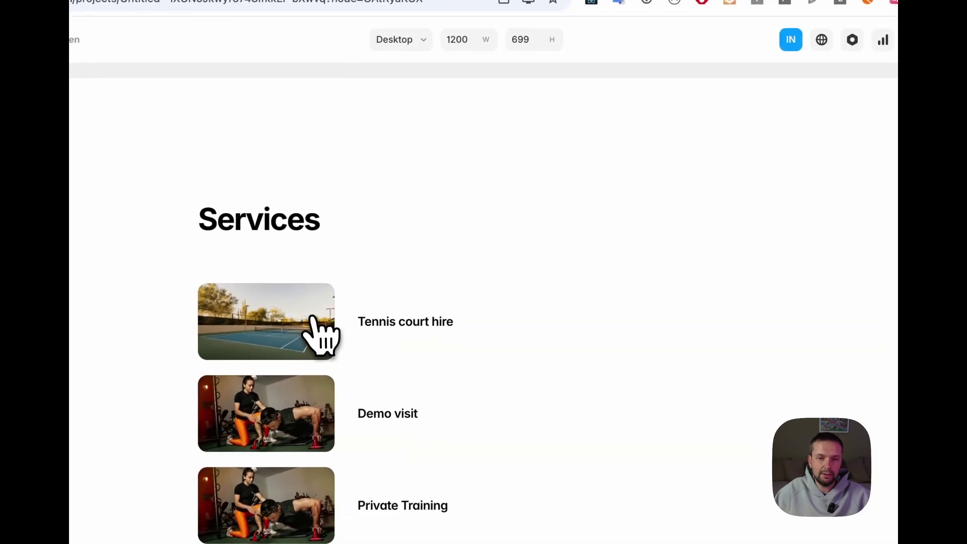
In preview, open Tennis court hire and raise its booking duration from 1 hr to 2 hr
{"action": "left_click", "coordinate": [314, 318]}
{"action": "scroll", "coordinate": [589, 257], "scroll_direction": "down", "scroll_amount": 10}
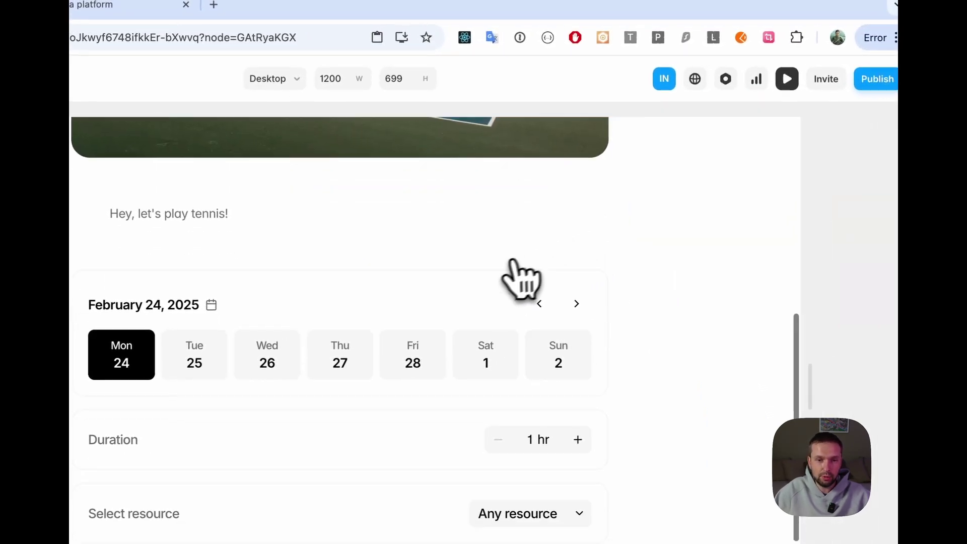
{"action": "scroll", "coordinate": [521, 280], "scroll_direction": "down", "scroll_amount": 2}
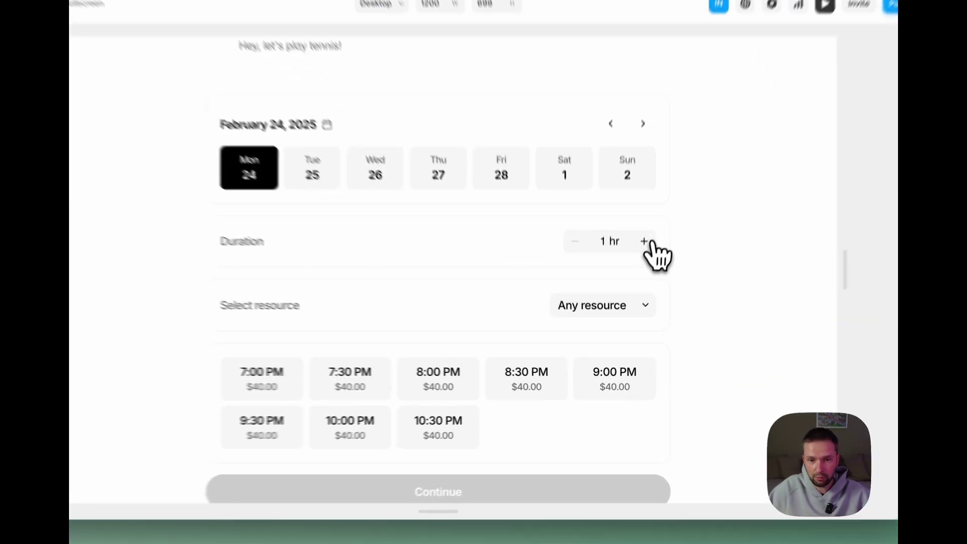
{"action": "left_click", "coordinate": [632, 285]}
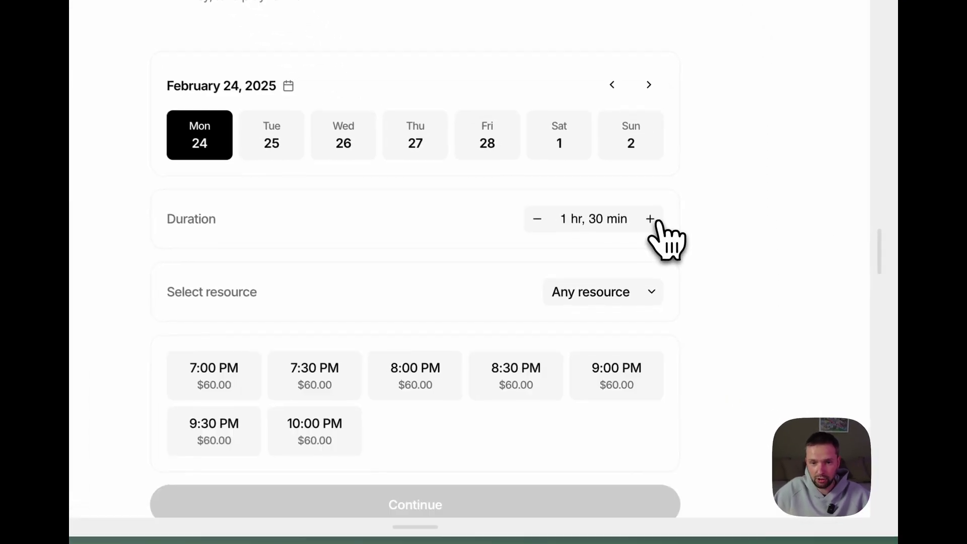
{"action": "left_click", "coordinate": [633, 285]}
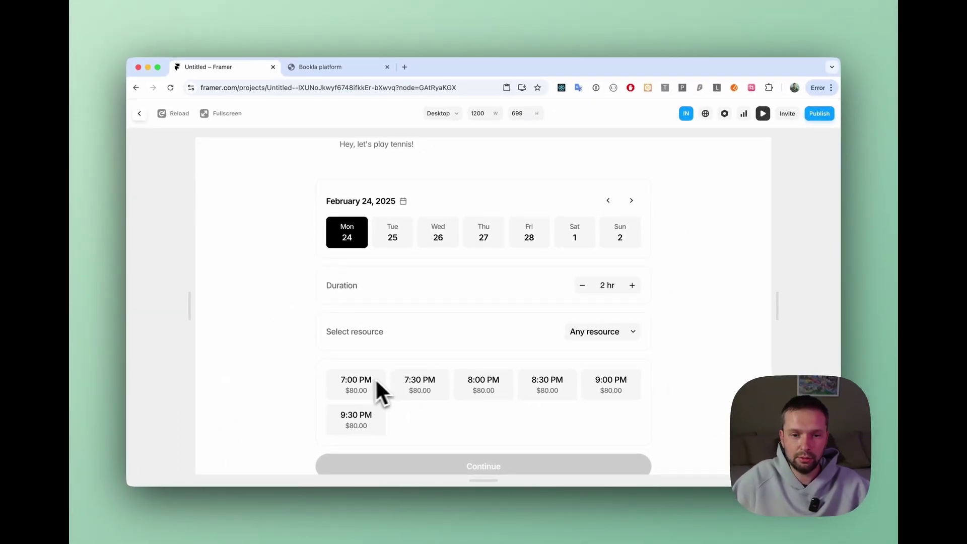
{"action": "scroll", "coordinate": [484, 378], "scroll_direction": "up", "scroll_amount": 2}
{"action": "scroll", "coordinate": [539, 328], "scroll_direction": "up", "scroll_amount": 3}
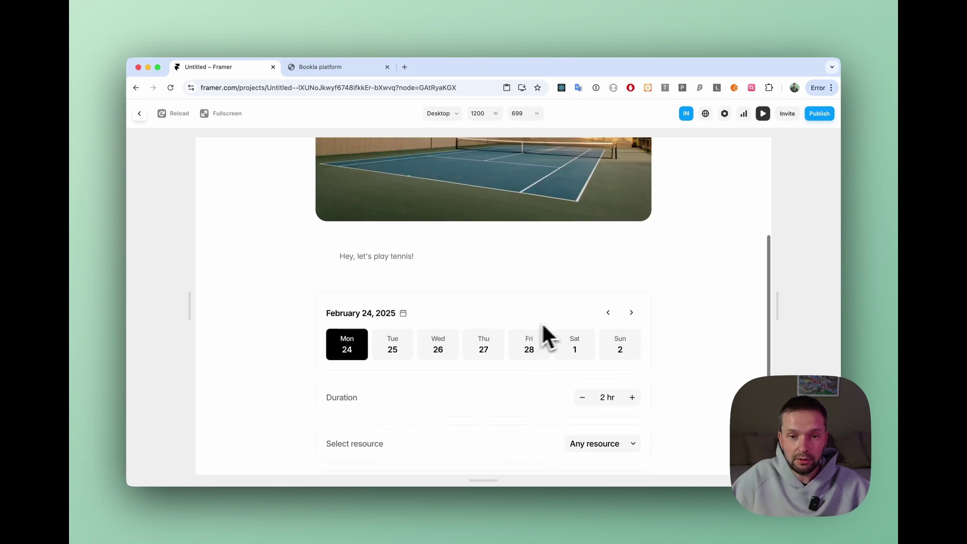
{"action": "scroll", "coordinate": [693, 329], "scroll_direction": "down", "scroll_amount": 8}
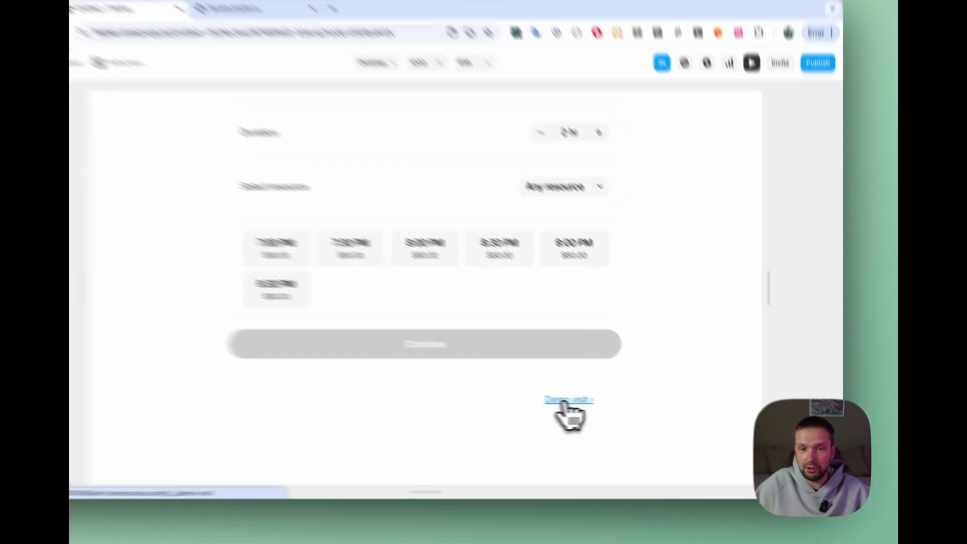
{"action": "left_click", "coordinate": [604, 402]}
Book Demo visit for 7:30 PM on Tue 25, then view the Private Training page
{"action": "scroll", "coordinate": [636, 208], "scroll_direction": "down", "scroll_amount": 8}
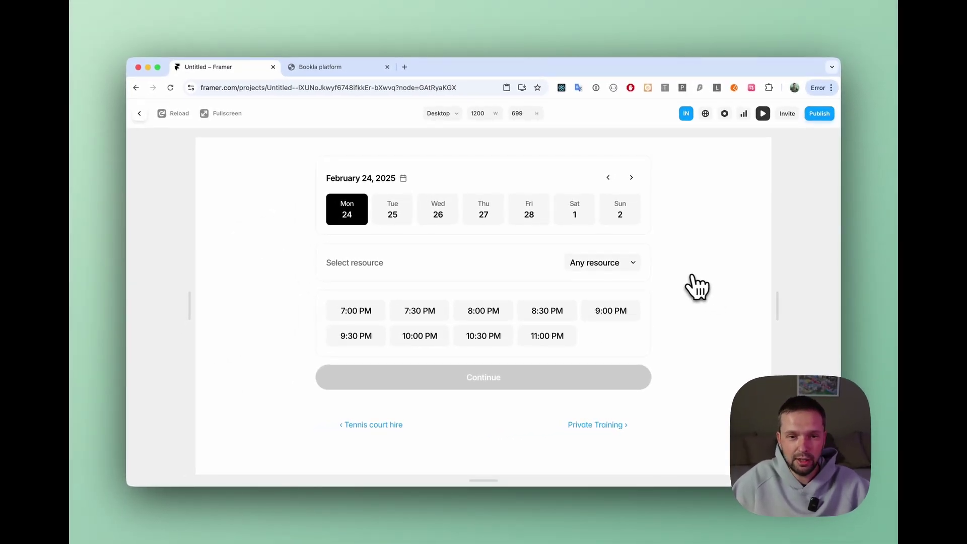
{"action": "scroll", "coordinate": [676, 267], "scroll_direction": "up", "scroll_amount": 1}
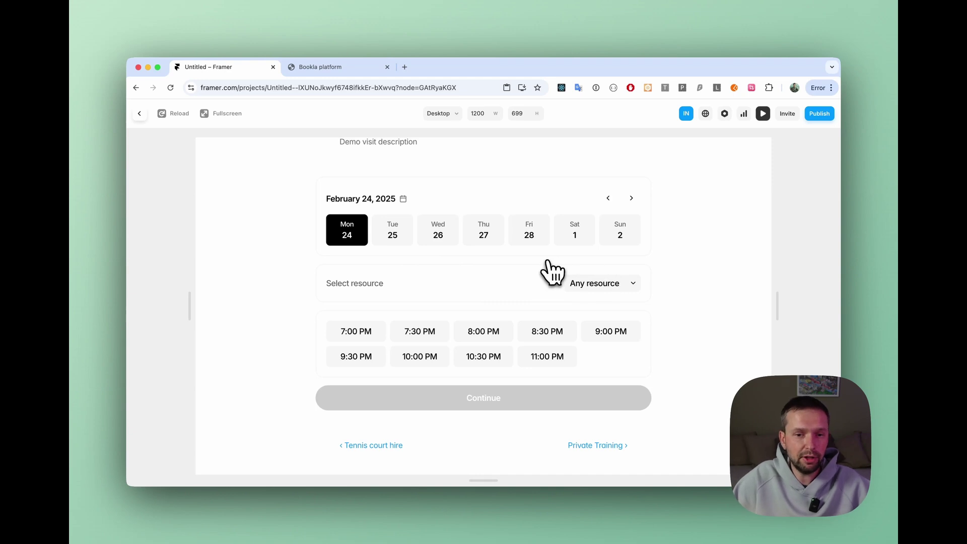
{"action": "left_click", "coordinate": [420, 331]}
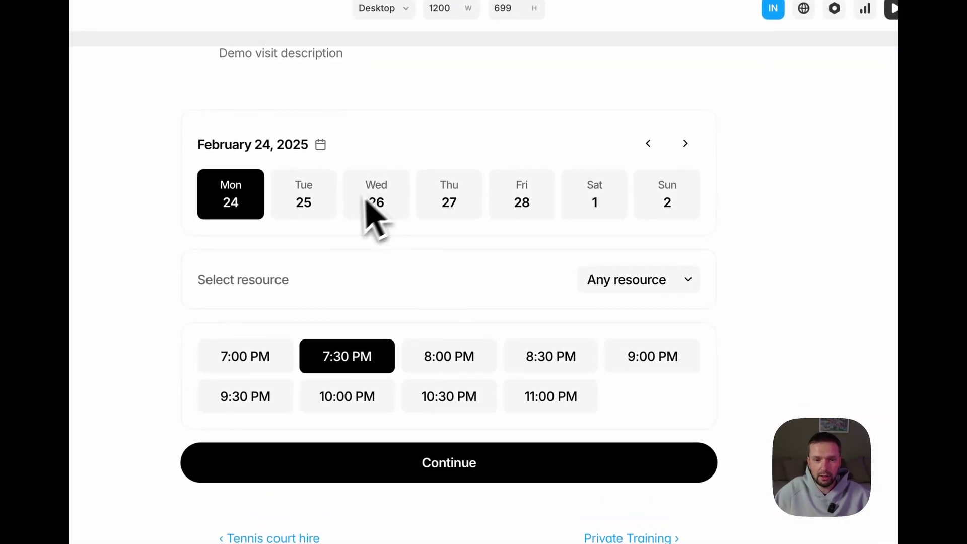
{"action": "left_click", "coordinate": [402, 236]}
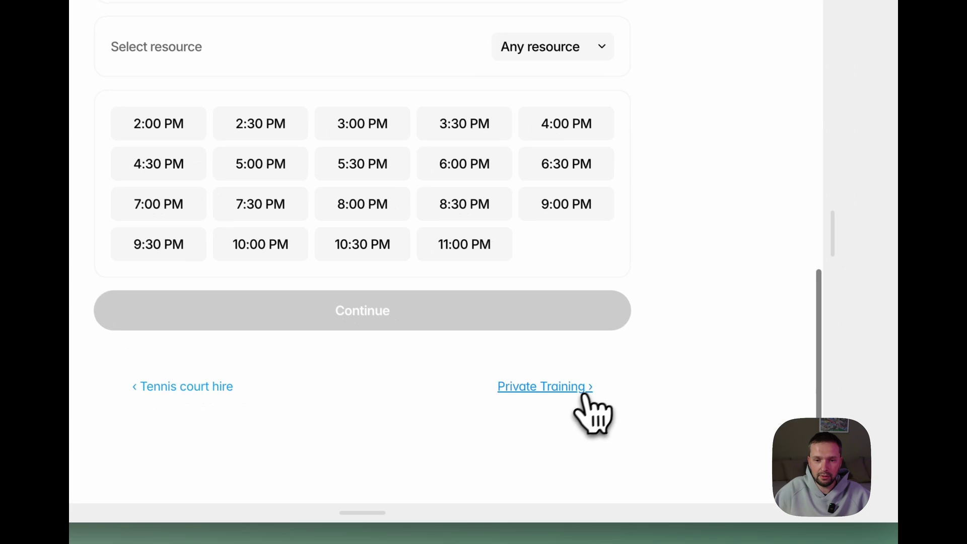
{"action": "left_click", "coordinate": [586, 399]}
{"action": "scroll", "coordinate": [686, 242], "scroll_direction": "down", "scroll_amount": 5}
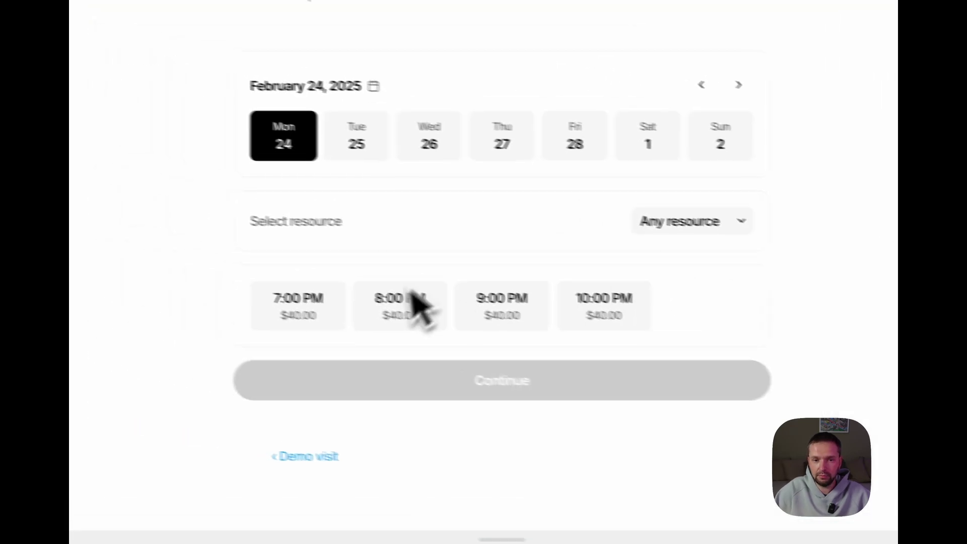